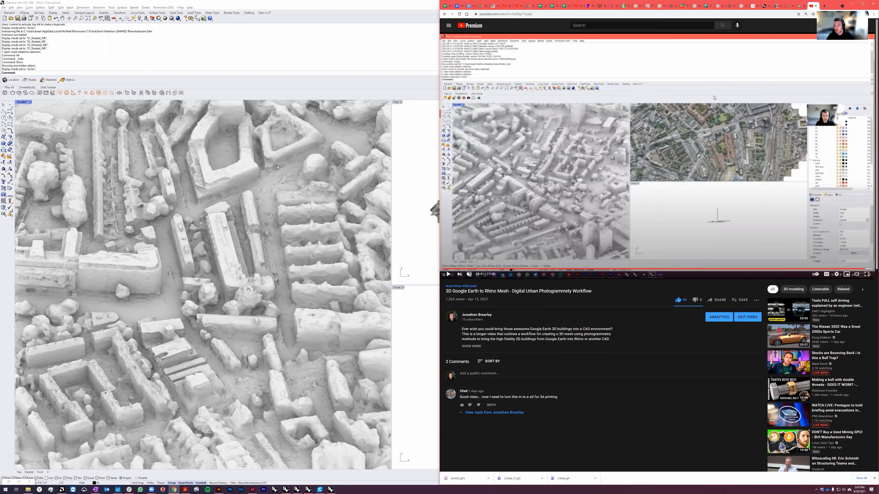
Step: Bring the Rhino model into view and examine the city mesh and a closed site boundary curve in the Top view
click(852, 4)
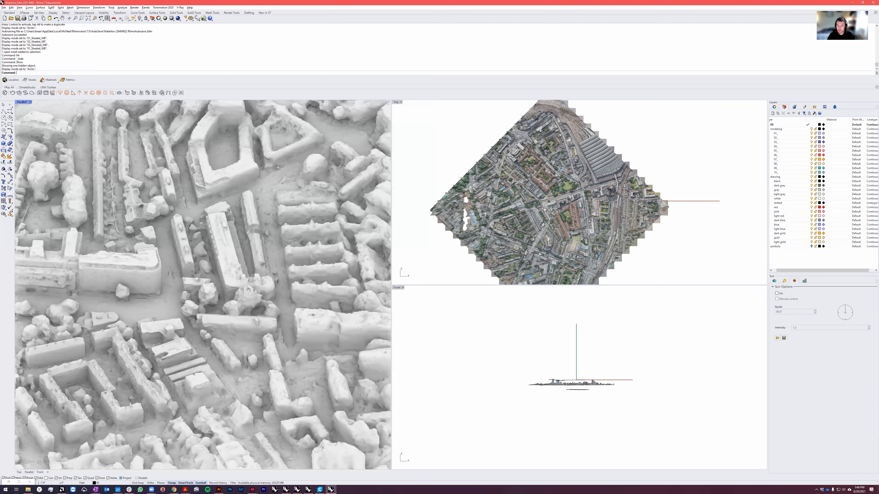
scroll(227, 239, down, 3)
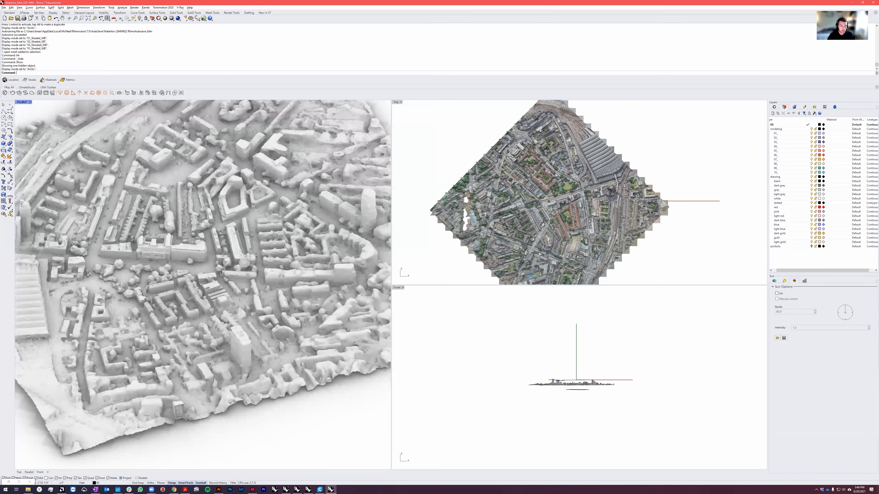
scroll(322, 200, down, 3)
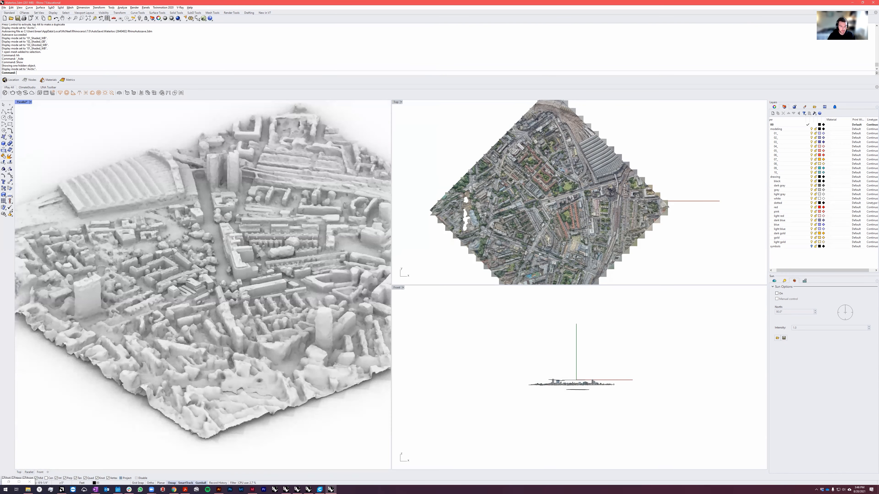
click(324, 364)
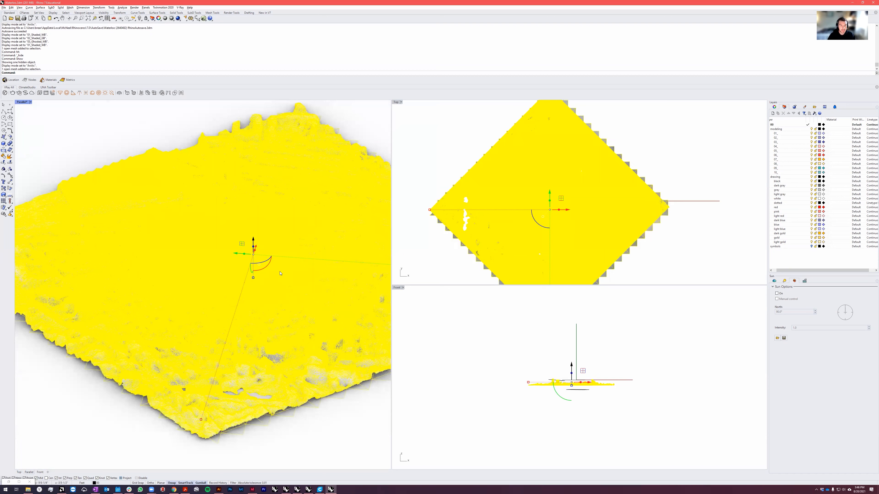
click(328, 426)
scroll(588, 234, up, 5)
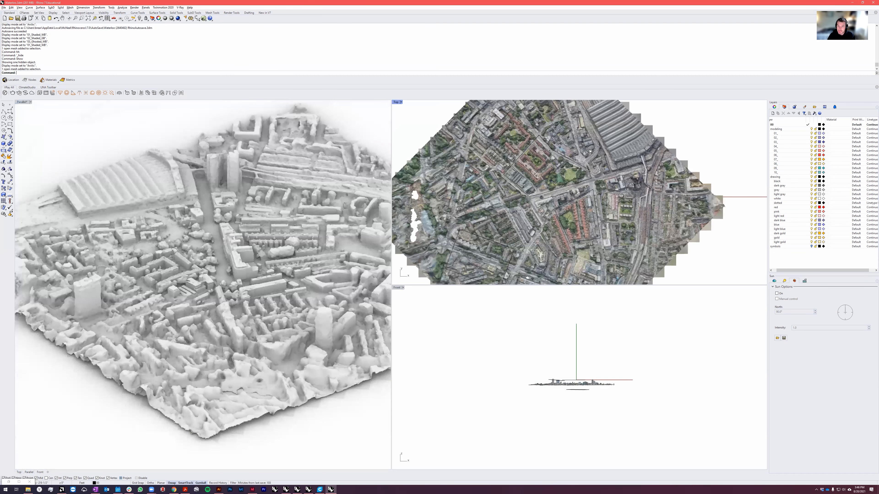
click(605, 220)
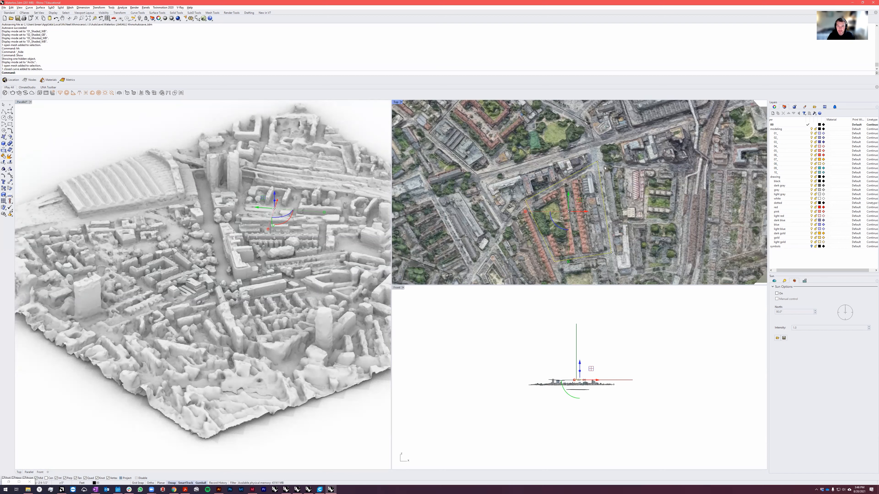
scroll(605, 168, down, 3)
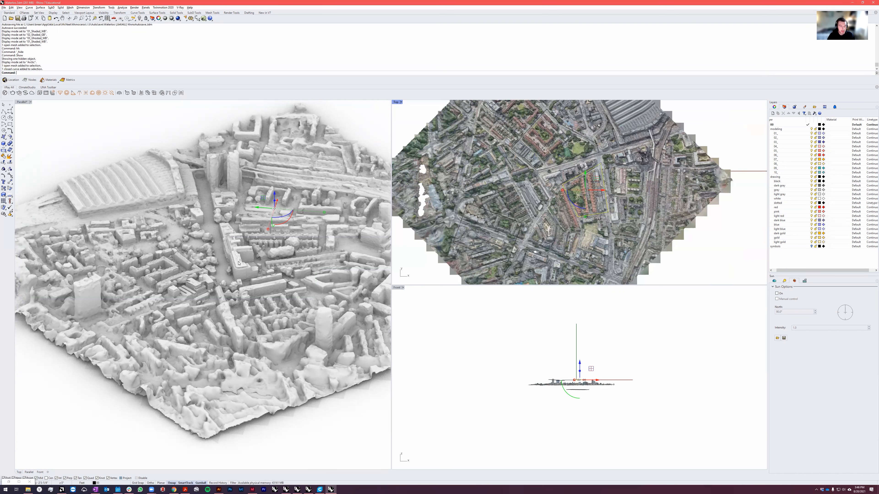
Step: Open the Grasshopper definition and set the Parallel viewport's display mode to 01_Shaded_WB
click(8, 482)
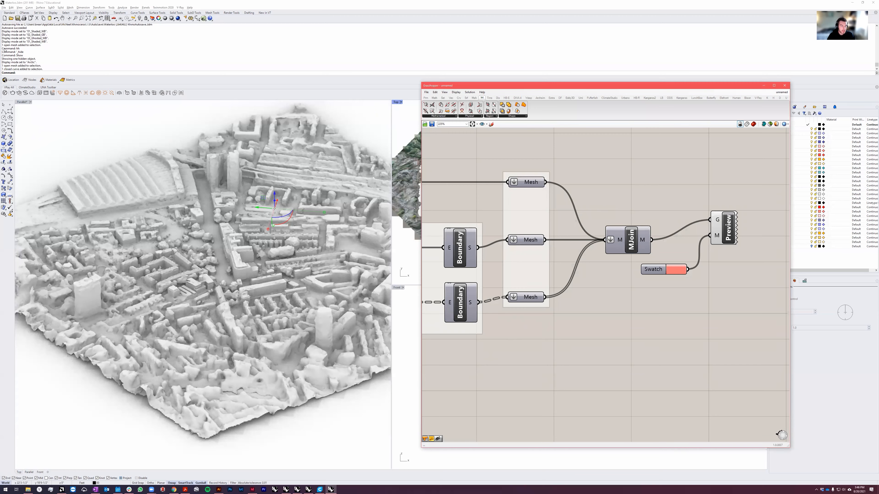
click(21, 102)
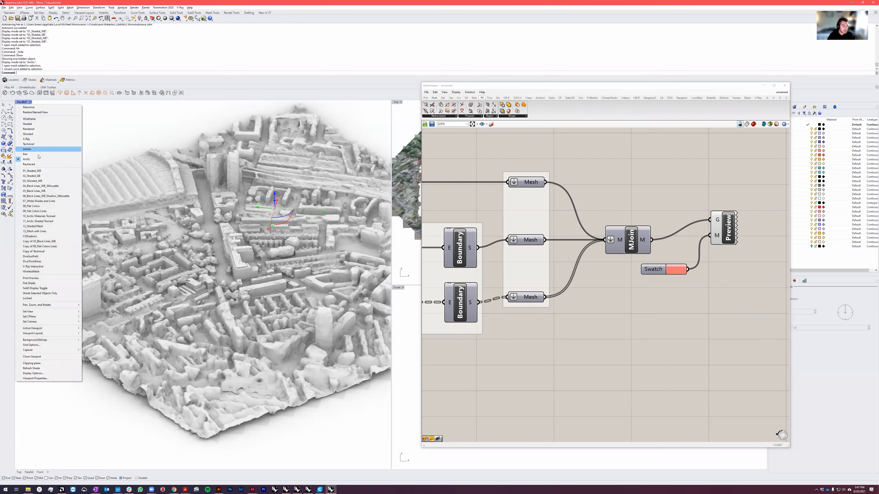
click(43, 172)
scroll(333, 202, down, 5)
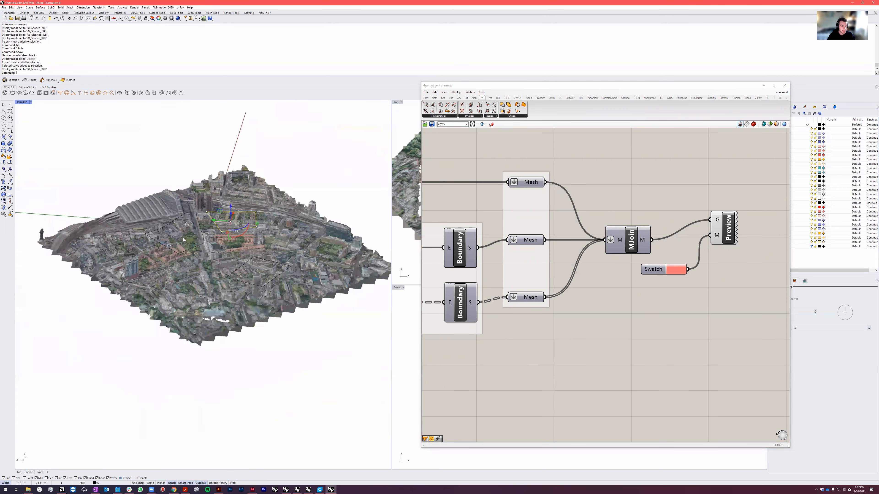
click(334, 201)
Step: Turn on Grasshopper's shaded preview, inspect the red site block on the city mesh, and disable the custom Preview component's preview
click(753, 124)
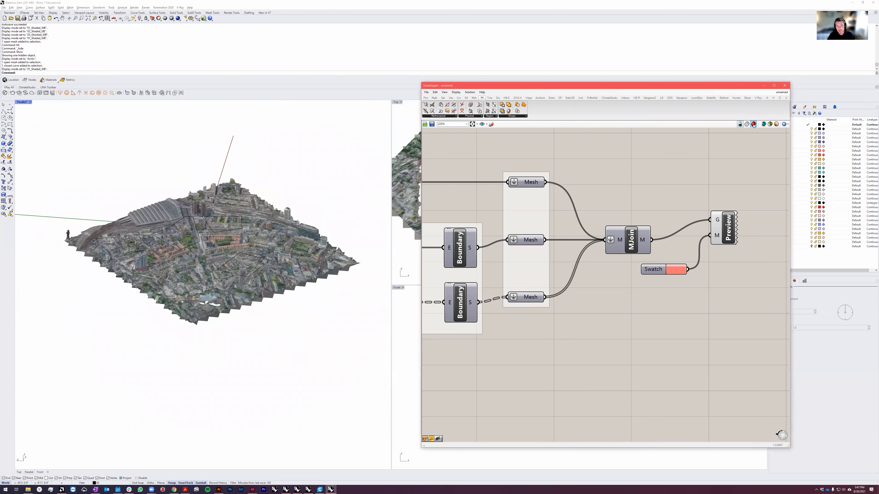
scroll(148, 297, up, 10)
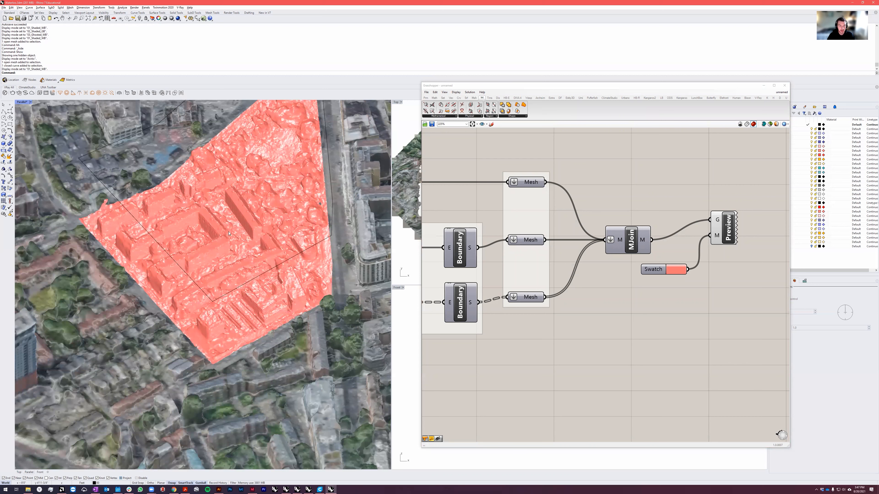
click(724, 229)
middle_click(722, 228)
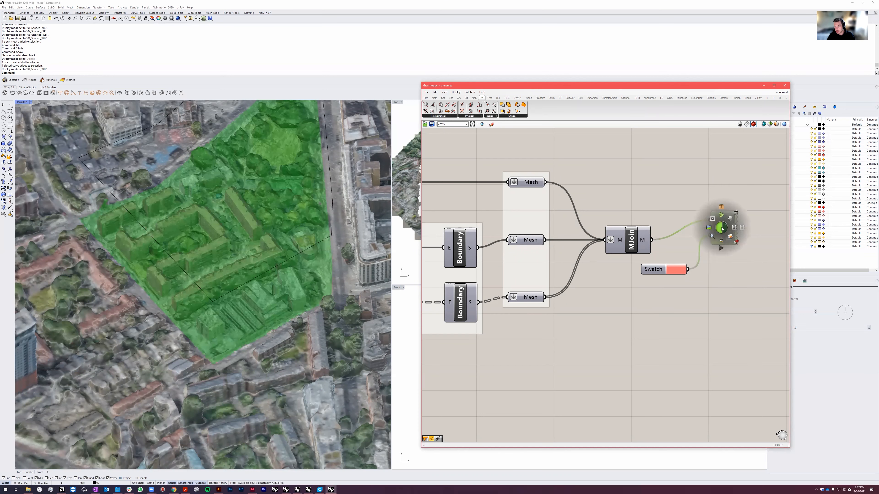
click(736, 213)
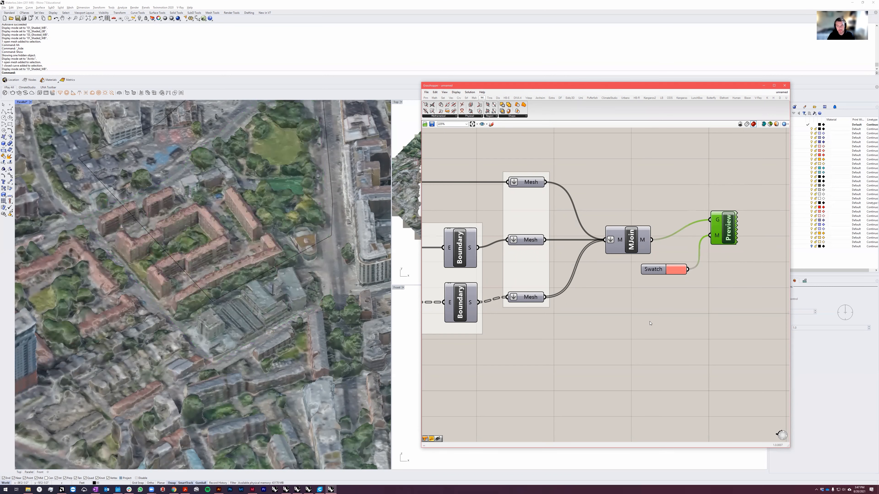
Step: Hide the city mesh in Rhino and set Grasshopper to preview only the selected components
click(228, 357)
text(H)
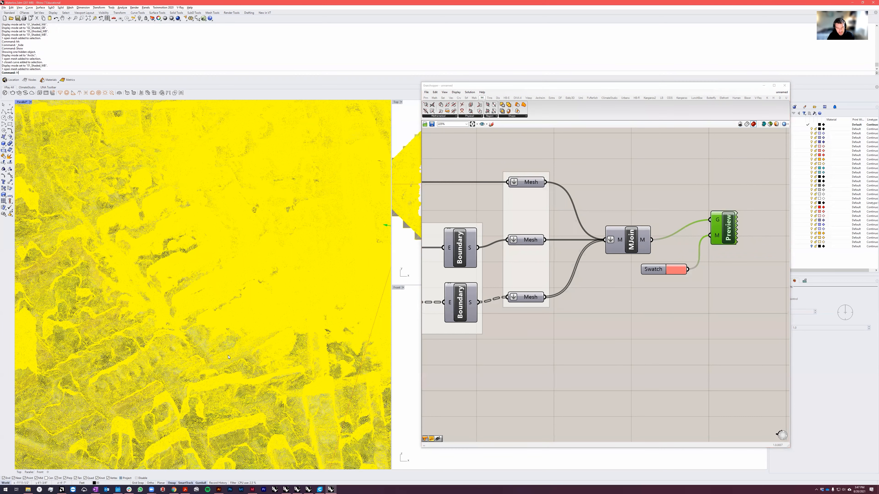
text(h)
key(Return)
scroll(617, 287, down, 10)
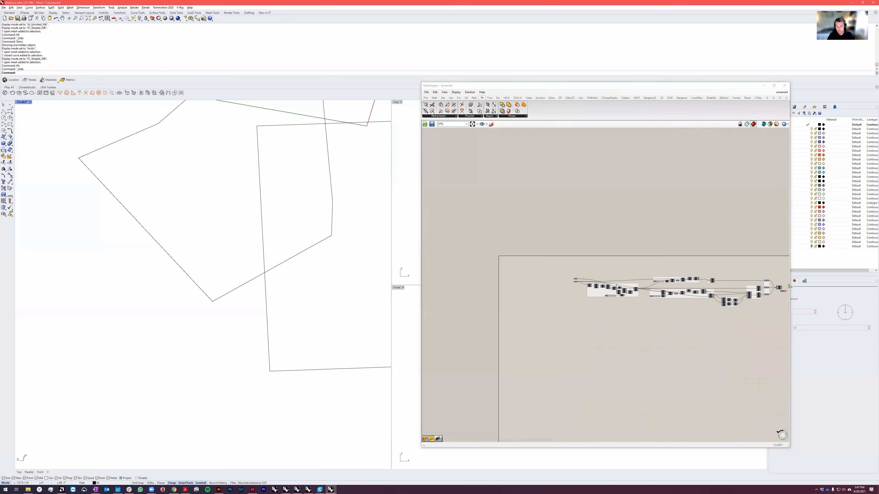
scroll(617, 287, down, 1)
click(770, 124)
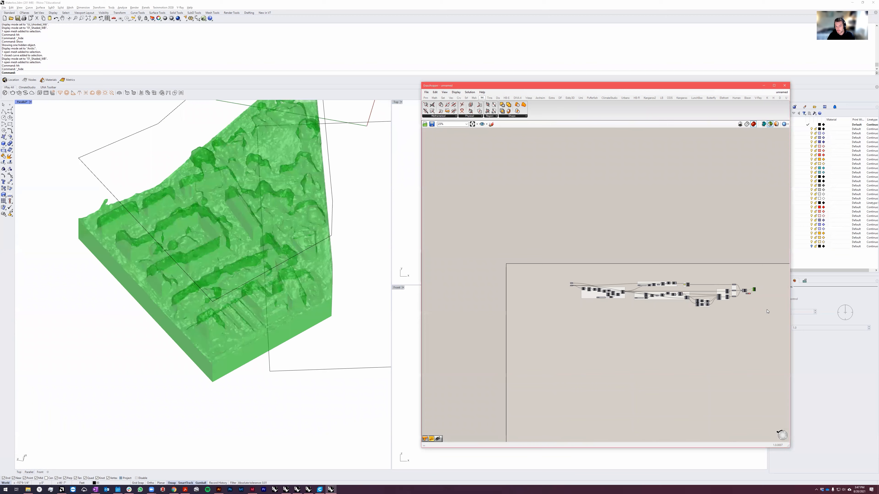
Step: Select the curve input at the start of the definition and examine its site boundary in the Parallel viewport
drag(771, 310, 709, 333)
scroll(601, 309, up, 6)
click(524, 237)
scroll(199, 342, down, 6)
right_drag(199, 365, 234, 309)
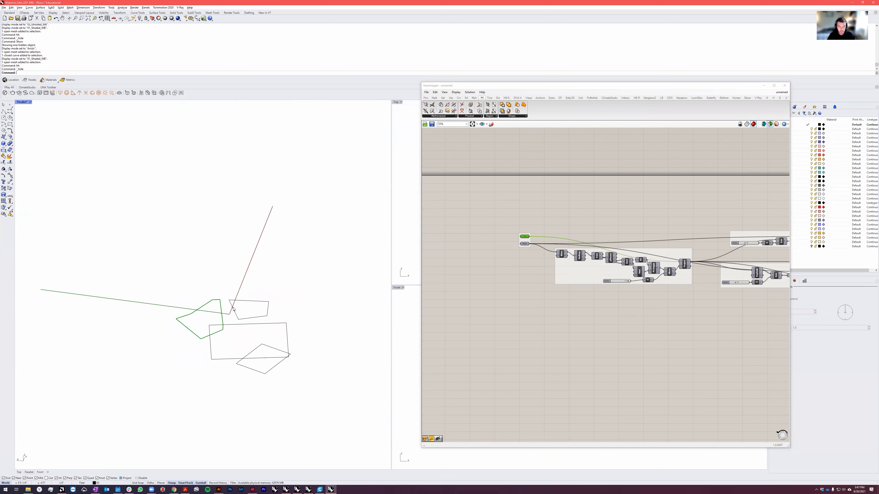
Step: Show the hidden city mesh again in the Parallel viewport
text(show)
key(Return)
scroll(232, 322, up, 5)
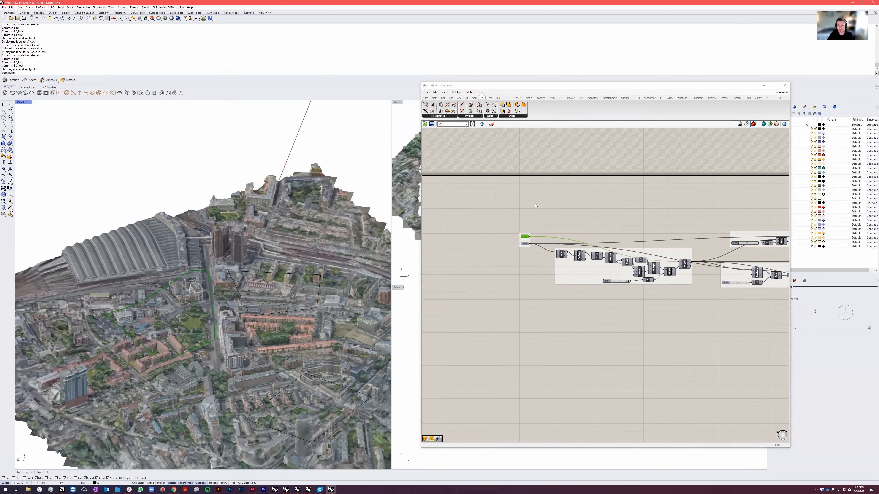
Step: Uncover the Top view to see the highlighted boundary, then place the Grasshopper window beside the Parallel viewport
click(658, 91)
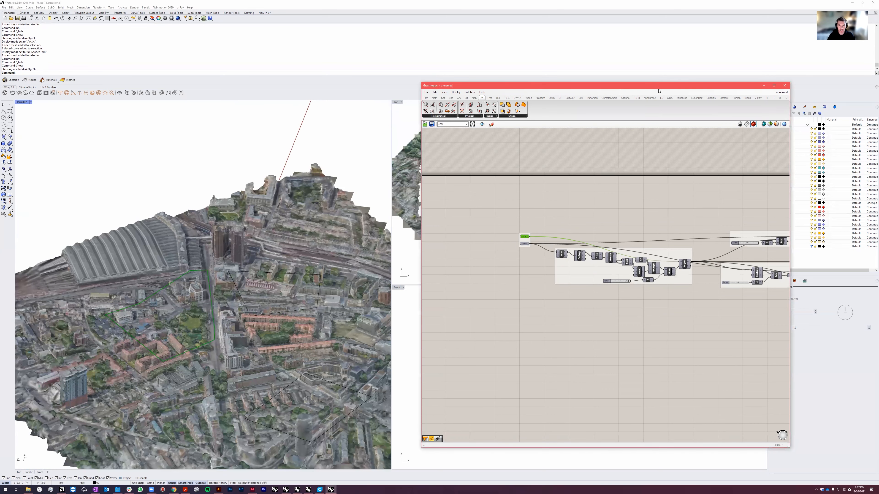
drag(658, 91, 266, 113)
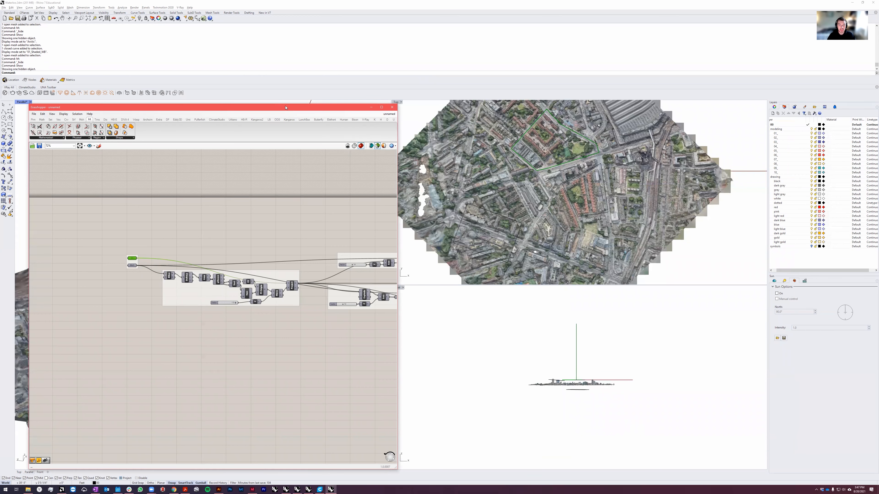
drag(304, 110, 667, 107)
Step: Select the Preview component at the end of the definition and examine the site block's base from below the city mesh
scroll(560, 297, down, 4)
scroll(688, 294, up, 4)
scroll(676, 300, down, 4)
scroll(702, 294, up, 5)
scroll(703, 293, up, 4)
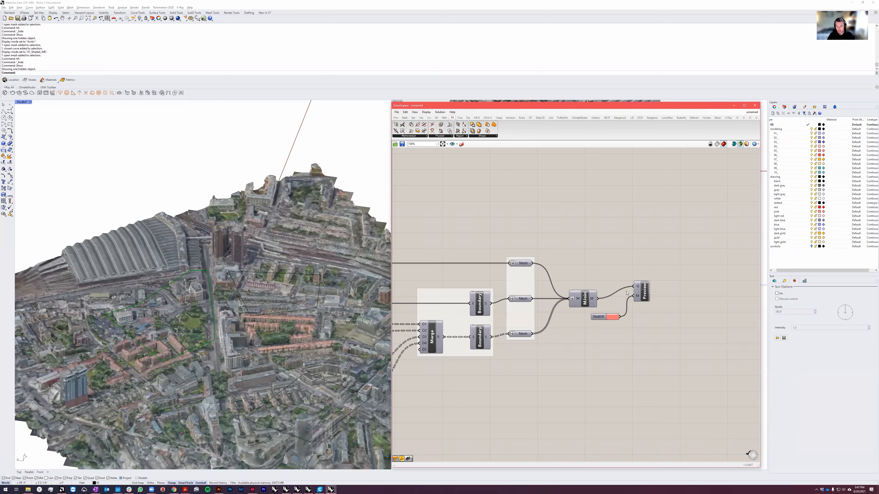
click(643, 291)
scroll(175, 363, down, 3)
scroll(175, 363, up, 6)
right_drag(175, 363, 108, 335)
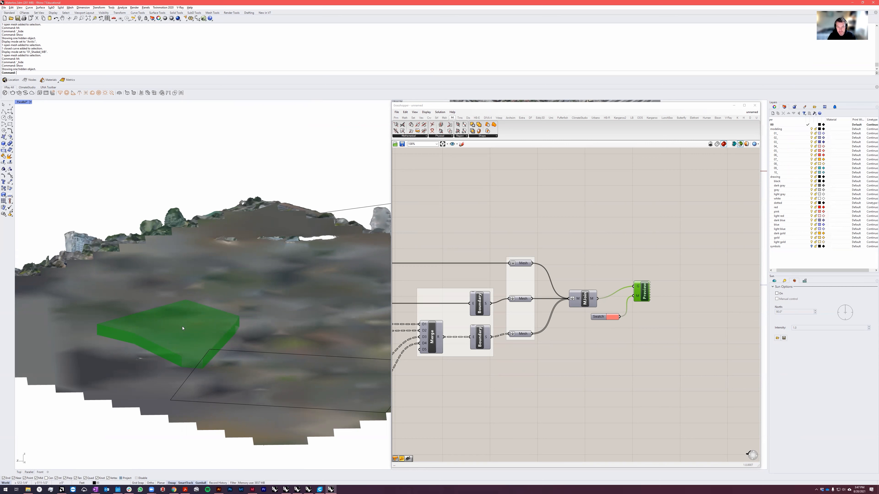
Step: Look briefly at the Ultimaker Cura print workspace, then return to Rhino and view the site block from above
click(320, 489)
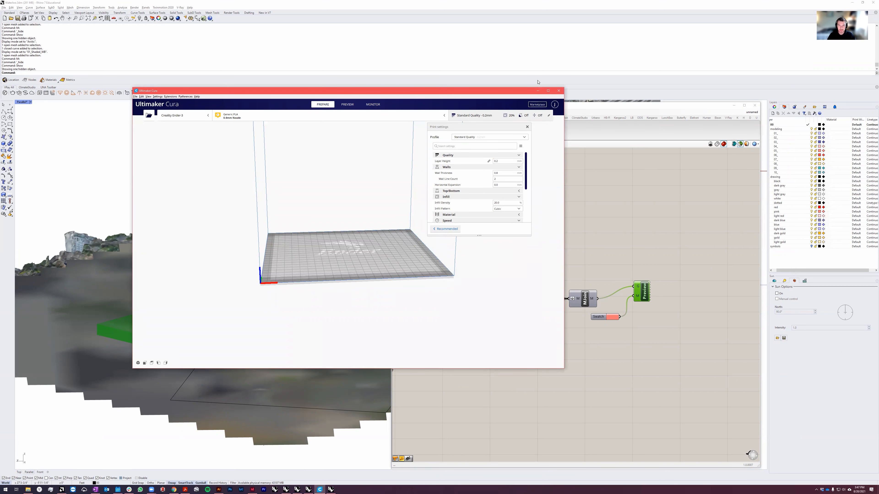
click(537, 91)
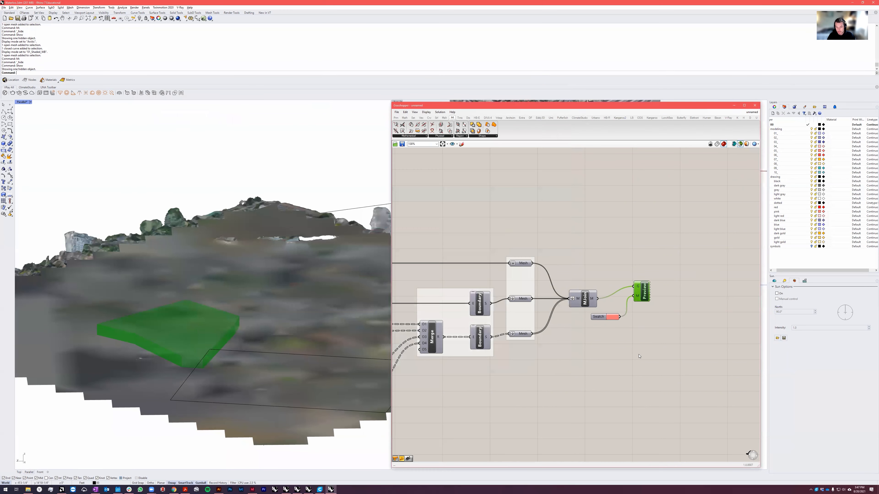
click(684, 264)
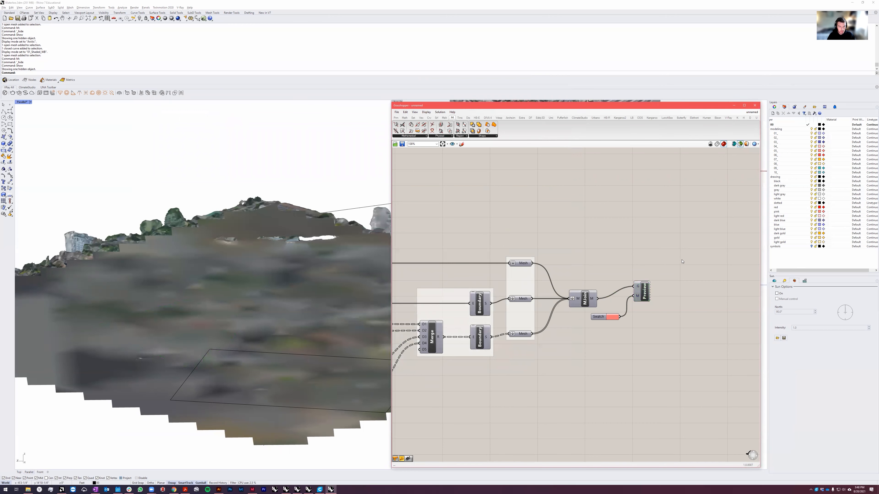
right_drag(235, 225, 215, 328)
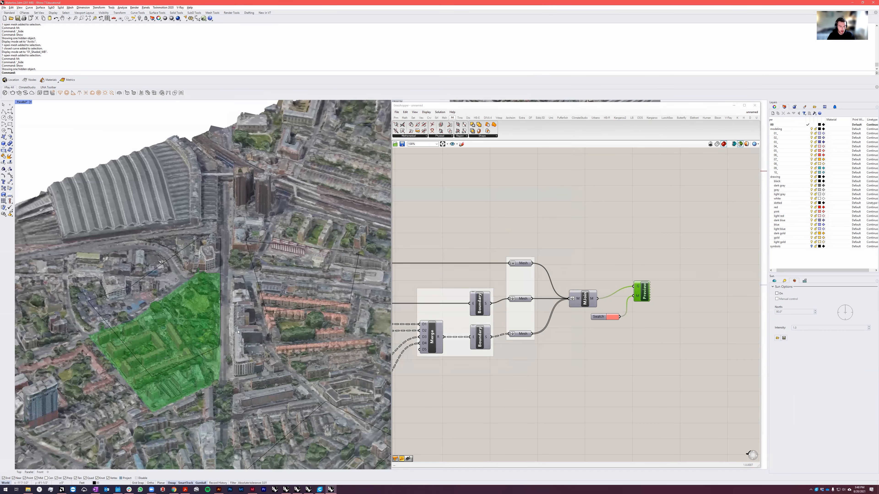
Step: Uncover the Top view and delete two of the unused closed site curves from the city model
click(696, 107)
drag(696, 108, 329, 104)
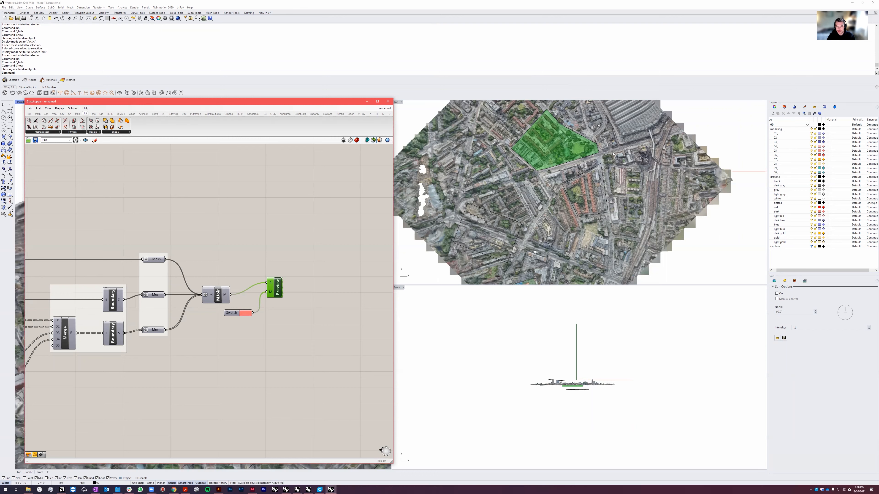
click(595, 169)
key(Delete)
click(518, 236)
key(Delete)
click(342, 113)
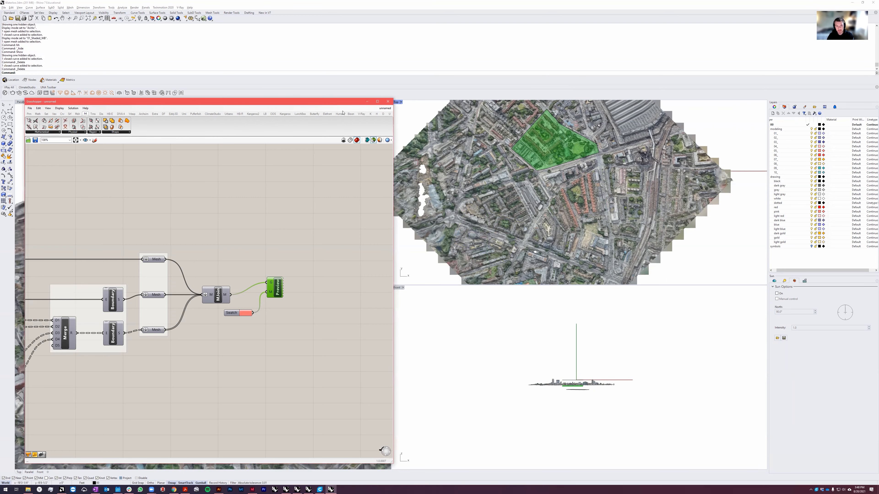
Step: Hide the city mesh so that the Grasshopper site block stands alone
click(279, 211)
text(h)
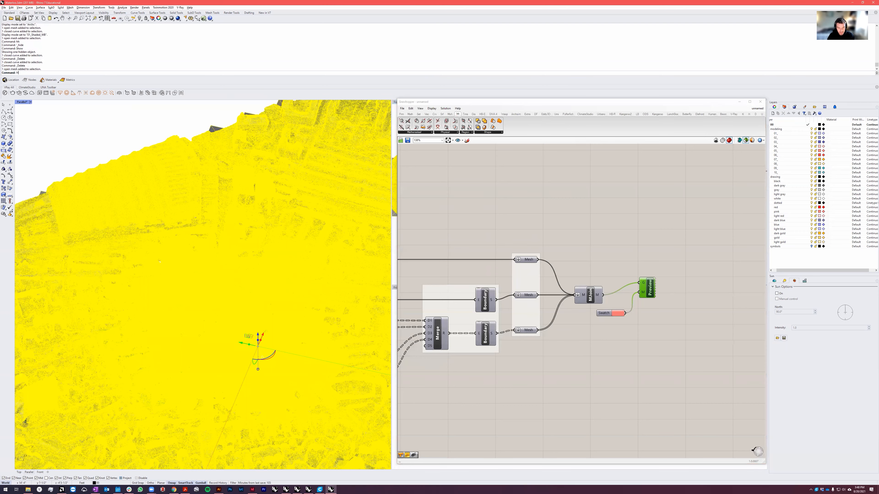
text(h)
key(Return)
Step: Examine the isolated site block from several angles, including its flat side walls, base and building detail
scroll(263, 241, down, 5)
scroll(212, 291, up, 6)
scroll(212, 290, down, 6)
scroll(242, 263, up, 6)
right_drag(263, 255, 311, 294)
scroll(208, 285, up, 12)
right_drag(79, 256, 108, 235)
scroll(205, 293, down, 10)
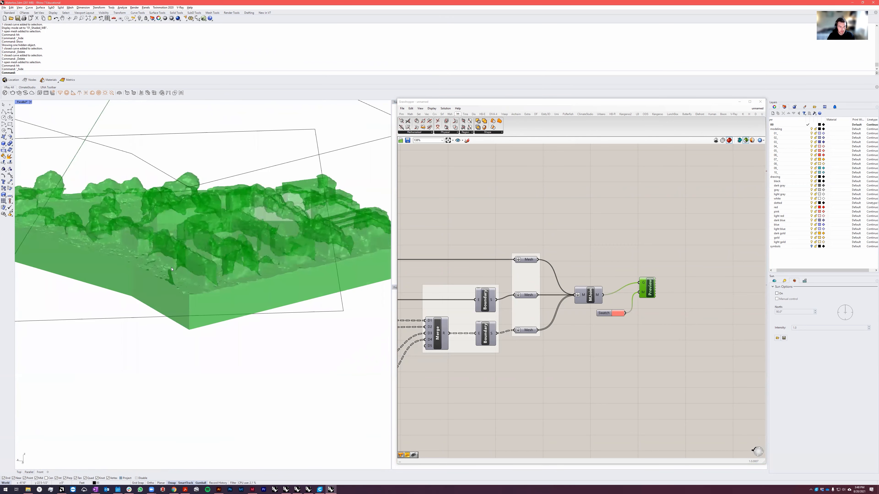
scroll(172, 268, down, 5)
right_drag(171, 269, 342, 271)
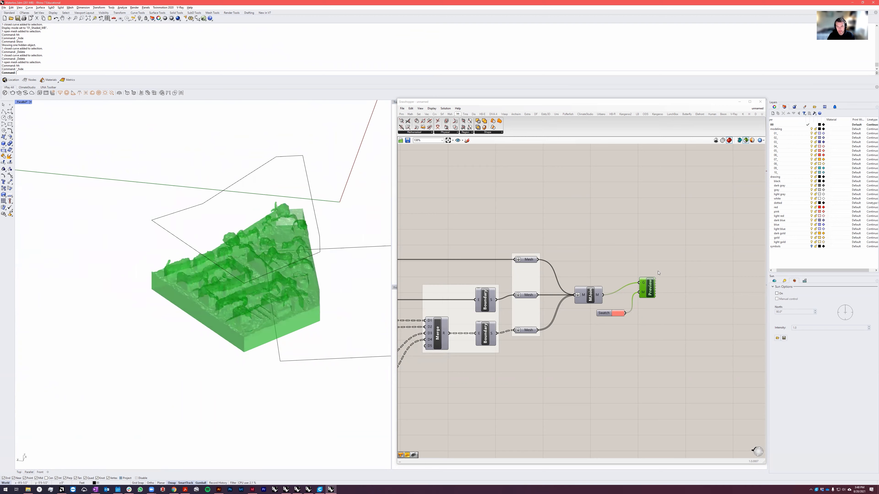
Step: Select the Mesh and Crv input components at the start of the definition and examine the geometry each one references
click(674, 264)
scroll(679, 259, down, 10)
right_drag(572, 264, 623, 263)
scroll(578, 258, up, 10)
click(515, 287)
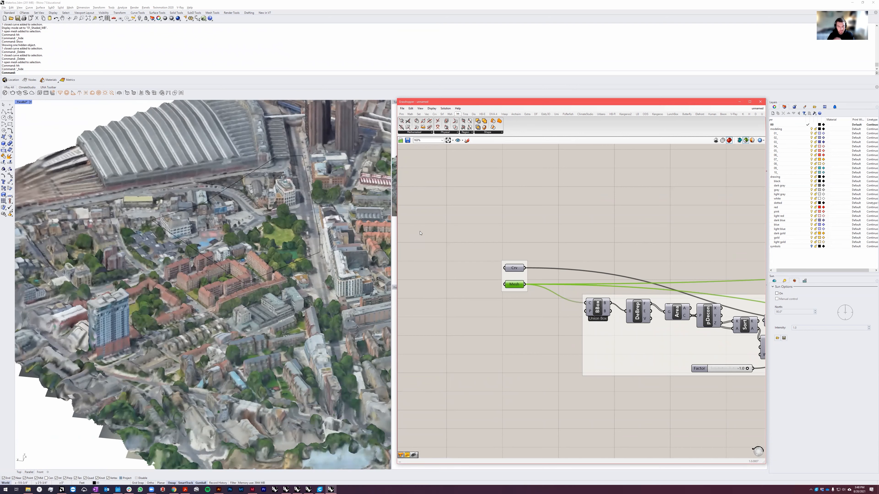
click(514, 268)
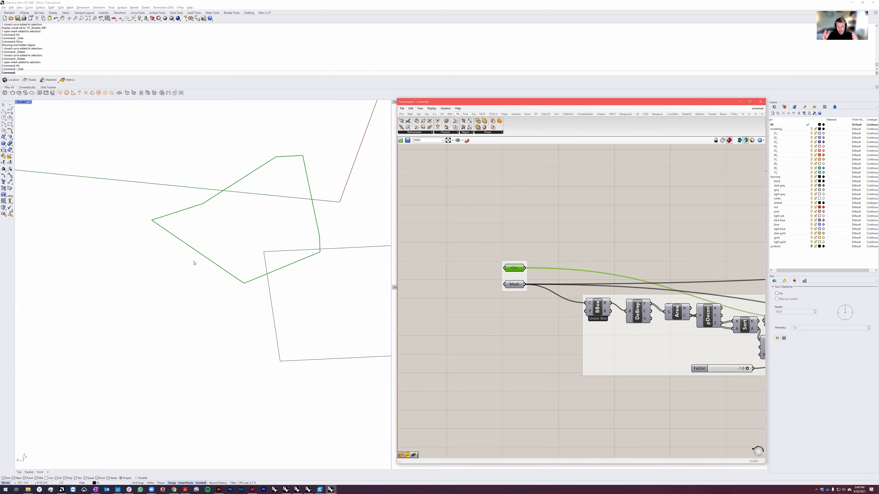
Step: Preview the Bounding Box component's output together with the referenced city mesh it encloses, and clear the selection
right_drag(584, 362, 513, 311)
scroll(536, 318, down, 2)
right_drag(623, 319, 574, 313)
scroll(559, 289, up, 1)
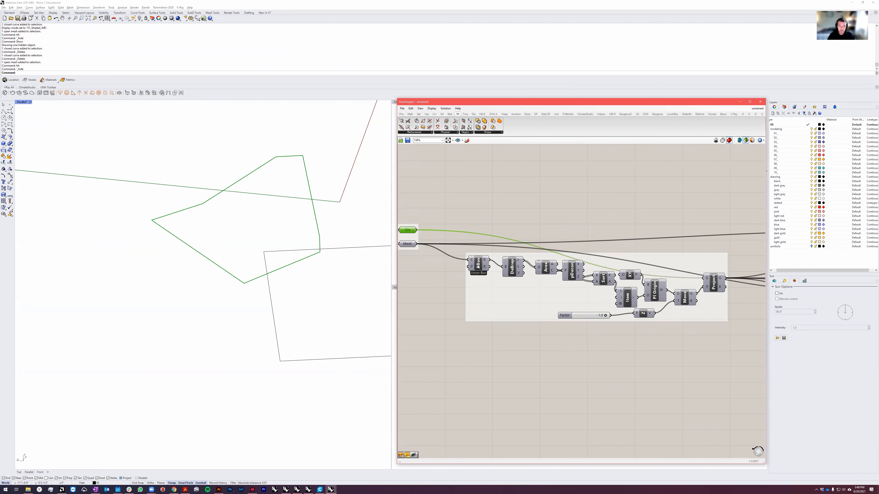
click(478, 265)
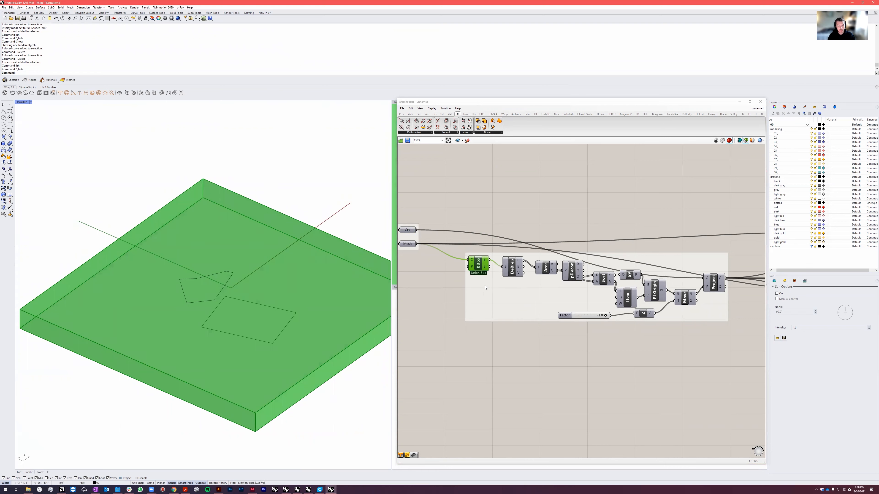
shift+click(412, 244)
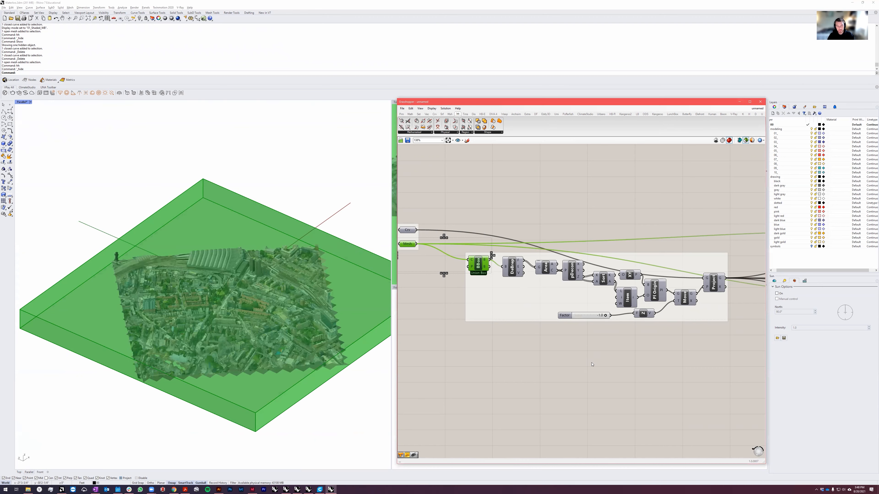
click(545, 361)
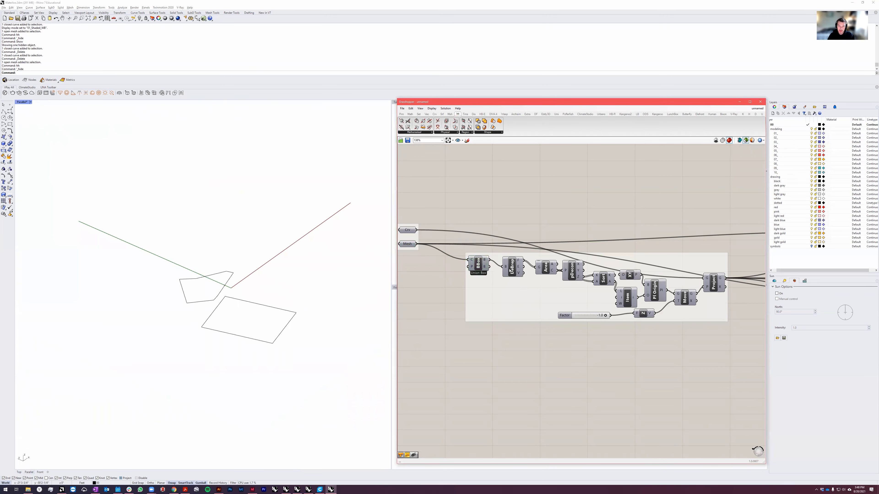
Step: Preview the Deconstruct Brep component together with the bounding box to examine the box's faces
click(512, 270)
shift+click(478, 264)
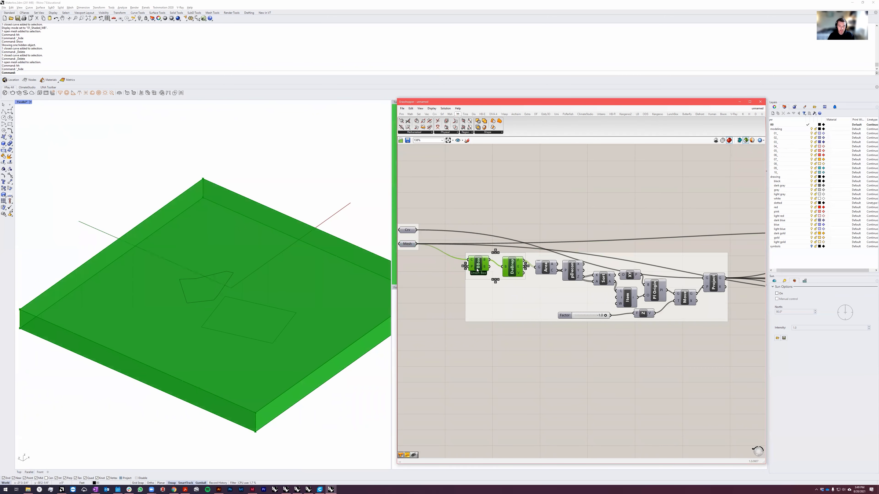
right_drag(664, 350, 657, 349)
click(622, 395)
click(472, 264)
shift+click(504, 268)
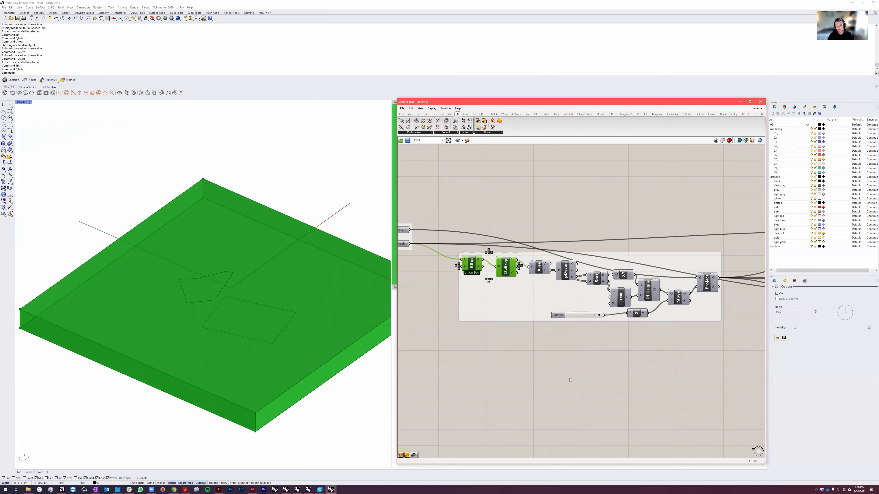
Step: Examine the Area component's face centre points with the point deconstruction from a low angle, and preview the point picked by List Item
click(540, 267)
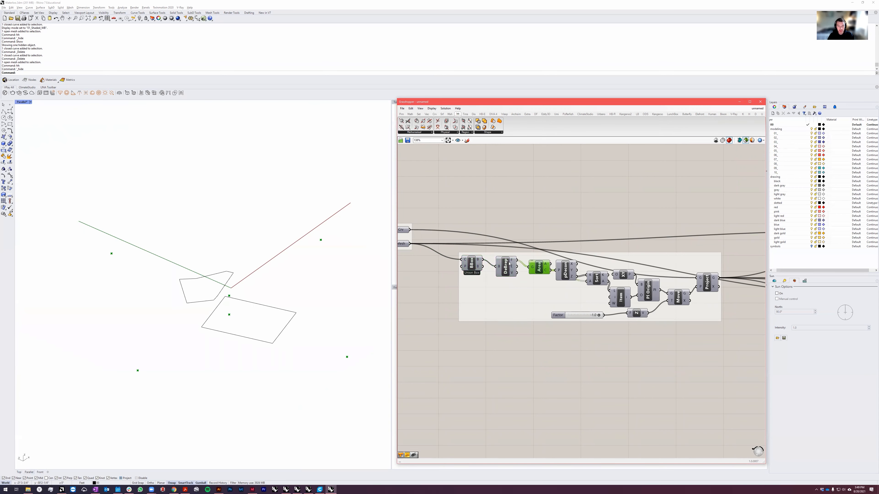
click(507, 265)
drag(566, 275, 568, 276)
click(538, 268)
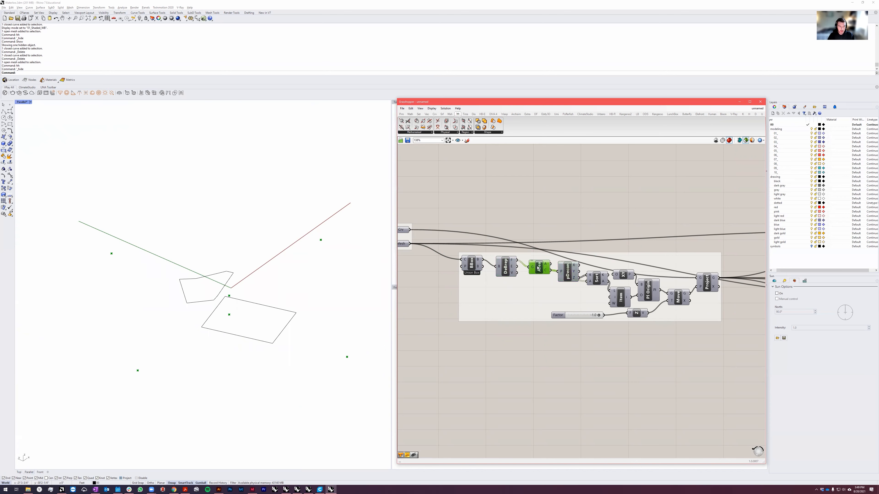
shift+click(568, 276)
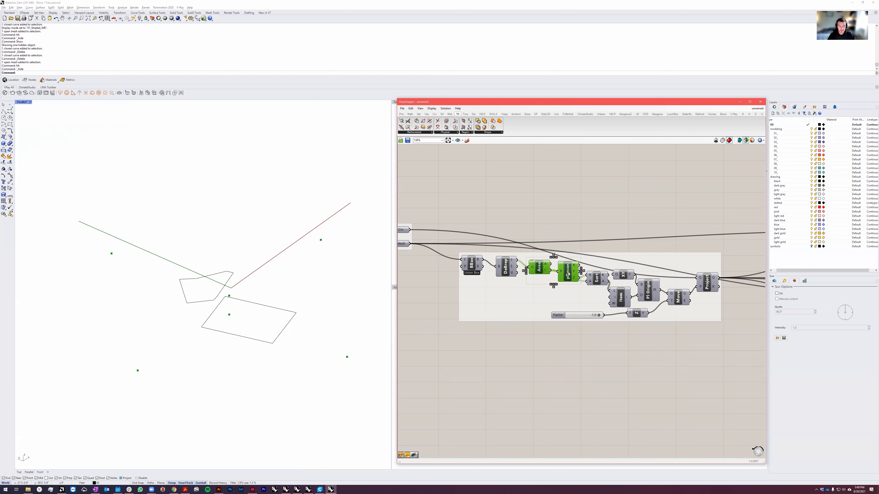
right_drag(298, 338, 298, 317)
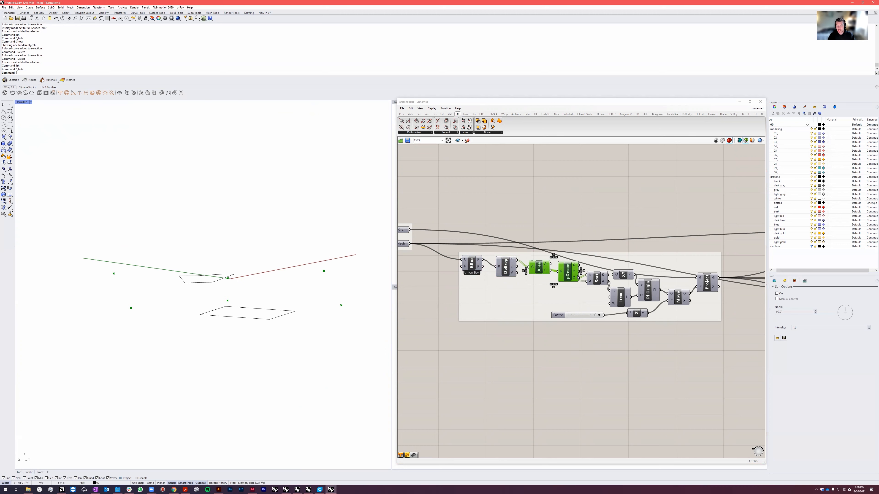
mouse_move(576, 277)
click(621, 297)
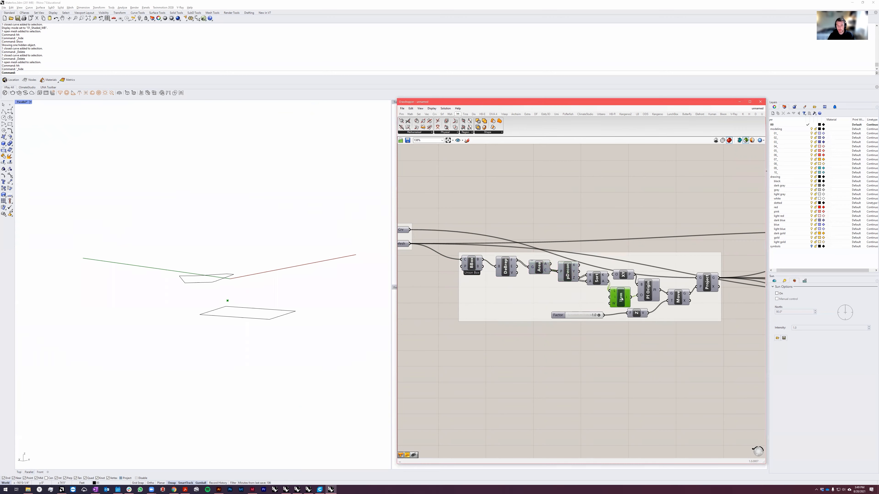
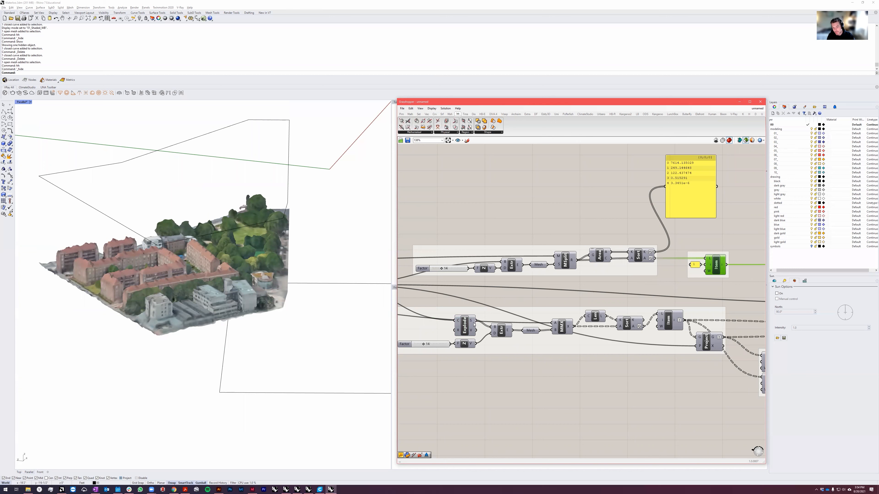
Step: Preview the exploded site curve, the mesh intersection curves and the input city mesh one after another
click(465, 325)
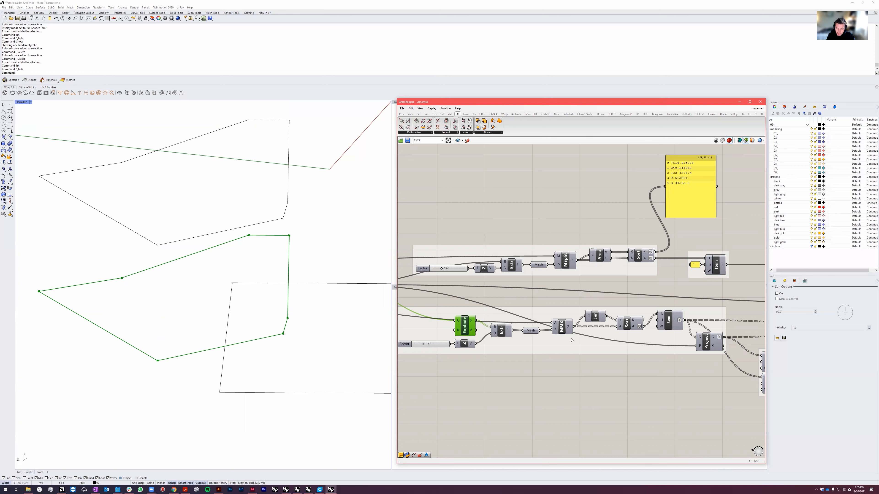
click(561, 326)
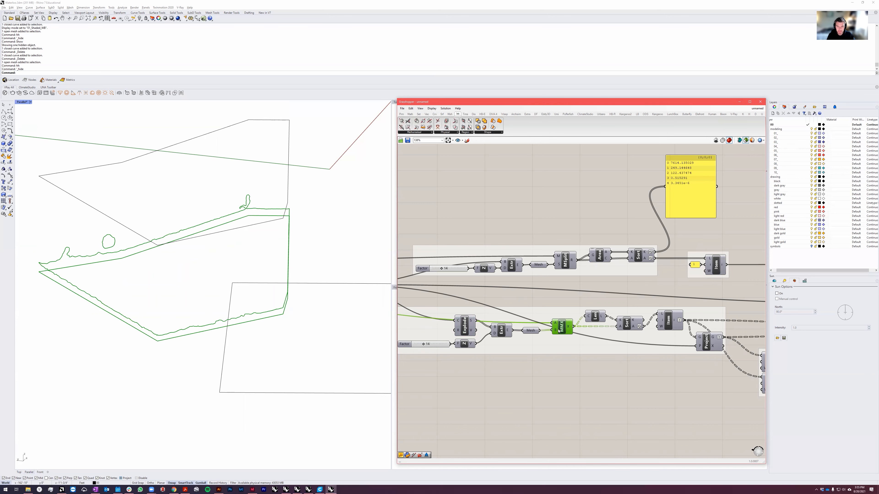
scroll(558, 331, down, 5)
scroll(541, 307, up, 3)
right_drag(541, 307, 593, 311)
scroll(428, 338, up, 3)
click(443, 329)
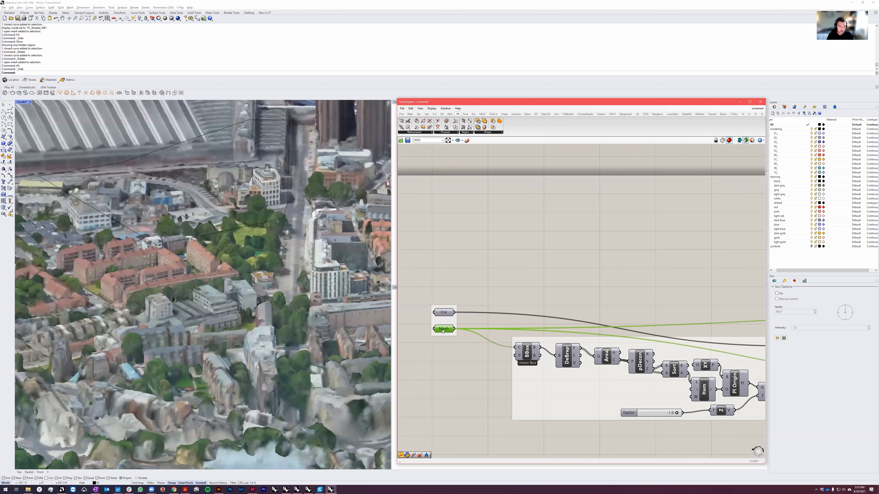
Step: Preview the extruded wall mesh in the lower branch and the curves where it intersects the city mesh
scroll(443, 332, down, 4)
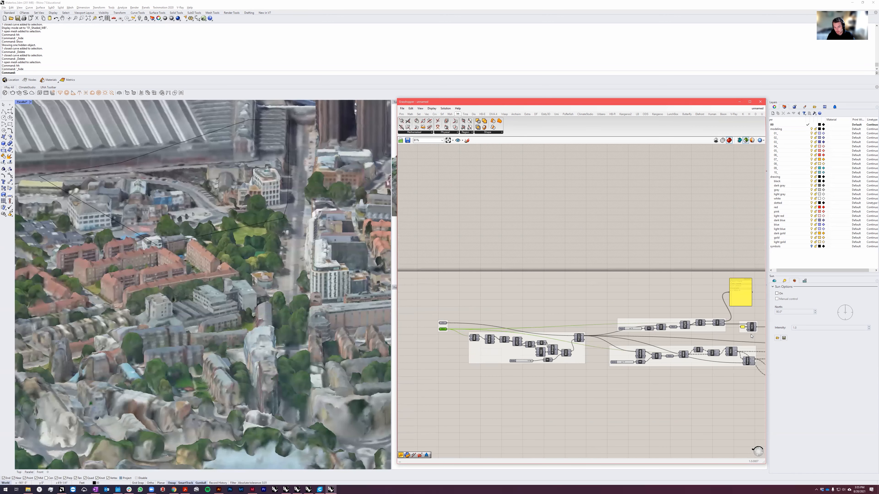
scroll(459, 333, up, 3)
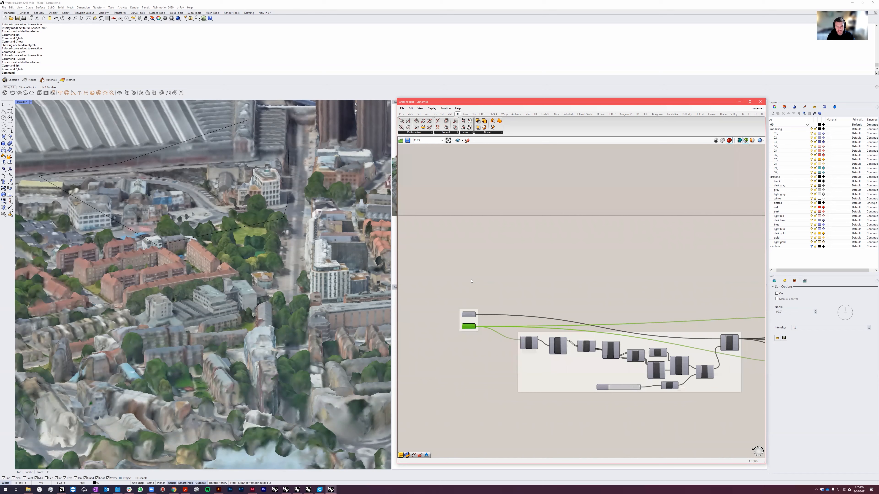
scroll(479, 319, up, 5)
scroll(455, 270, down, 5)
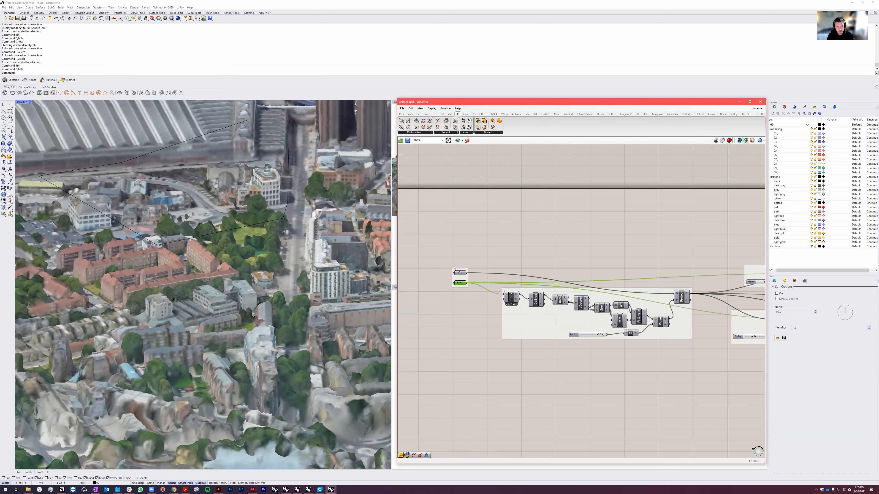
scroll(644, 295, down, 2)
right_drag(709, 282, 606, 275)
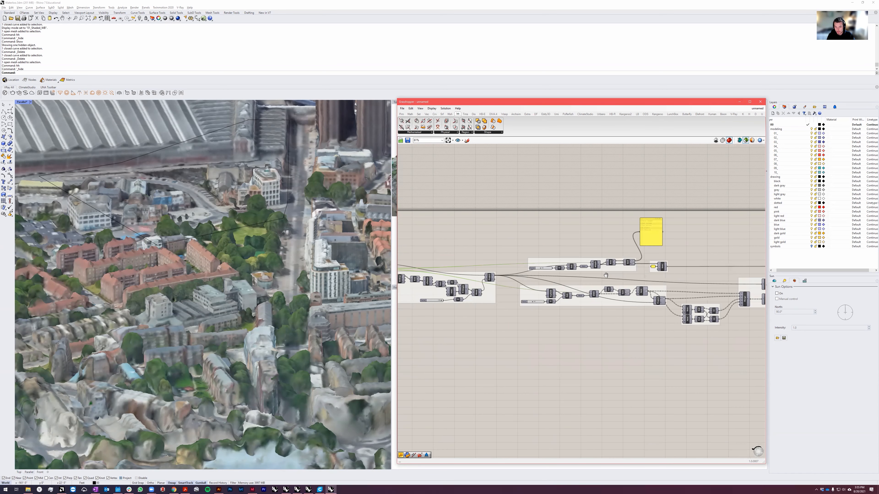
scroll(576, 293, up, 5)
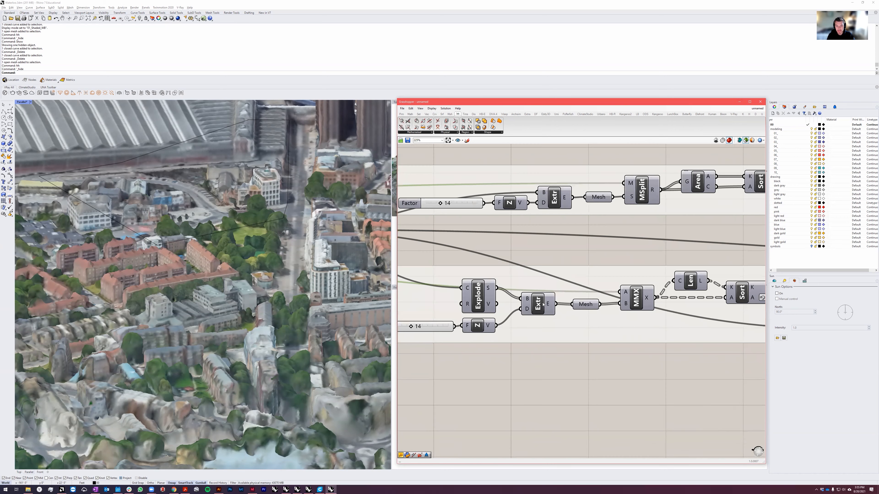
scroll(546, 303, down, 3)
scroll(497, 309, up, 2)
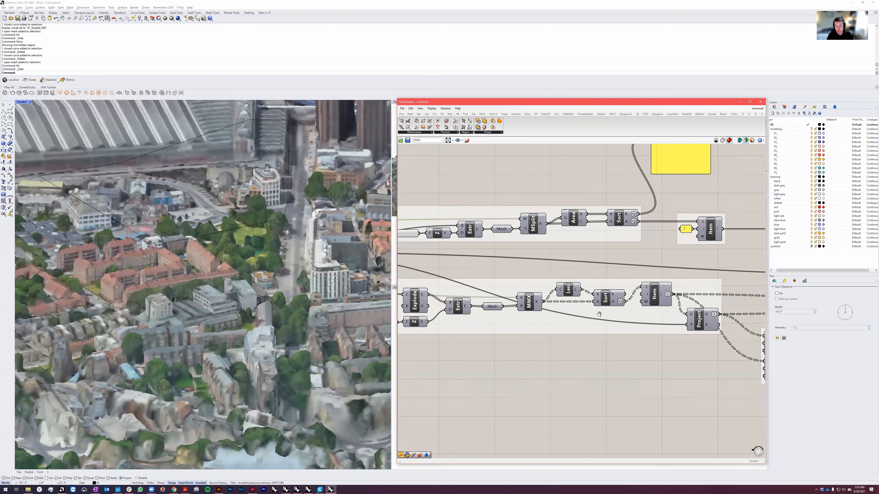
click(496, 309)
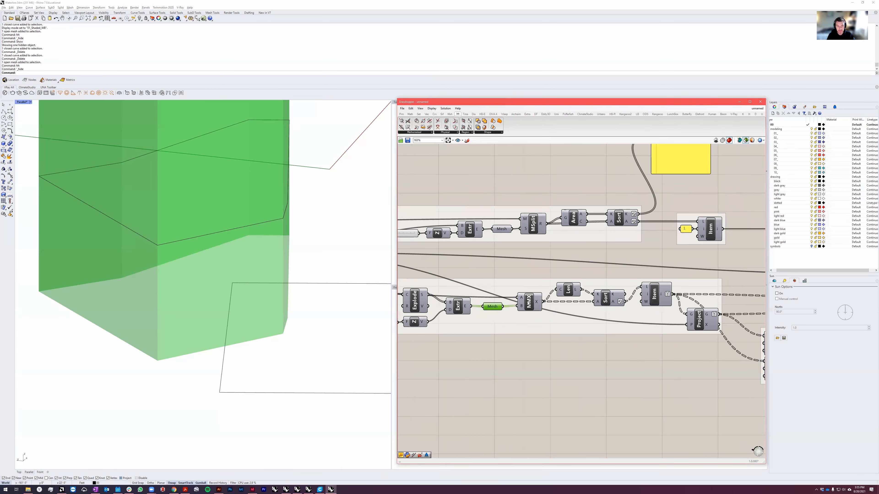
click(529, 301)
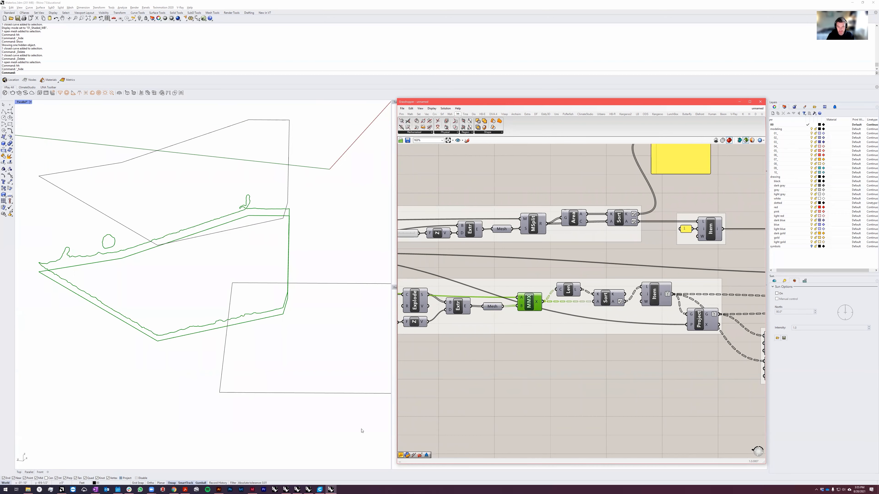
Step: Select the Length component that measures the intersection curves and examine its place ahead of the Sort component
right_drag(688, 394, 631, 392)
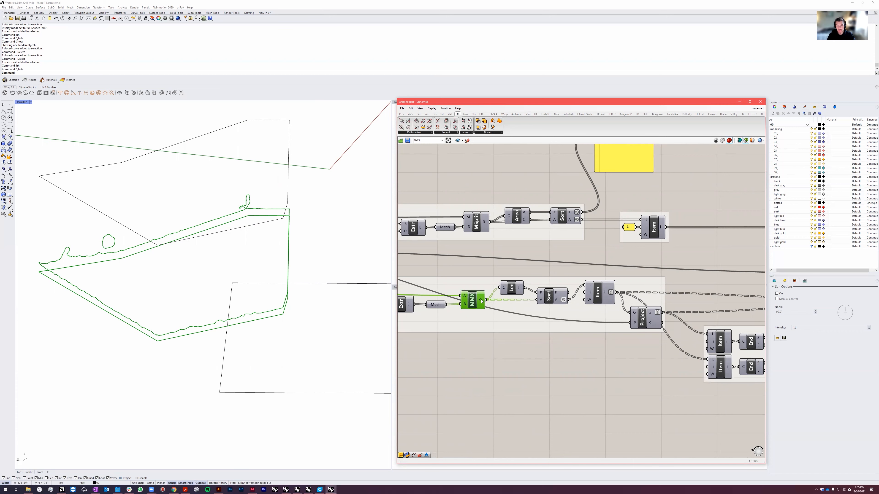
mouse_move(481, 300)
drag(515, 289, 511, 288)
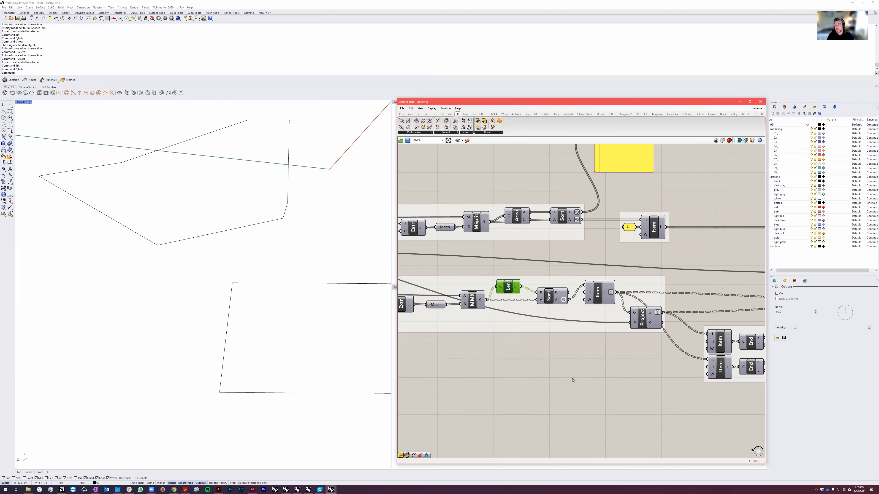
right_drag(564, 372, 552, 365)
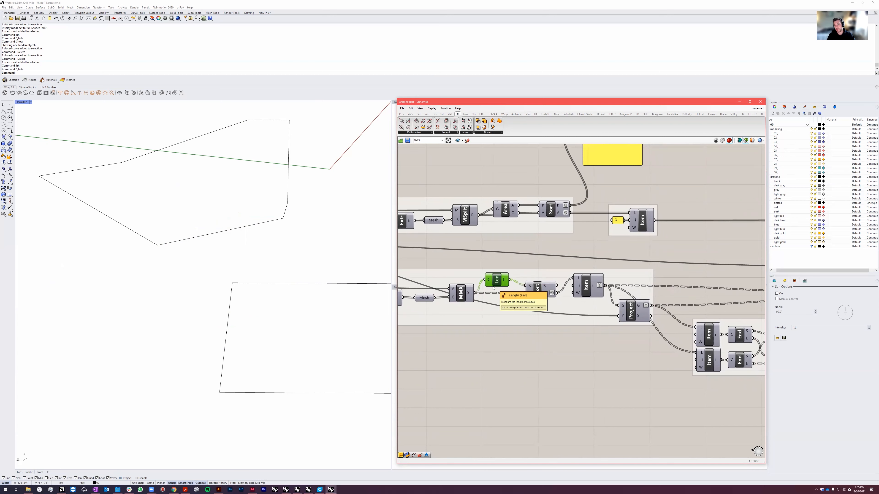
Step: Examine the mesh intersection curves up close and overlay them with the cut site mesh from the upper branch's List Item
click(467, 296)
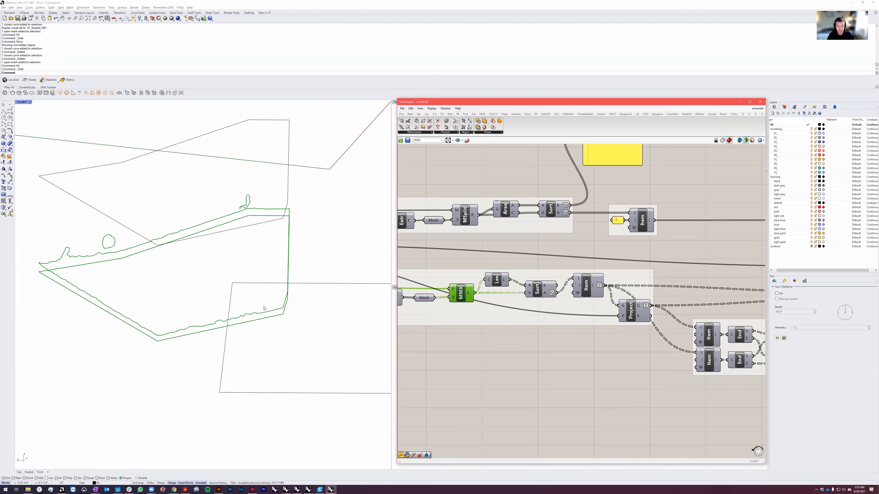
right_drag(179, 316, 72, 263)
scroll(72, 263, up, 8)
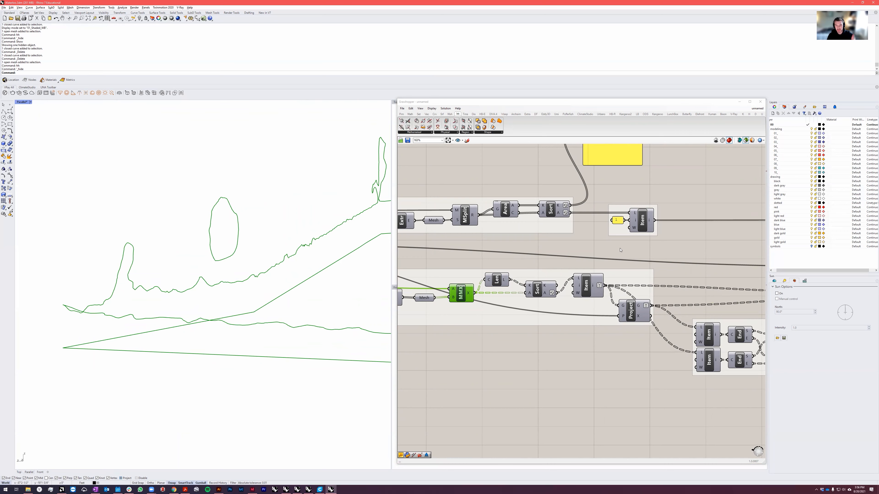
shift+click(645, 225)
right_drag(280, 208, 246, 279)
scroll(255, 277, down, 5)
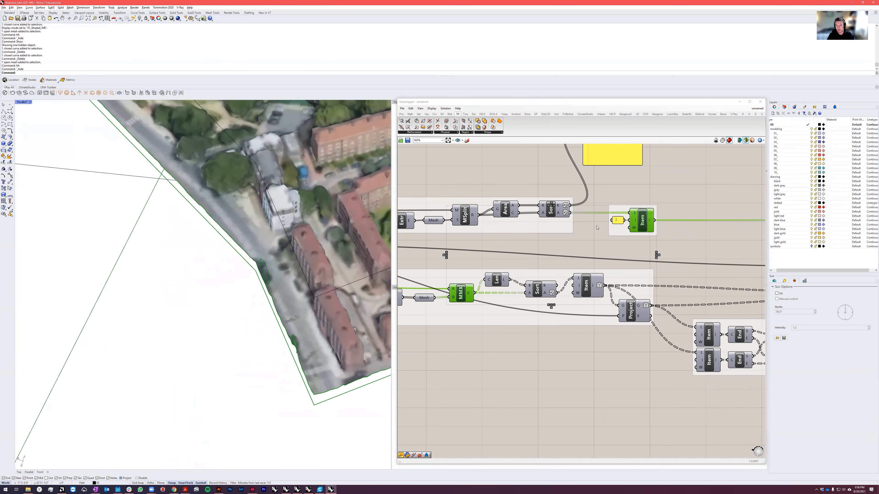
Step: Add the full city mesh input to the preview and examine where the intersection curves run through streets and trees
scroll(609, 229, down, 5)
right_drag(715, 213, 616, 302)
scroll(433, 258, up, 3)
click(447, 260)
right_drag(265, 276, 264, 273)
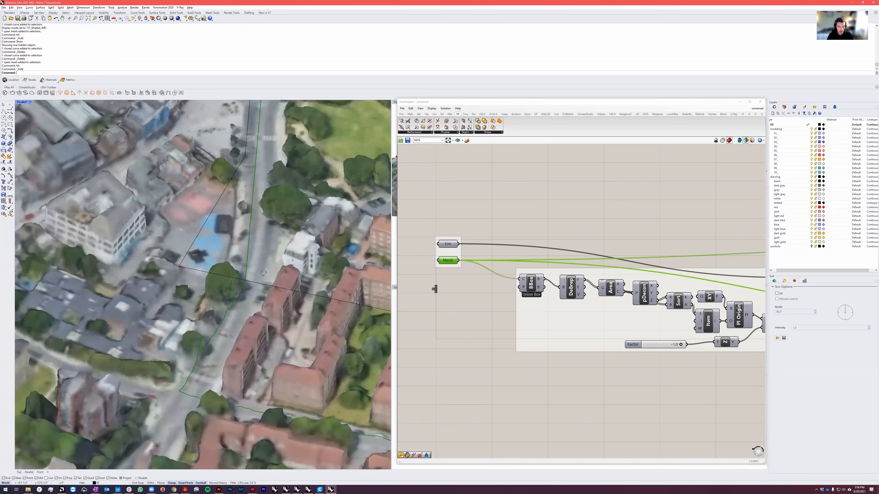
right_drag(194, 335, 214, 306)
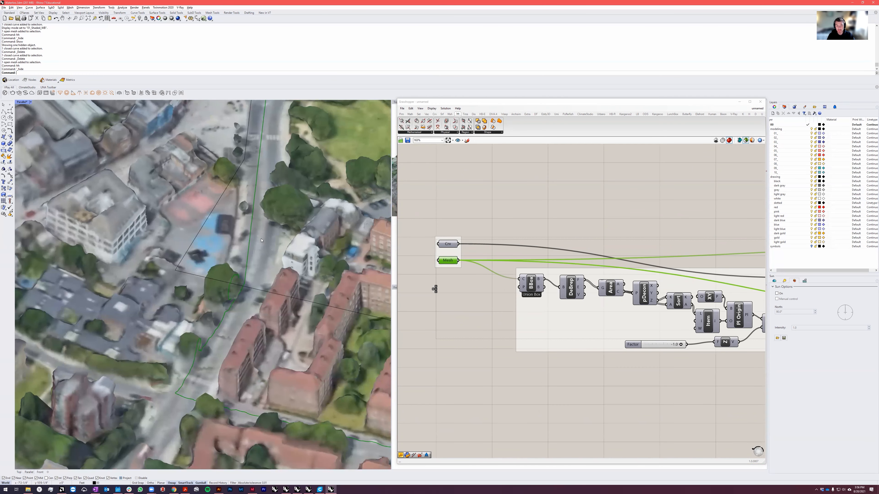
scroll(233, 280, up, 2)
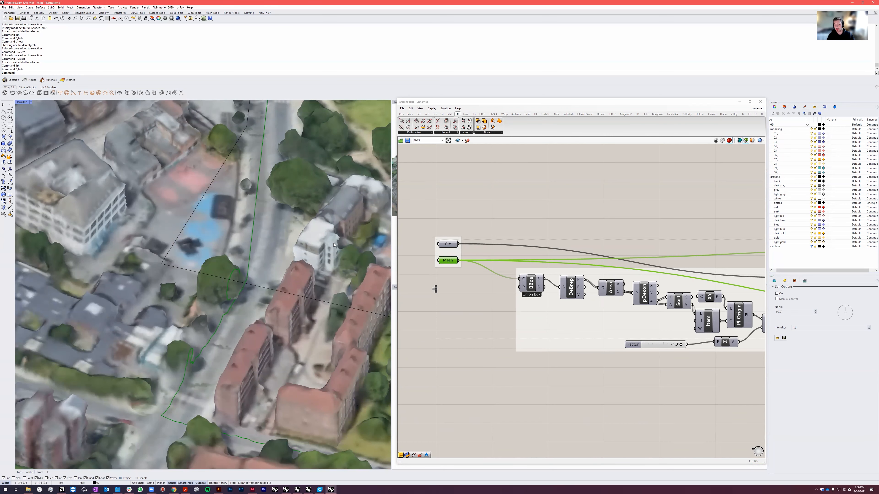
Step: Examine the panel of sorted mesh areas and the index feeding the List Item in the upper branch
scroll(598, 316, down, 5)
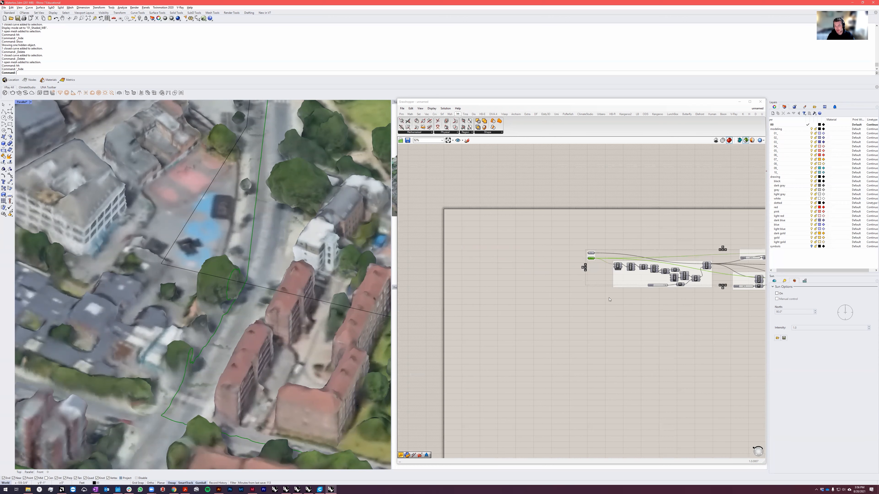
scroll(588, 293, down, 5)
scroll(553, 287, up, 10)
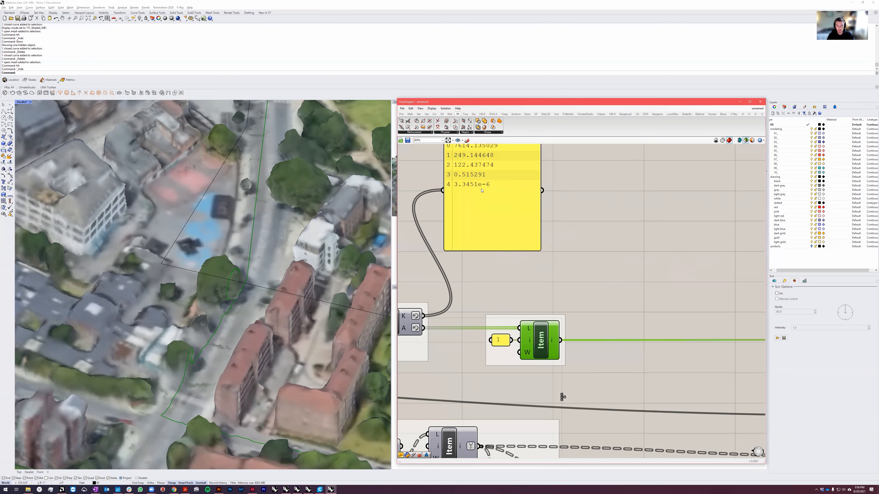
scroll(473, 198, down, 6)
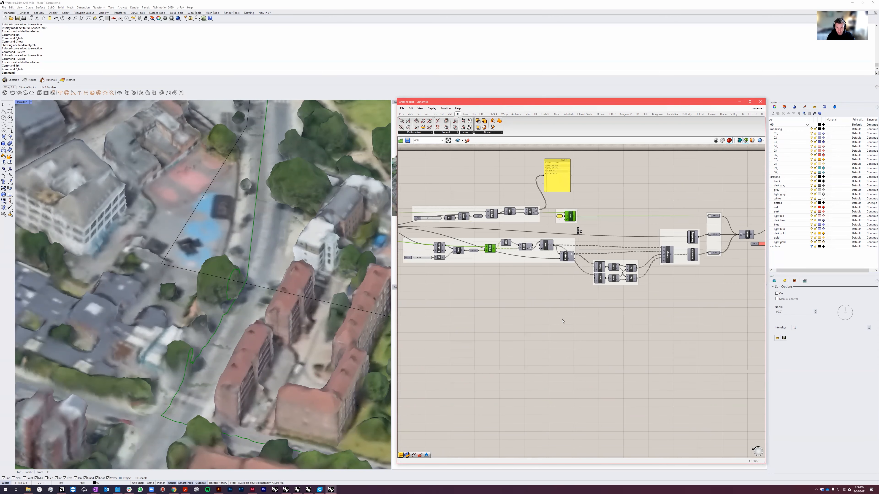
Step: Select the lower branch's MMX, Length and Sort components in turn and examine which intersection curves each one previews
click(510, 250)
scroll(510, 249, up, 5)
click(462, 251)
scroll(245, 316, down, 6)
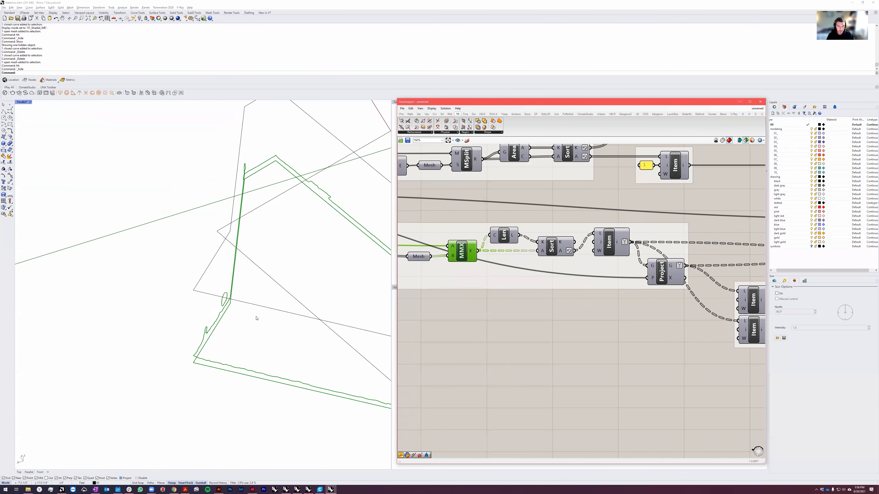
right_drag(257, 318, 325, 307)
scroll(459, 260, down, 3)
scroll(459, 260, up, 2)
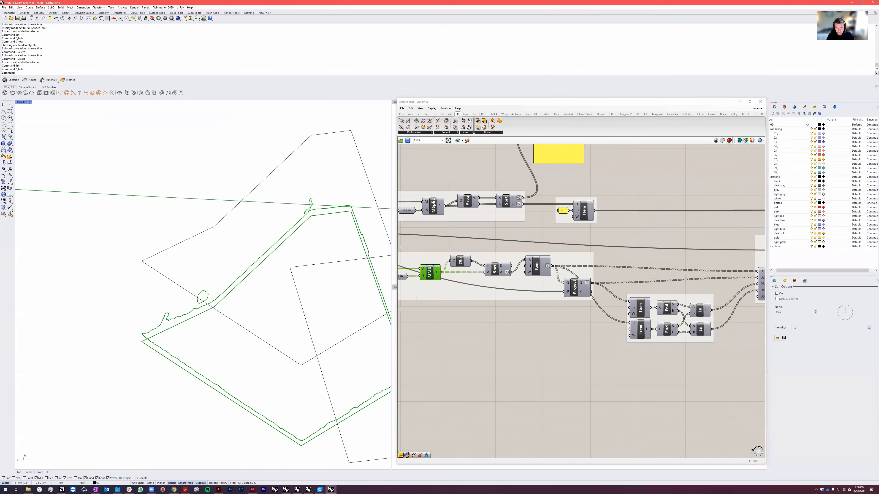
click(461, 261)
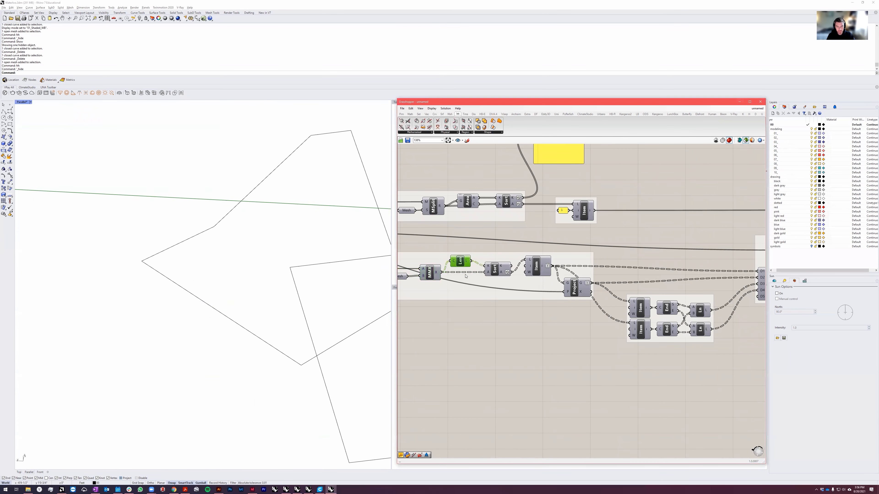
click(500, 268)
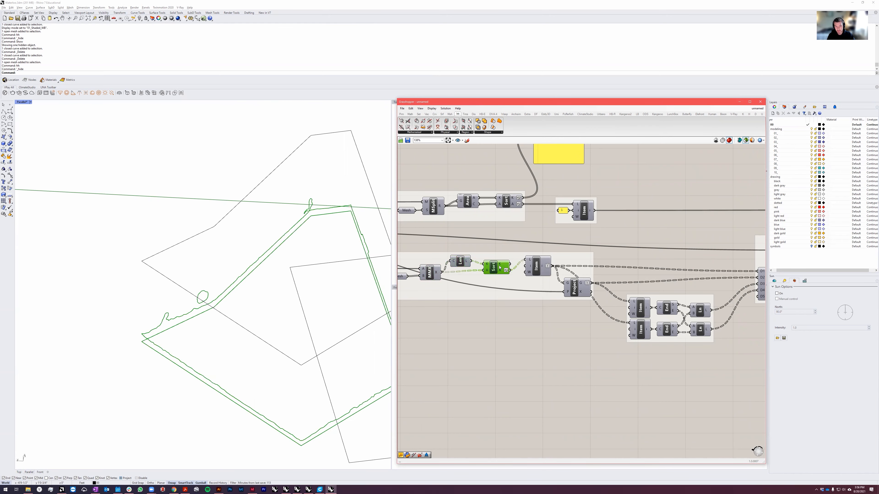
scroll(507, 262, up, 2)
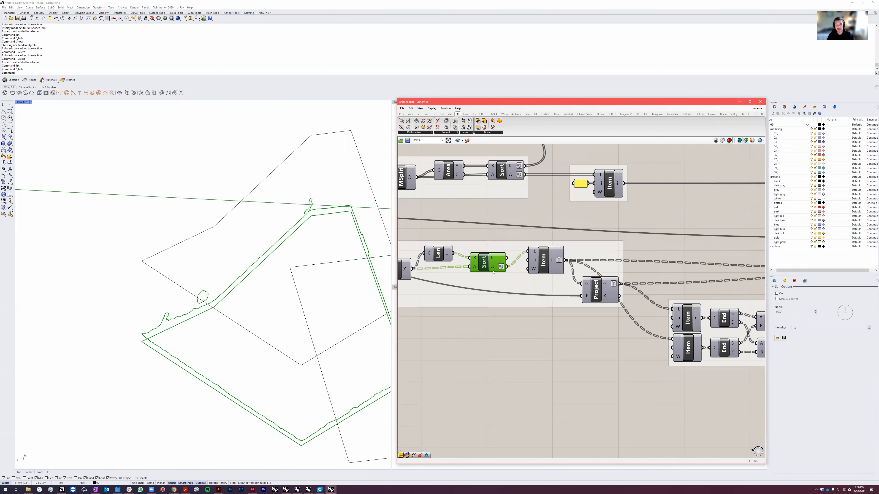
scroll(500, 266, down, 2)
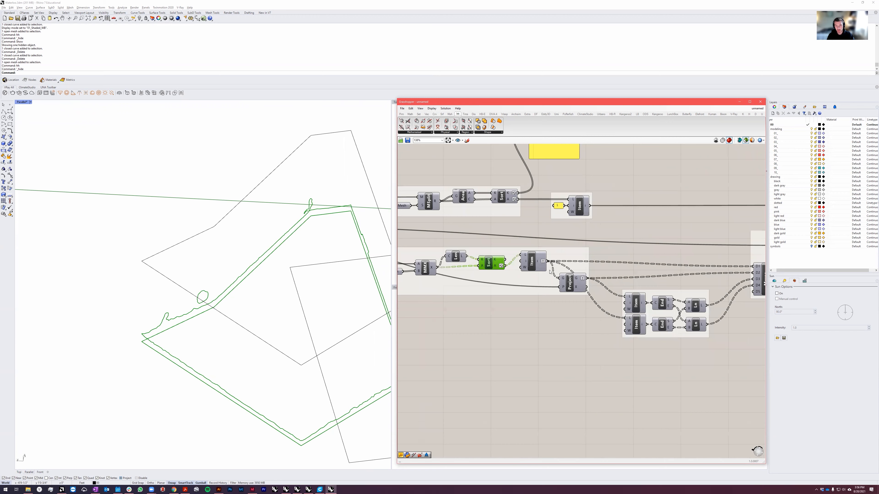
Step: Select the List Item after the lower Sort and examine the picked intersection curves in the viewport
click(532, 262)
right_drag(184, 299, 272, 298)
scroll(665, 296, up, 2)
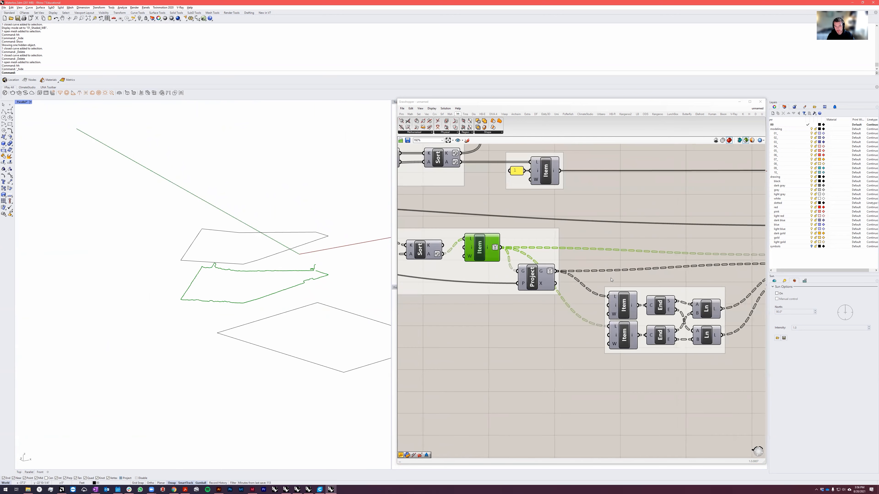
mouse_move(252, 353)
right_down()
mouse_move(290, 359)
mouse_move(263, 347)
right_up()
scroll(275, 232, up, 11)
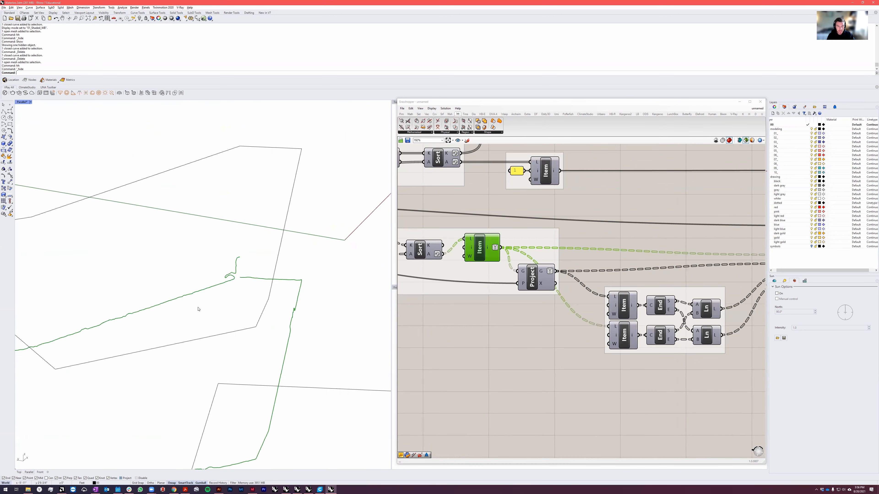
scroll(590, 248, down, 3)
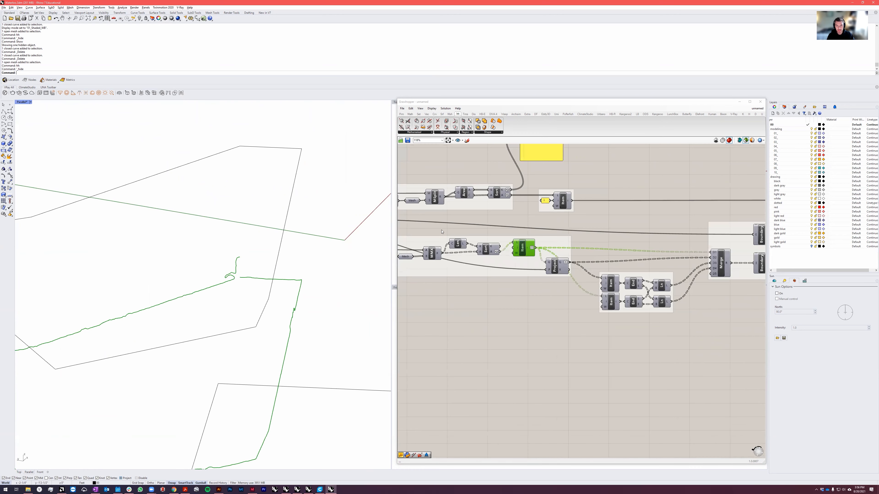
Step: Add the upper branch's List Item to the preview and examine how the picked curves follow the cut site mesh's edge
click(562, 201)
right_drag(288, 267, 189, 408)
scroll(189, 413, up, 12)
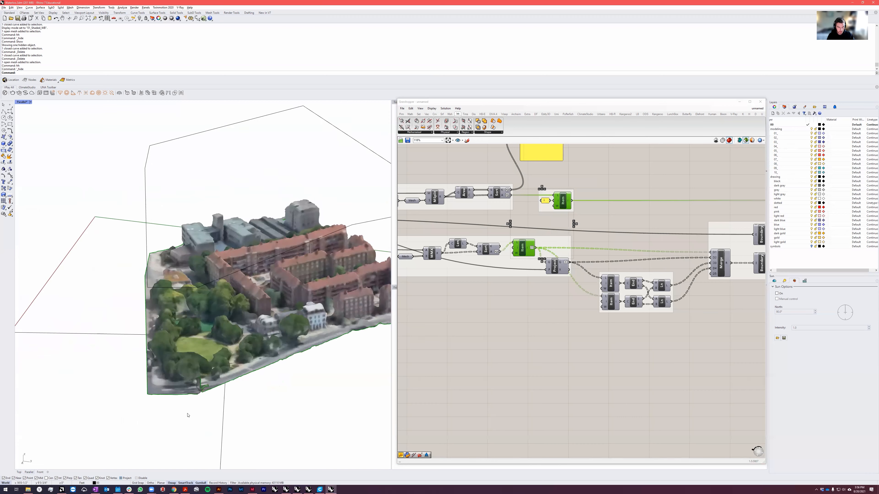
scroll(212, 379, down, 5)
scroll(197, 374, up, 10)
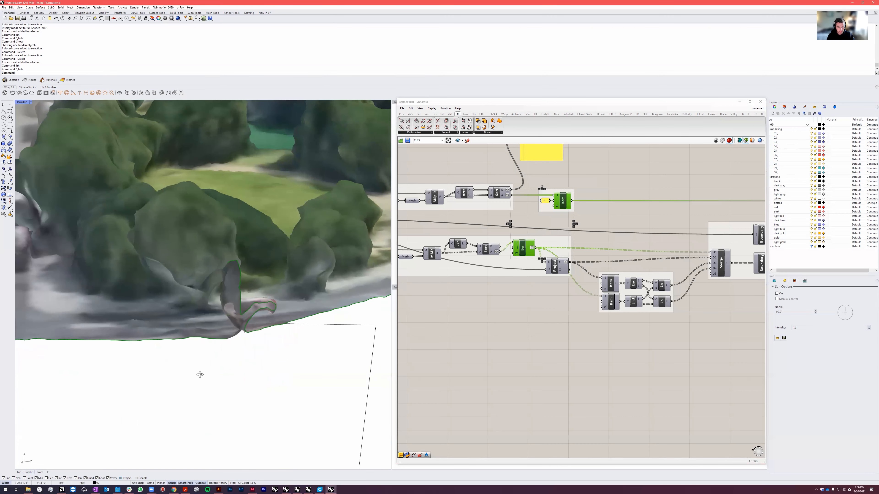
scroll(252, 329, down, 7)
right_drag(252, 329, 216, 362)
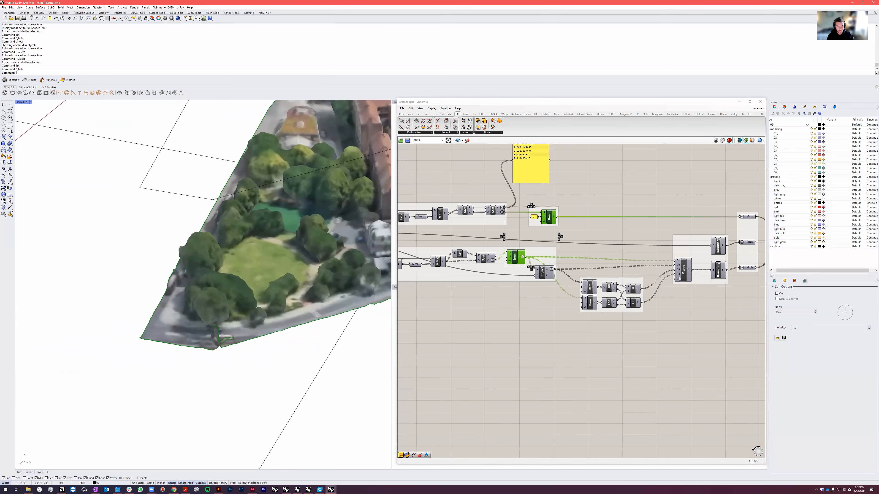
Step: Add the upstream component holding the base site outline to the preview and trace its wires to the Project component
scroll(685, 281, down, 6)
scroll(561, 277, up, 5)
click(536, 252)
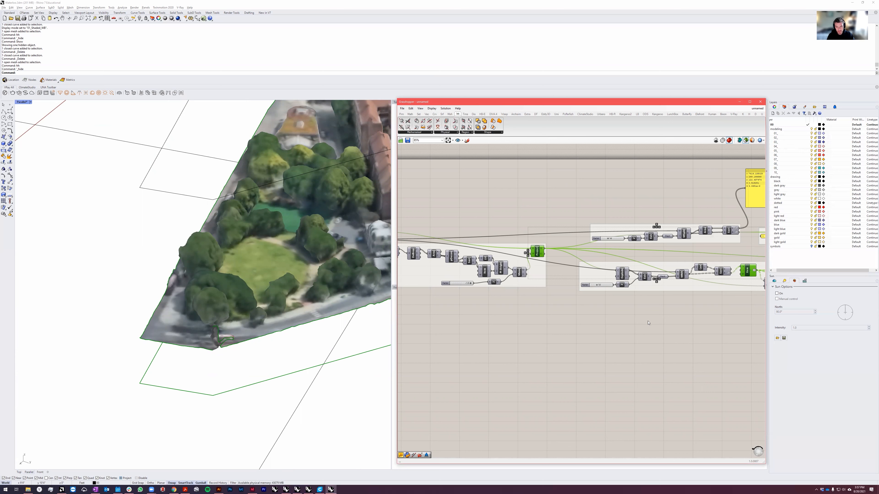
right_drag(668, 333, 500, 317)
scroll(606, 331, up, 1)
right_drag(599, 339, 512, 347)
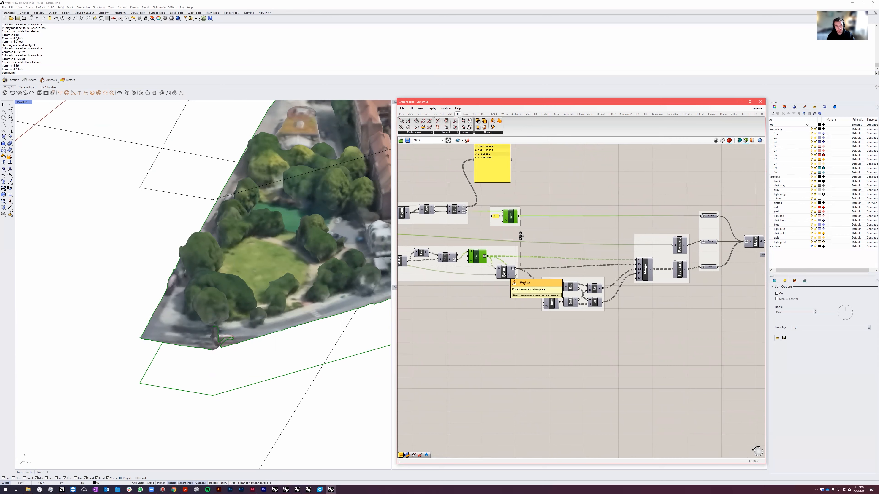
Step: Select only the Project component and examine the flattened site curves
click(504, 274)
click(506, 363)
click(503, 275)
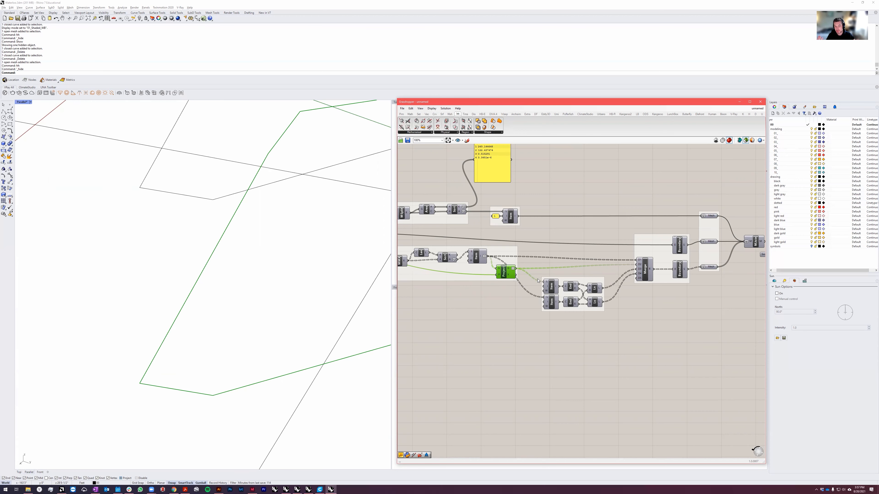
scroll(644, 309, down, 6)
scroll(526, 307, up, 5)
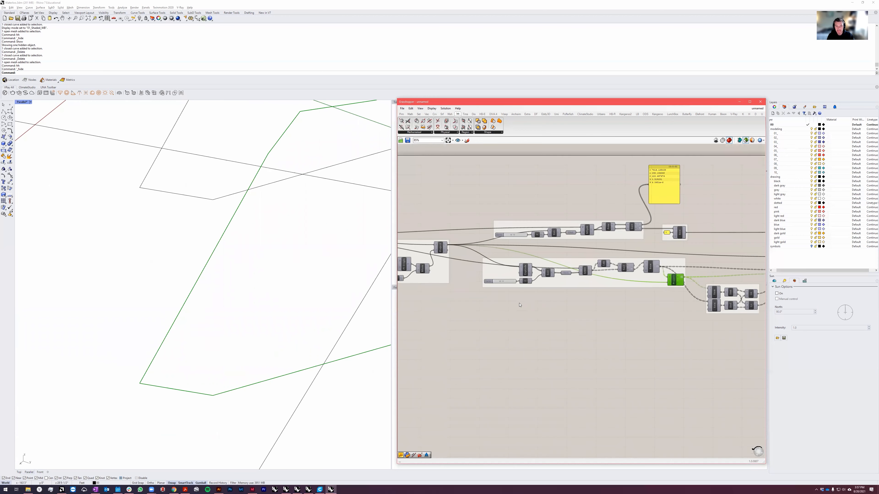
Step: Examine the base site outline and its corner points, following the lower branch onward to the Merge and Boundary components
click(440, 250)
click(523, 270)
right_drag(637, 381, 500, 385)
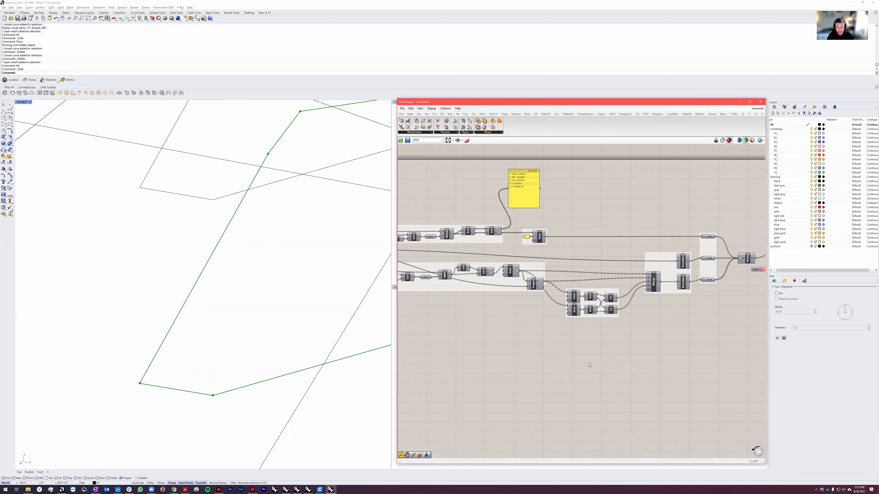
right_drag(639, 360, 623, 364)
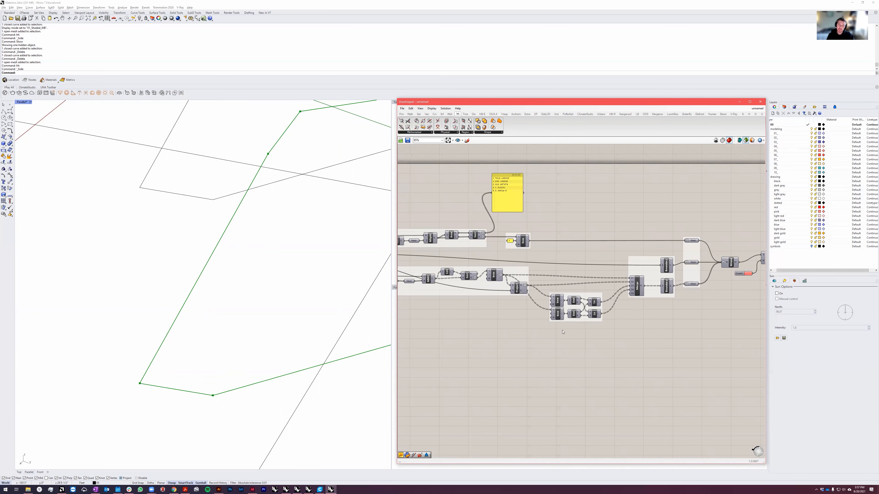
scroll(544, 294, up, 1)
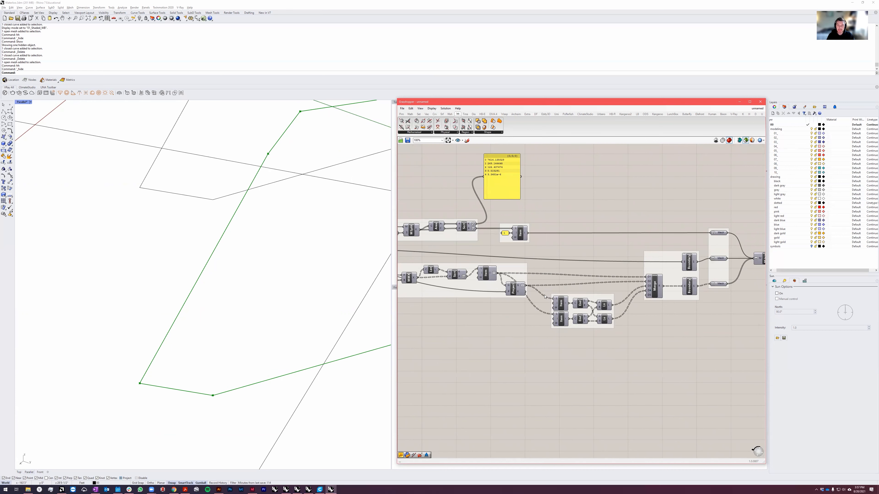
Step: Move the Project component lower, beneath the lower branch's List Item
click(516, 293)
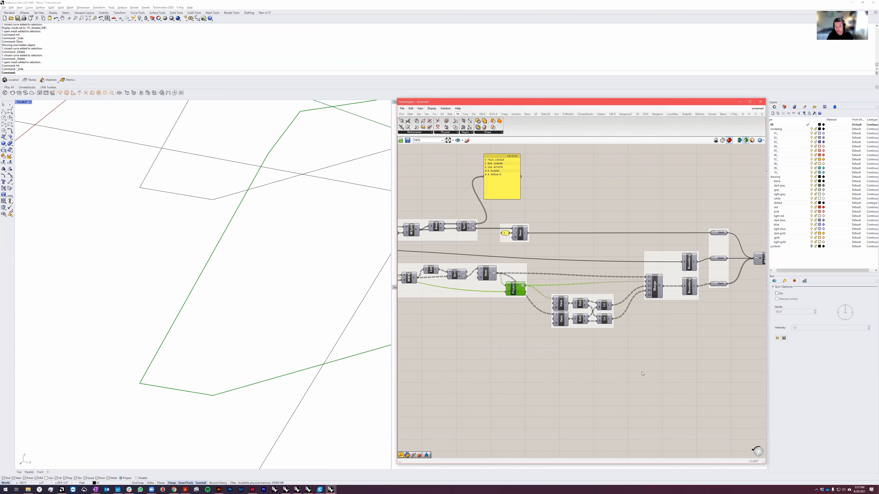
scroll(583, 298, up, 3)
drag(487, 291, 478, 307)
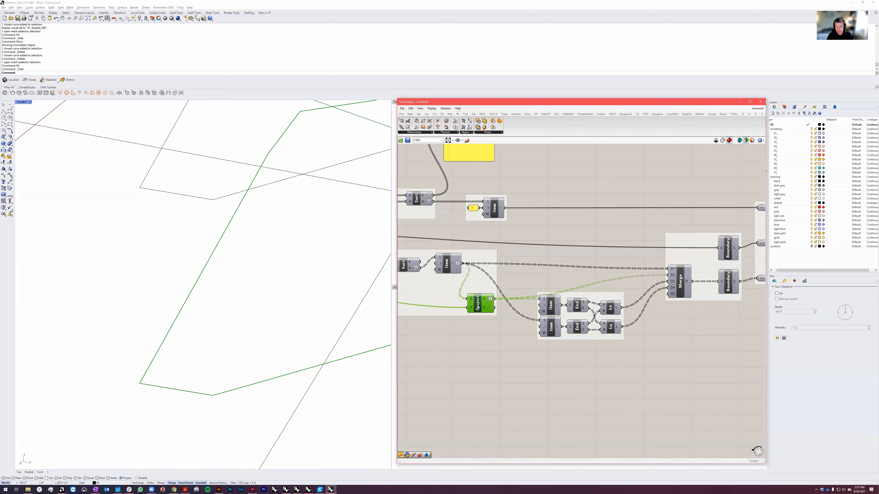
Step: Compare the List Item's mesh edge curves with the Project component's flat curves, previewing both together from the side
click(452, 269)
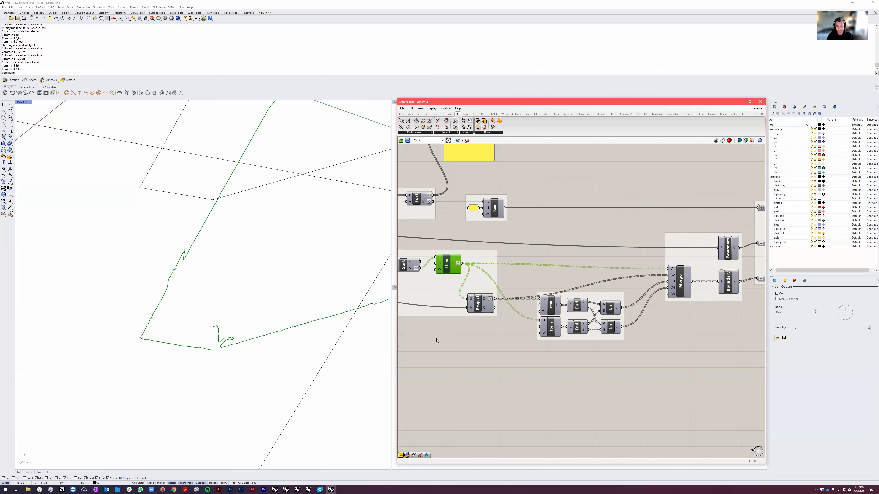
click(479, 306)
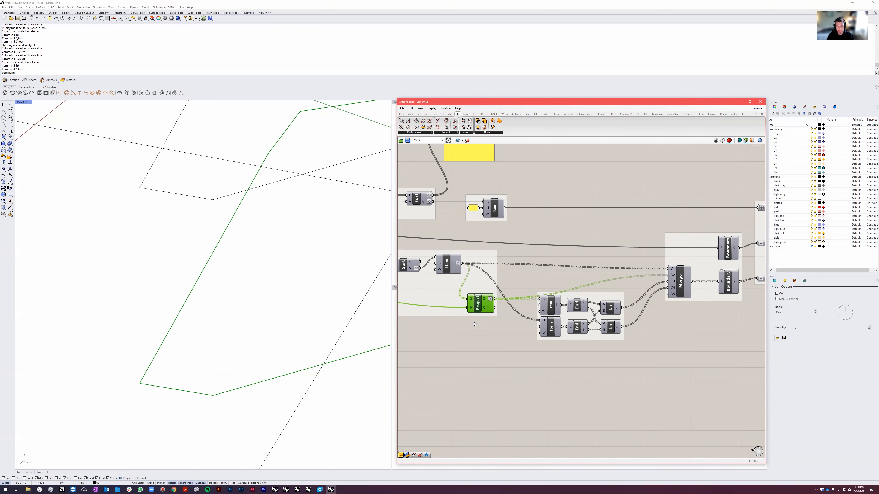
shift+click(453, 272)
right_drag(224, 422, 343, 281)
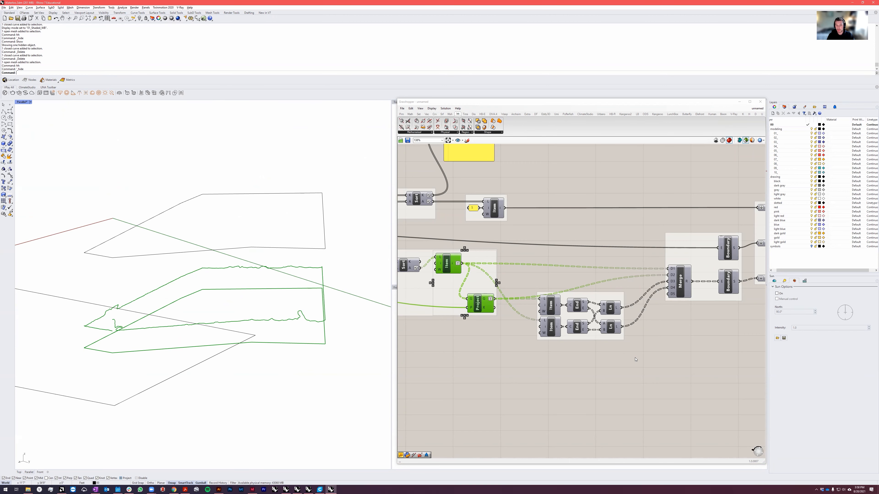
Step: Add an empty panel on the canvas below the lower branch's Sort and List Item components
scroll(687, 309, down, 3)
scroll(537, 295, up, 5)
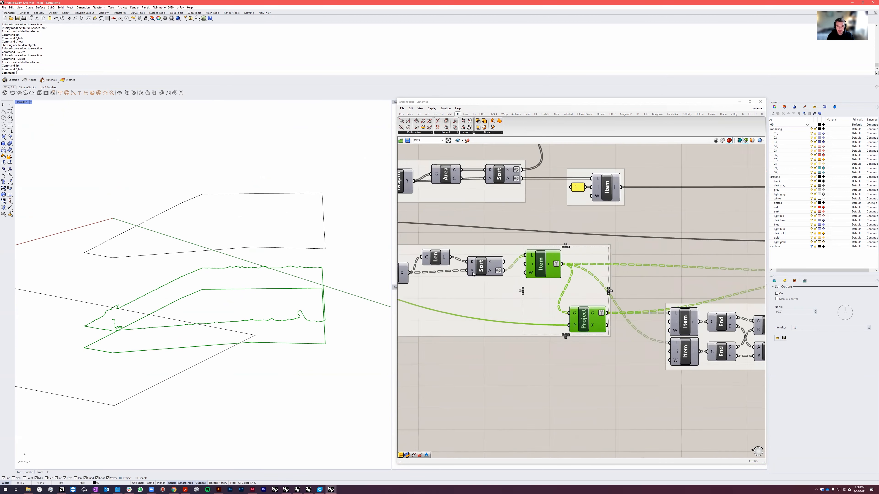
scroll(431, 244, down, 1)
scroll(460, 280, up, 1)
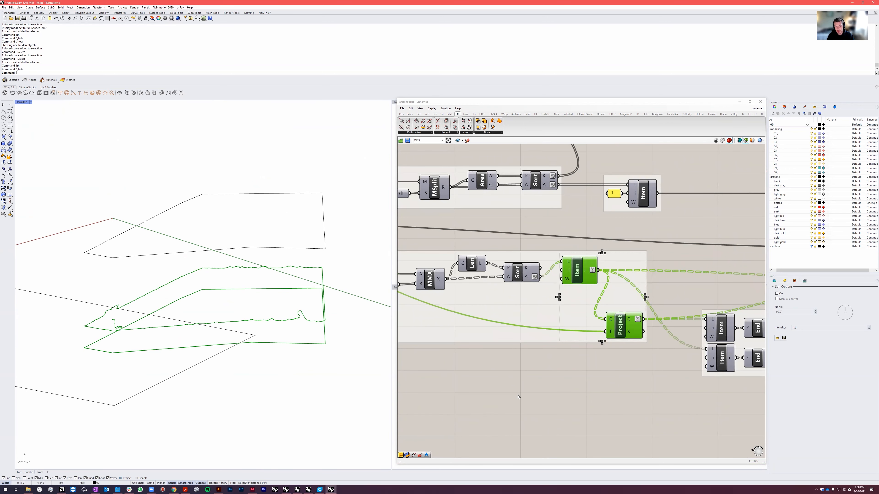
double_click(518, 383)
key(Return)
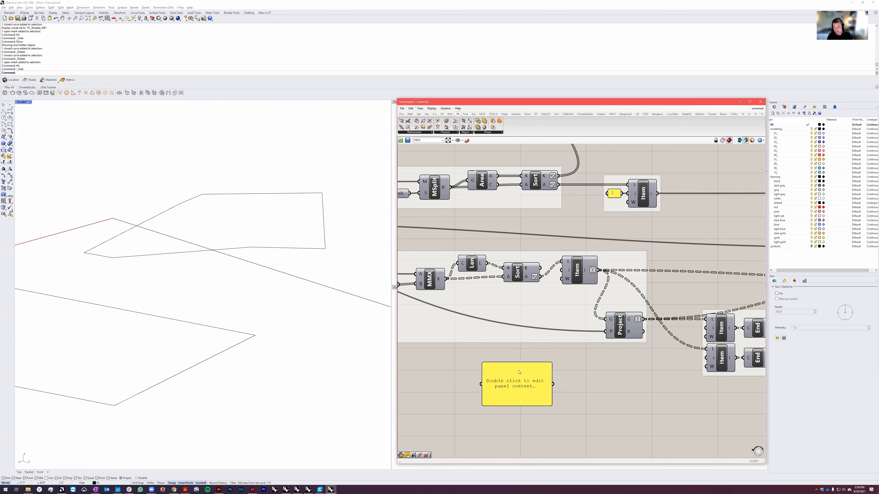
scroll(553, 360, down, 2)
scroll(552, 360, up, 1)
drag(553, 359, 568, 367)
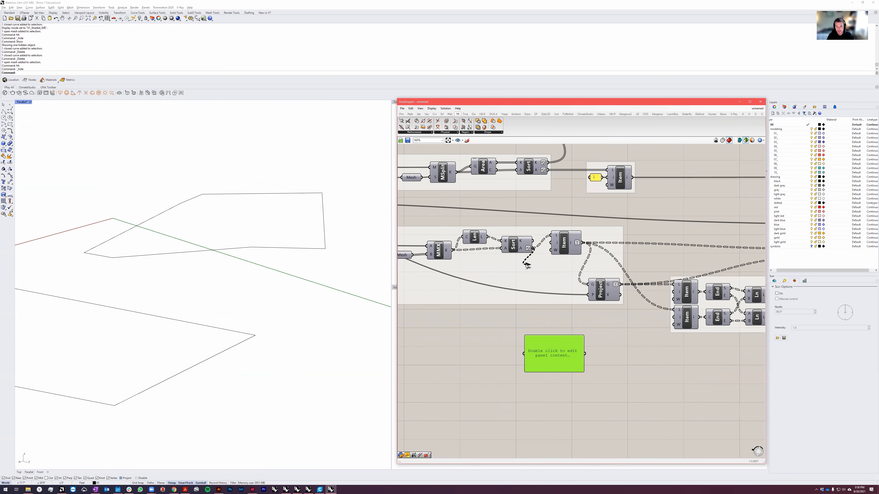
Step: Show the lower Sort's K output in the panel, made taller, and reverse that output's list order
drag(533, 240, 524, 354)
scroll(487, 188, down, 2)
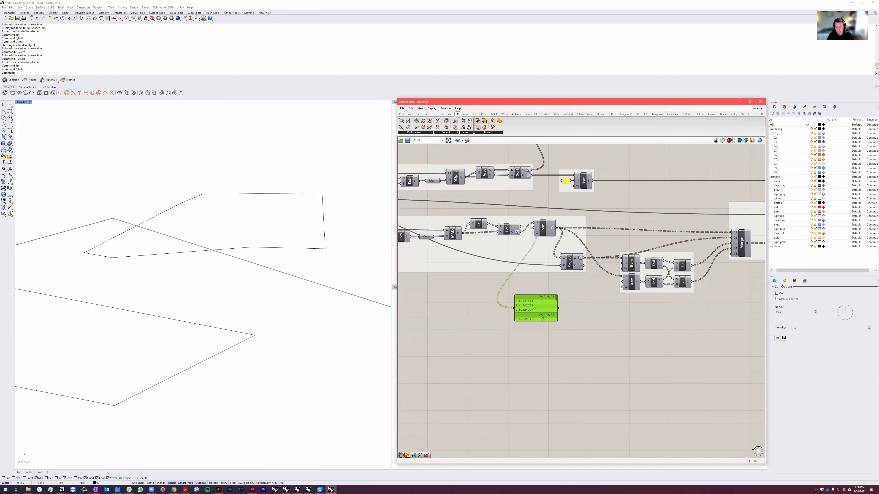
drag(543, 322, 541, 408)
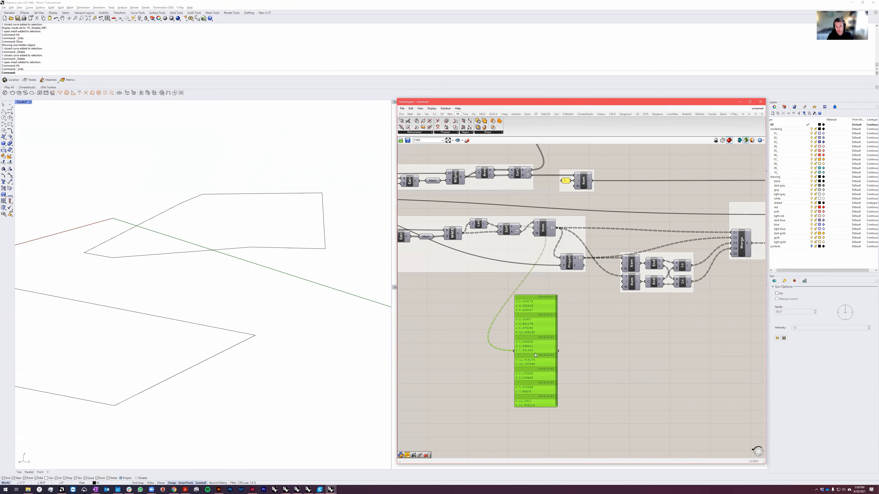
right_click(511, 228)
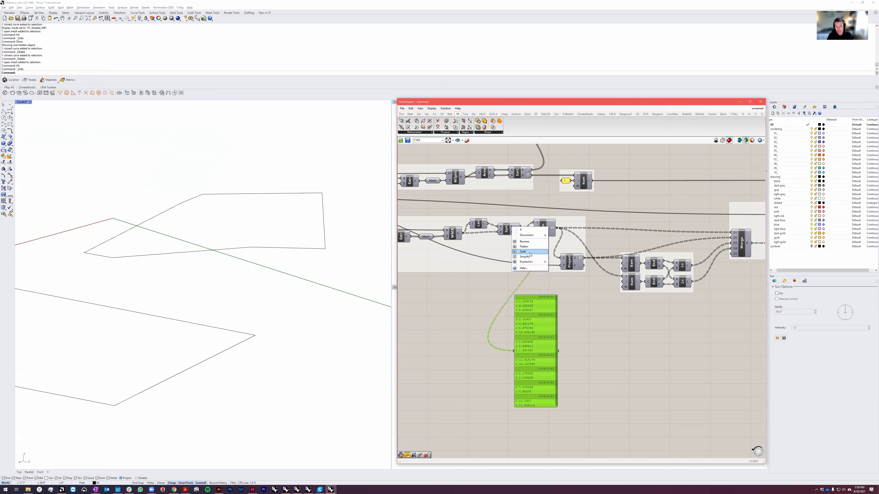
click(530, 243)
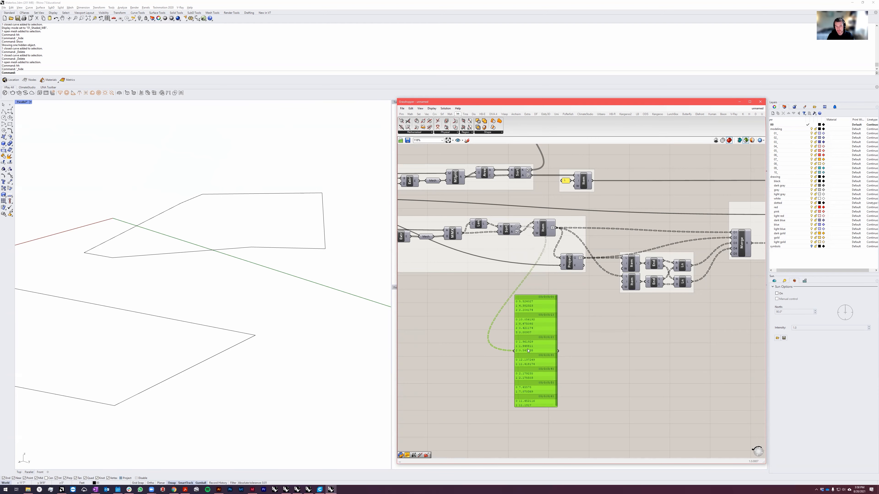
Step: Feed the MMX component's intersection curves into the panel instead and move the panel up closer to the lower branch
scroll(500, 264, up, 2)
click(495, 266)
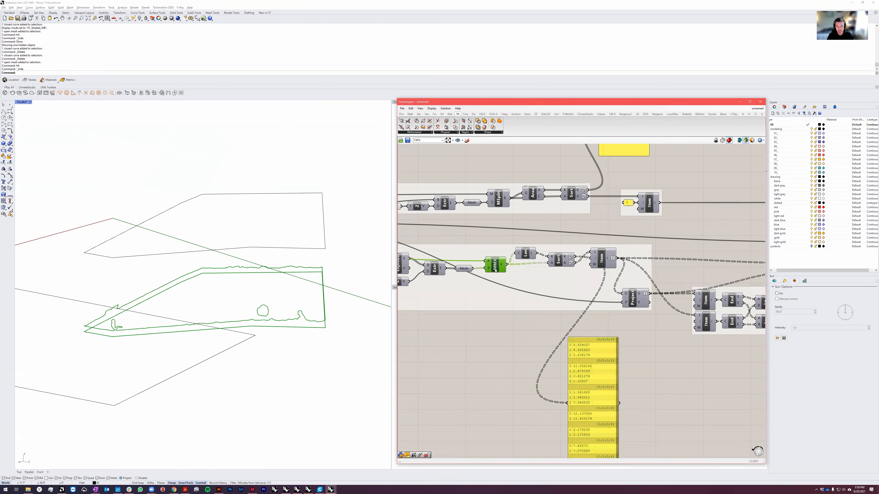
drag(507, 266, 567, 403)
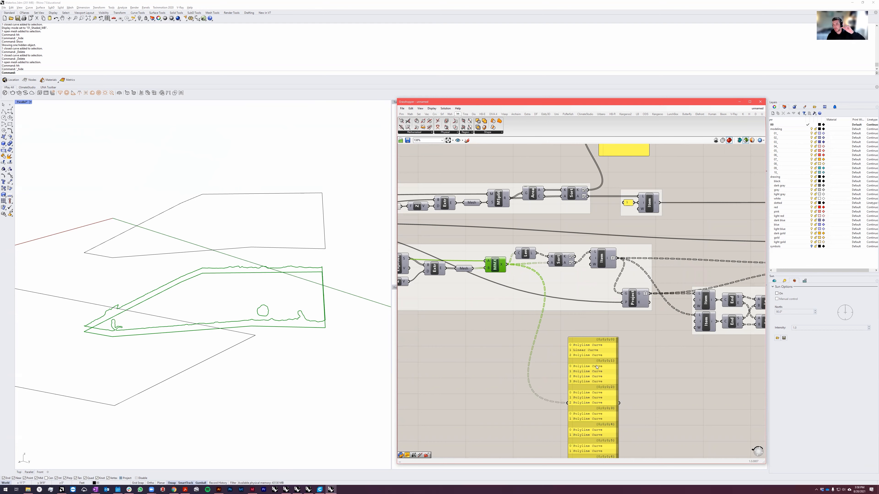
drag(595, 424, 596, 400)
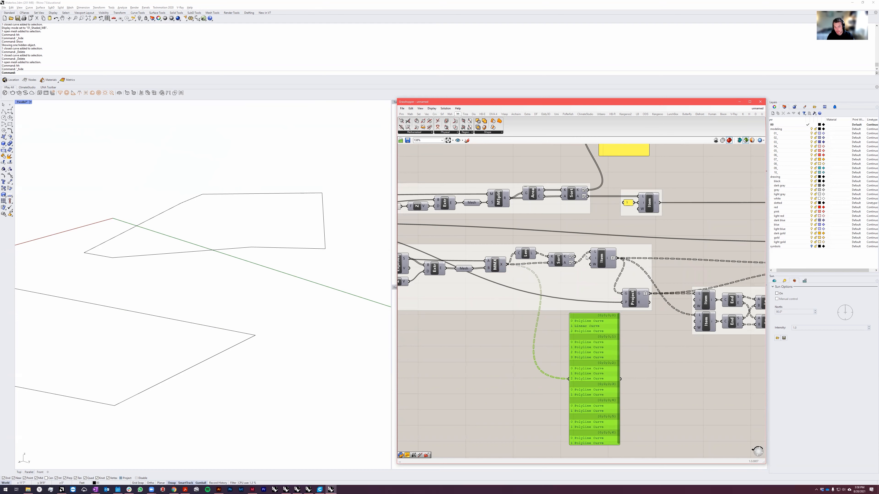
Step: Feed the lower Sort's sorted curve lengths into the panel to read them, and delete the panel
drag(576, 257, 582, 405)
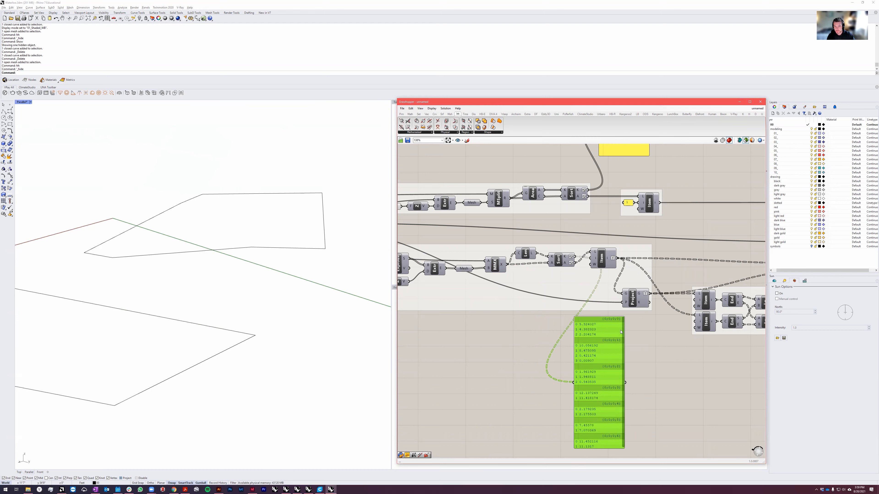
right_drag(642, 377, 554, 344)
drag(509, 347, 542, 360)
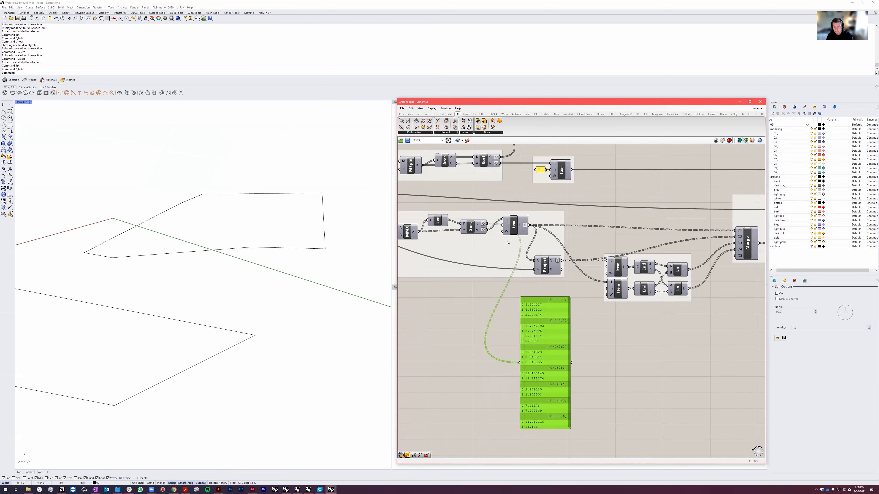
key(Delete)
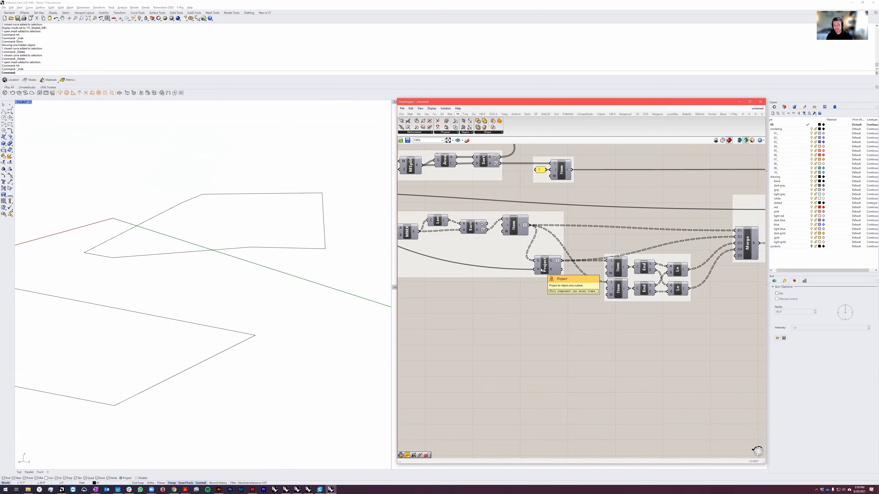
Step: Preview the Project component's flat curves together with the List Item's mesh edge curves in the viewport
click(541, 270)
right_drag(196, 320, 256, 367)
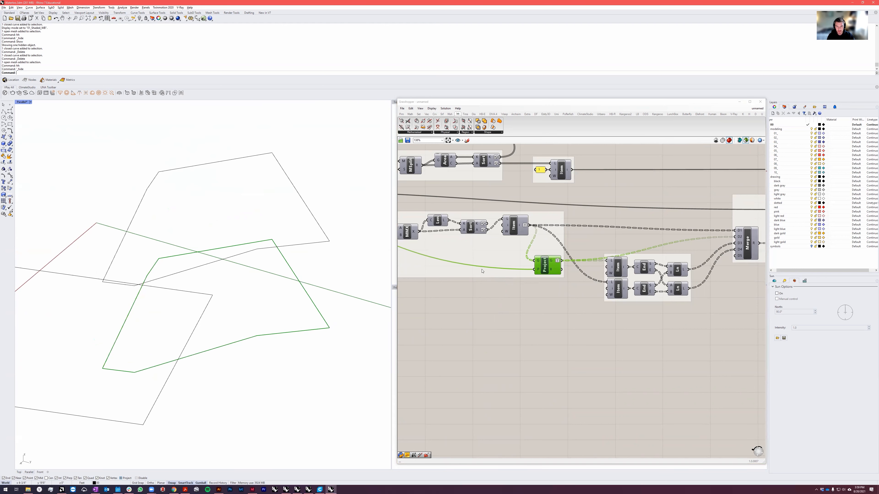
shift+click(517, 225)
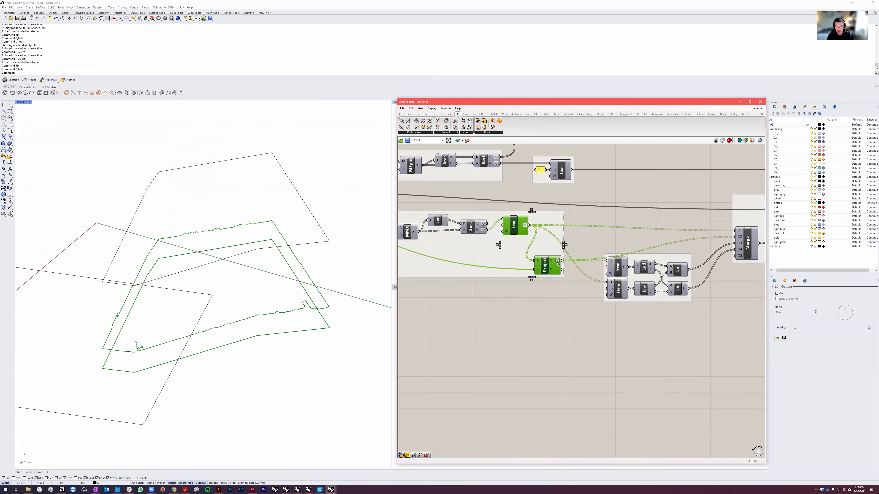
mouse_move(552, 263)
scroll(696, 374, up, 2)
drag(513, 262, 512, 245)
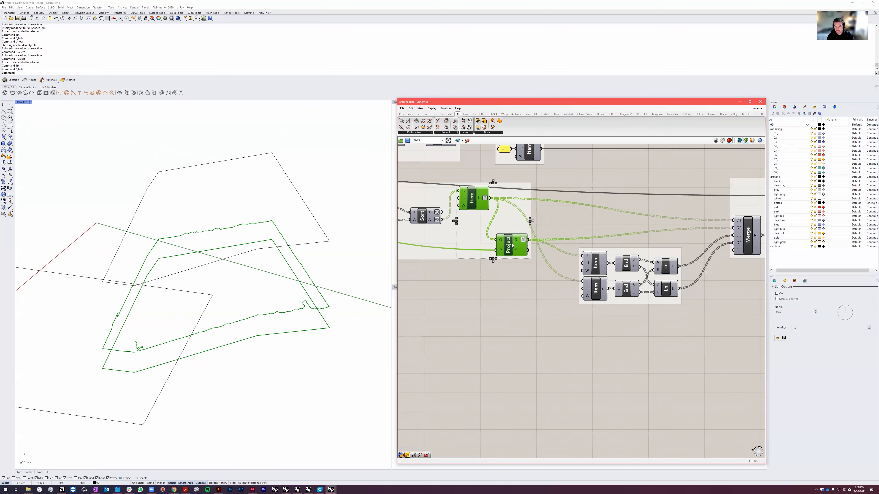
scroll(486, 304, up, 3)
scroll(685, 292, down, 3)
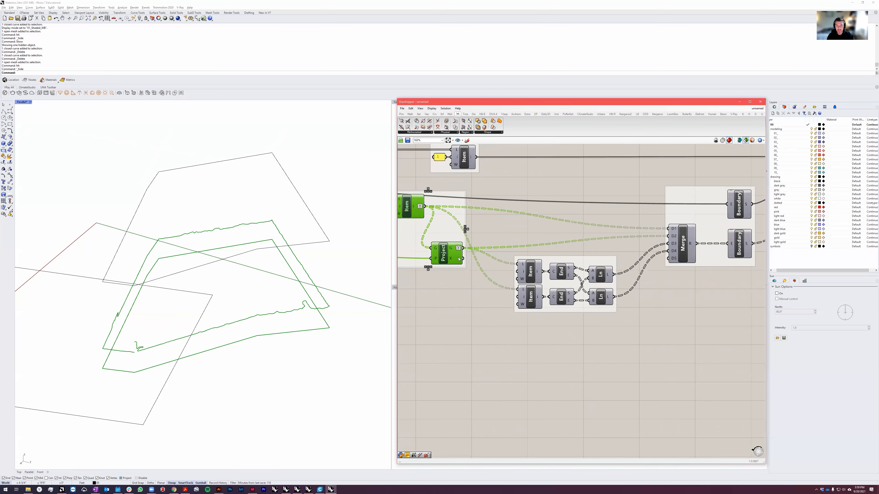
Step: Add a panel below the End Points and Line group and list the Project component's output curves in it
double_click(515, 401)
text(panel)
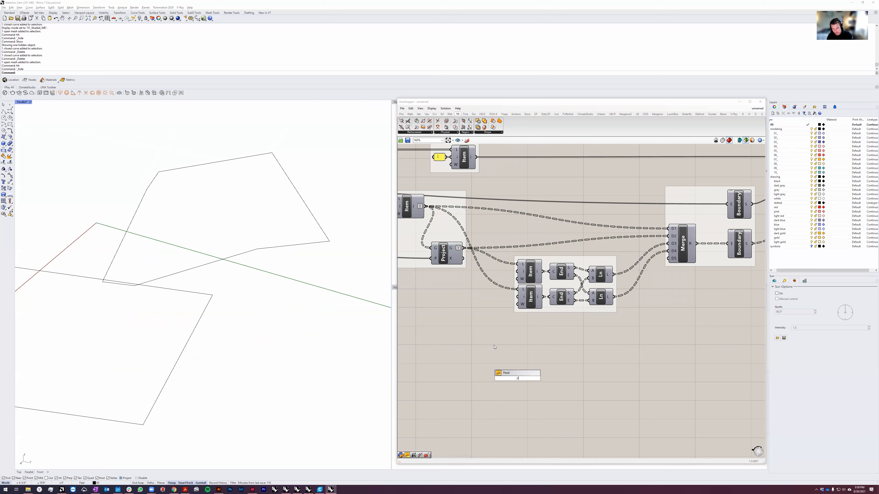
key(Return)
drag(463, 249, 594, 449)
drag(546, 398, 582, 369)
drag(525, 274, 525, 269)
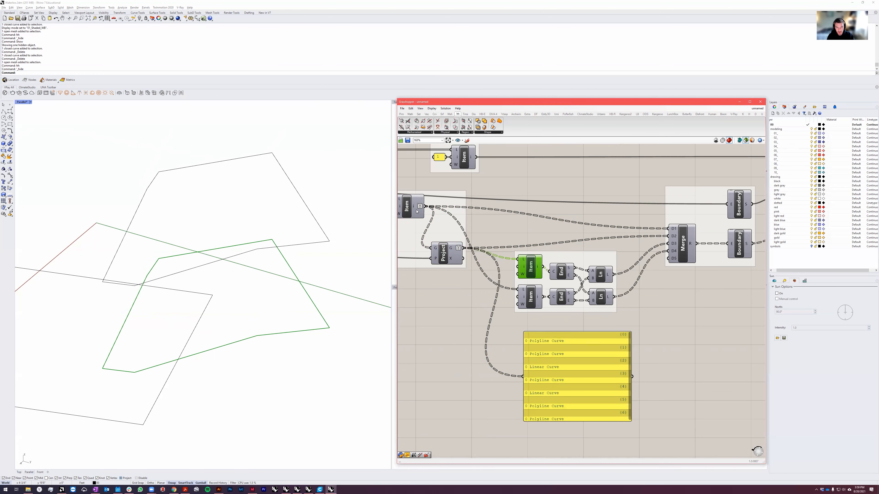
Step: Show the List Item's output curves in the panel for comparison, and reconnect the Project component's output to it
drag(429, 221, 522, 377)
scroll(653, 362, down, 1)
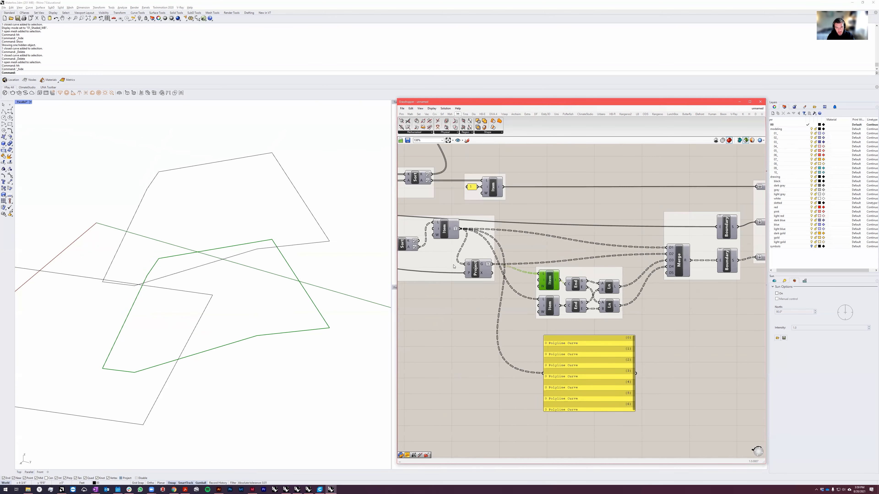
scroll(485, 270, up, 2)
shift+drag(501, 266, 561, 404)
Step: Try bypassing the two List Items by wiring the curves straight into the End Points components and deleting both List Items
scroll(408, 300, down, 2)
scroll(577, 300, up, 1)
scroll(661, 323, down, 1)
scroll(545, 291, up, 2)
mouse_move(545, 294)
mouse_down()
mouse_move(540, 284)
mouse_move(542, 294)
mouse_up()
drag(464, 271, 567, 300)
drag(464, 271, 566, 329)
click(543, 329)
key(Delete)
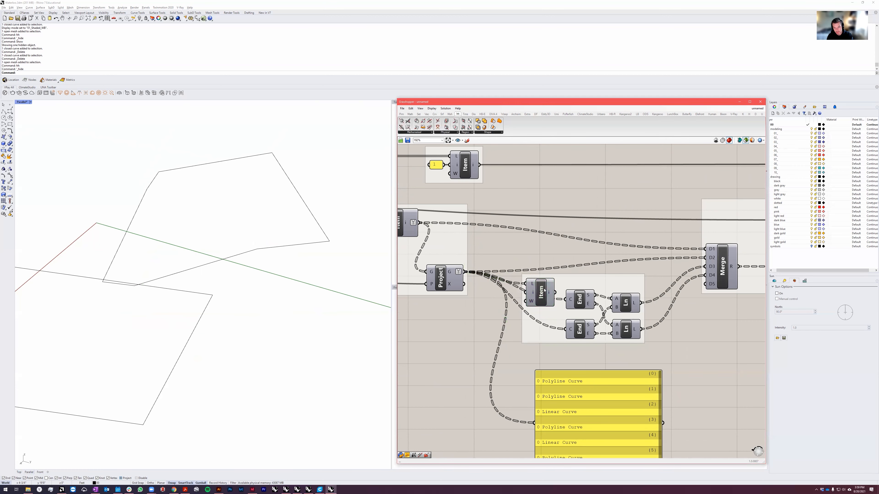
click(544, 290)
key(Delete)
scroll(527, 298, down, 5)
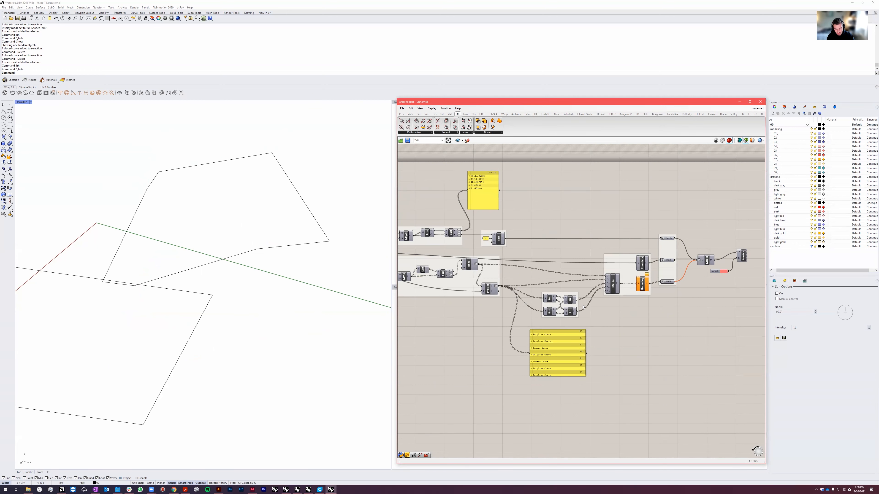
Step: Undo the deletion and rewiring of the two List Items before the End Points components
key(ctrl+z)
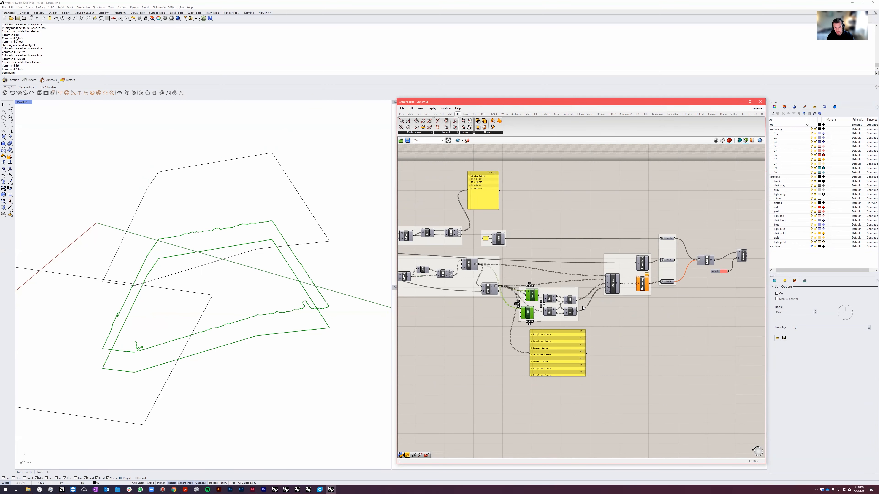
key(ctrl+z)
key(ctrl+z)
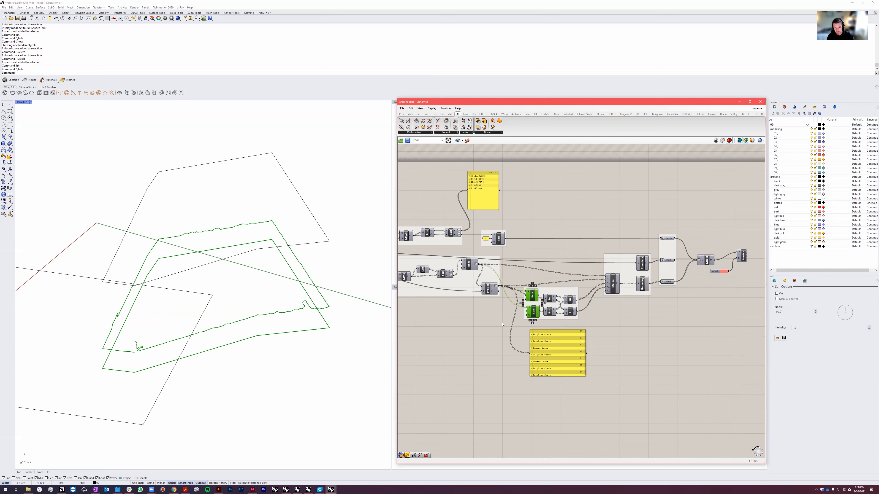
Step: Preview the Project component's curves and feed the mesh edge curves from the sorted List Item into the panel instead
scroll(502, 324, up, 4)
click(463, 383)
scroll(514, 294, down, 2)
click(481, 273)
scroll(615, 374, up, 1)
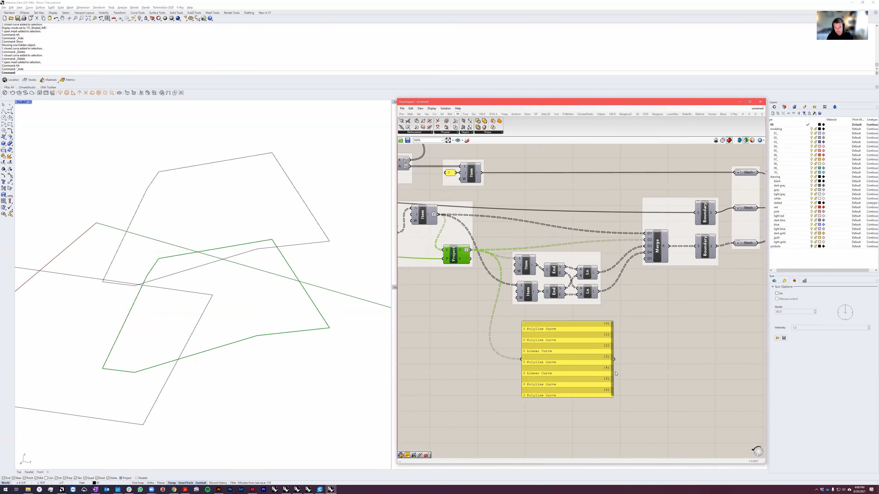
scroll(616, 373, up, 1)
right_drag(412, 189, 455, 208)
scroll(455, 208, down, 1)
drag(451, 208, 533, 352)
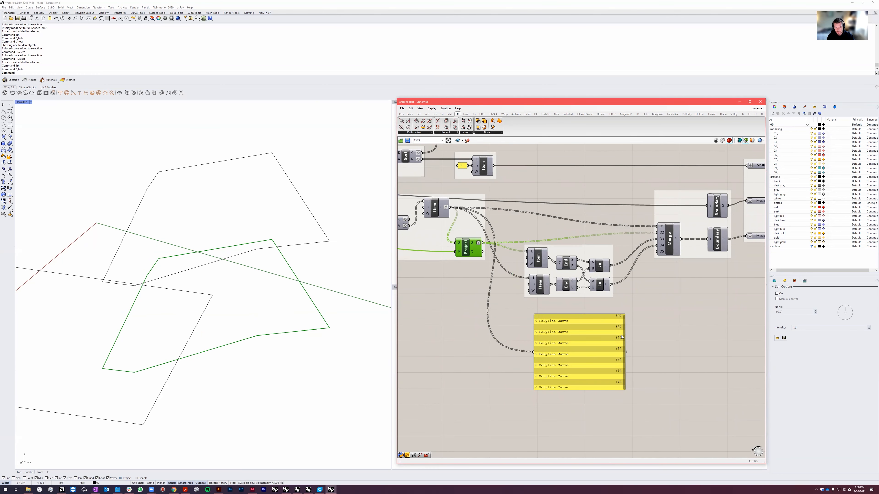
drag(623, 354, 623, 325)
scroll(633, 314, down, 2)
scroll(569, 264, up, 2)
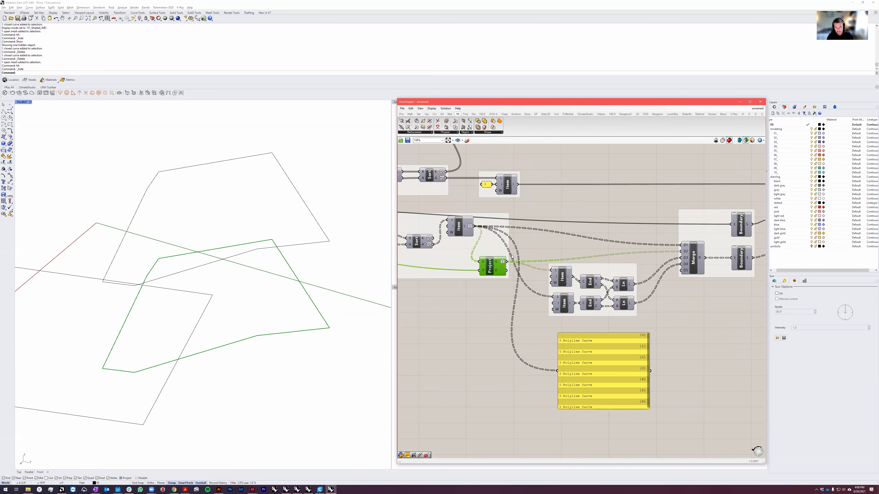
Step: Shift the Project component and the sorted List Item slightly on the canvas, and delete the panel
drag(489, 273, 478, 280)
mouse_move(458, 225)
mouse_down()
mouse_move(472, 239)
mouse_move(458, 232)
mouse_up()
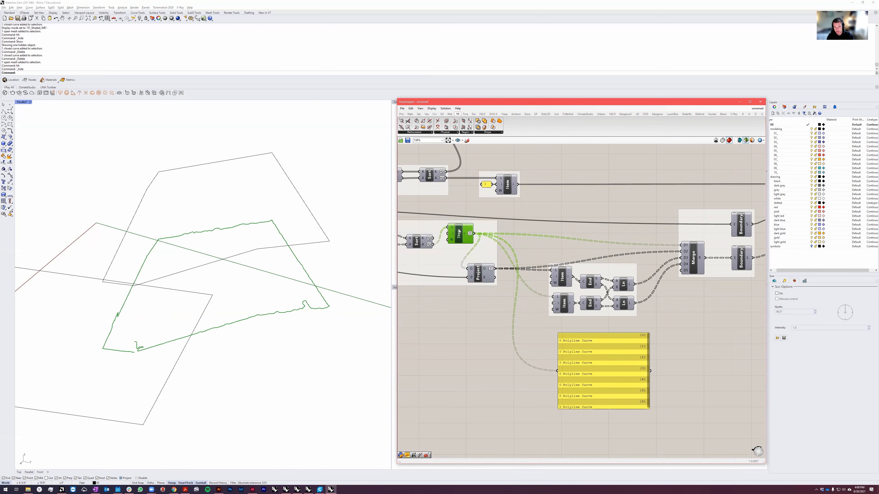
scroll(524, 250, down, 1)
scroll(617, 351, up, 1)
drag(606, 361, 576, 375)
key(Delete)
Step: Preview the upper List Item's curves and the start and end points from both End Points components
click(544, 264)
drag(544, 263, 544, 261)
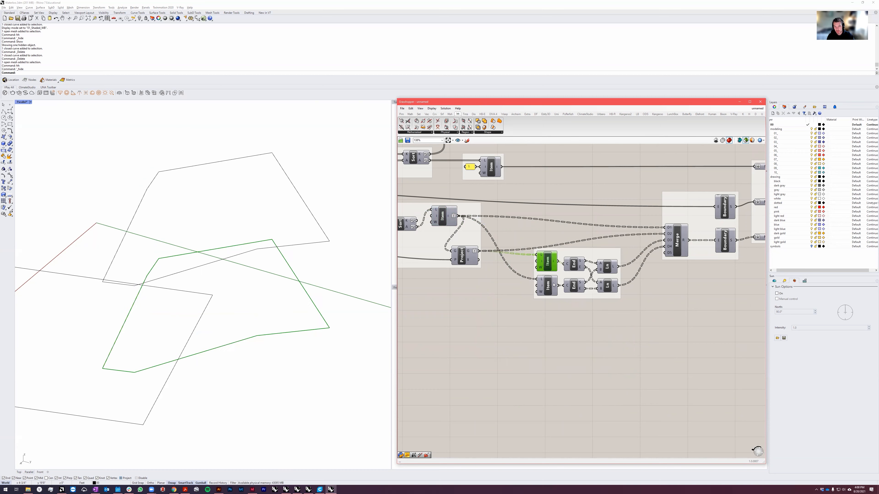
click(575, 265)
shift+click(574, 286)
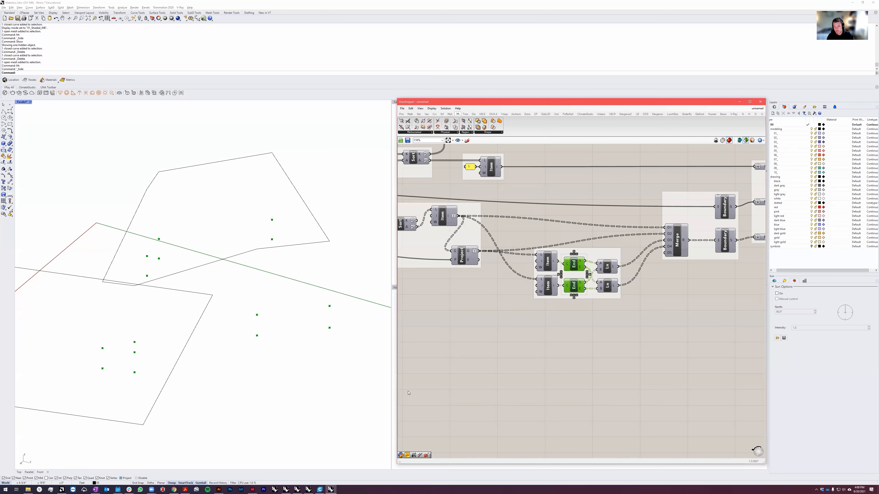
Step: Preview the vertical lines from both Line components, first together, with the lower one alone, and together again
right_drag(599, 283, 541, 304)
click(548, 287)
shift+click(548, 307)
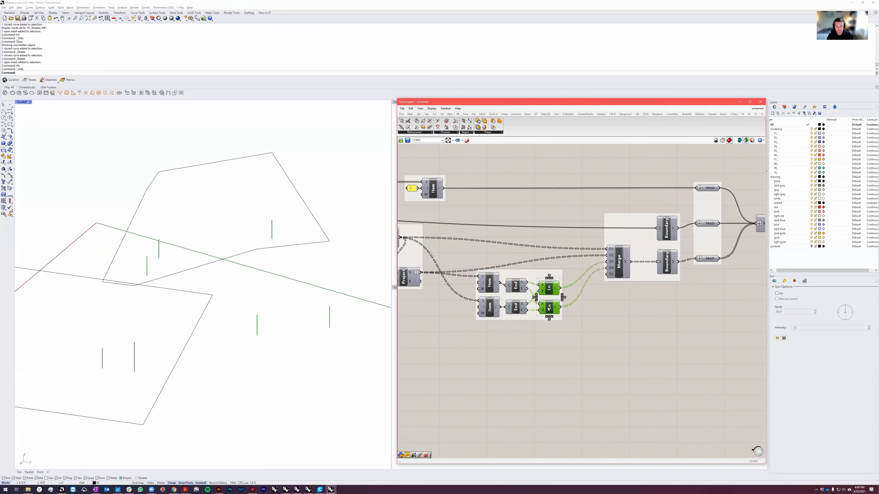
click(550, 327)
click(549, 318)
click(547, 311)
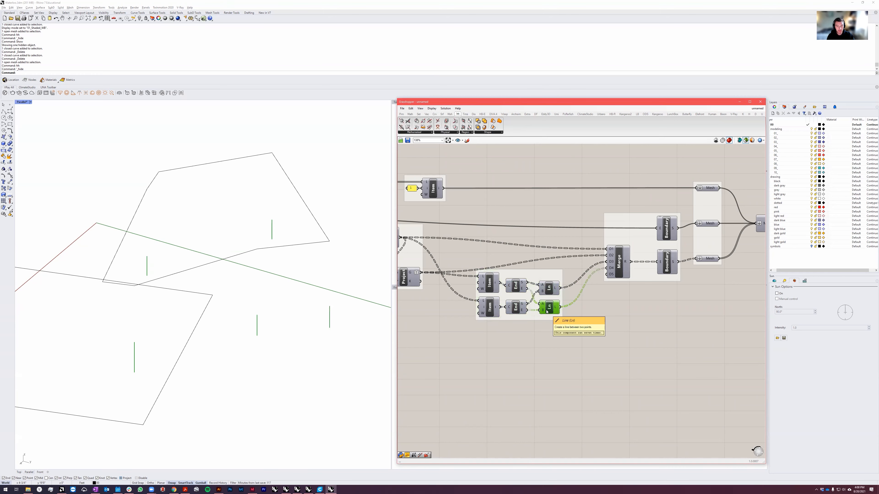
shift+click(550, 289)
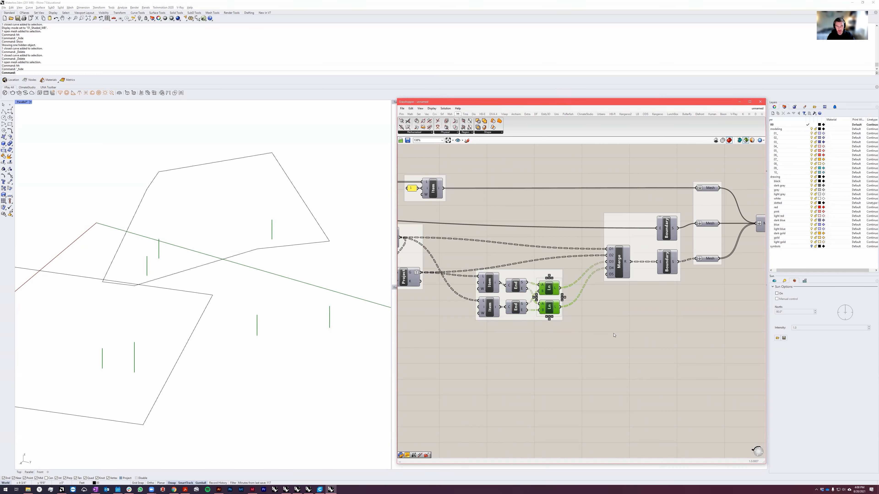
Step: Preview the Project curves, List Item edge curves and both Line components together as the outlines of the side walls
scroll(613, 335, down, 2)
scroll(465, 297, up, 1)
click(476, 304)
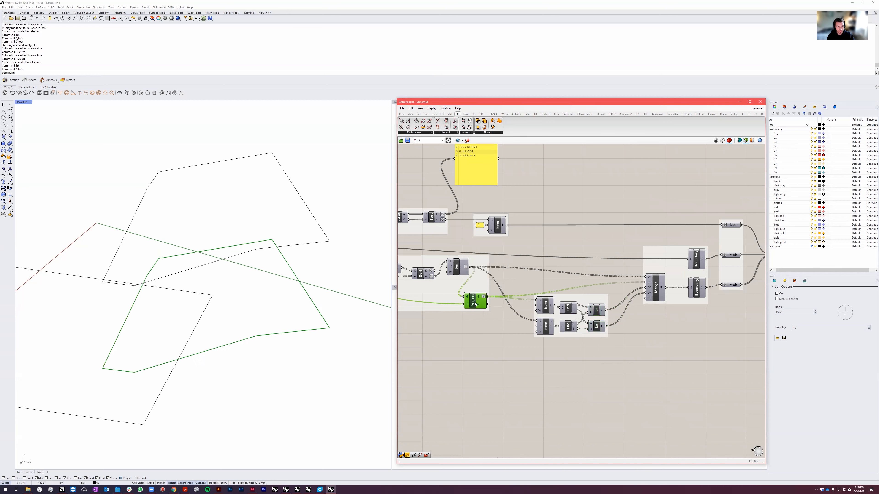
shift+click(458, 270)
shift+click(596, 310)
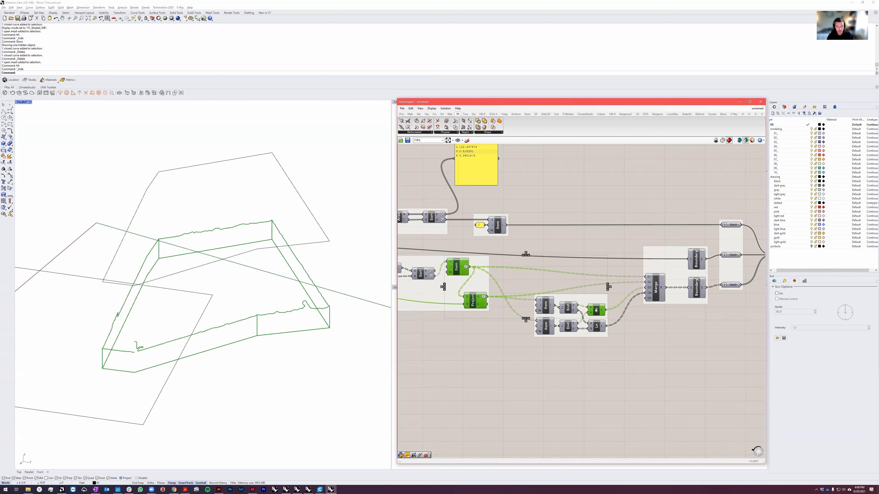
shift+click(596, 328)
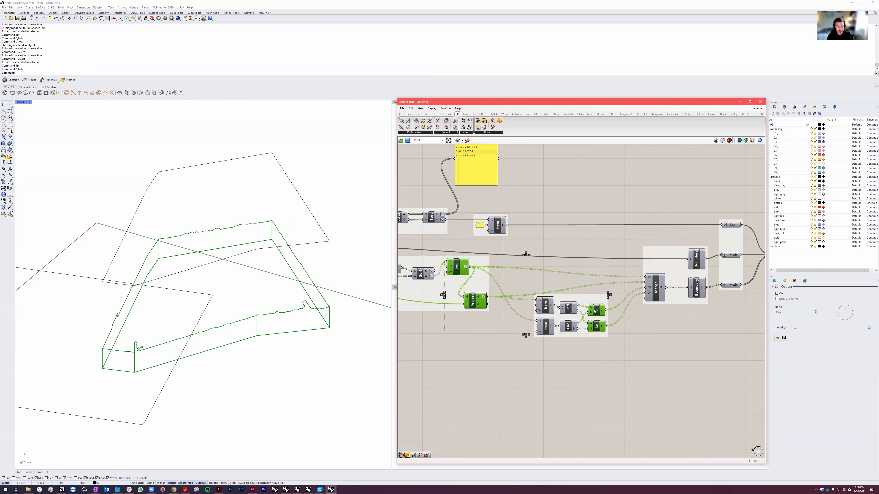
ctrl+click(594, 327)
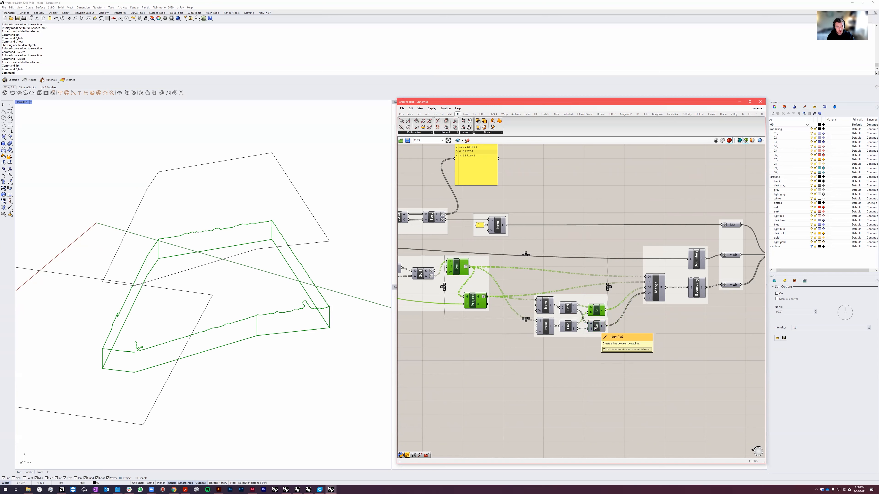
shift+click(595, 328)
Step: Preview the Merge component's combined curves and the side walls that the lower Boundary Surfaces component builds from them
scroll(637, 326, down, 1)
right_drag(666, 319, 649, 324)
scroll(650, 324, up, 1)
click(634, 294)
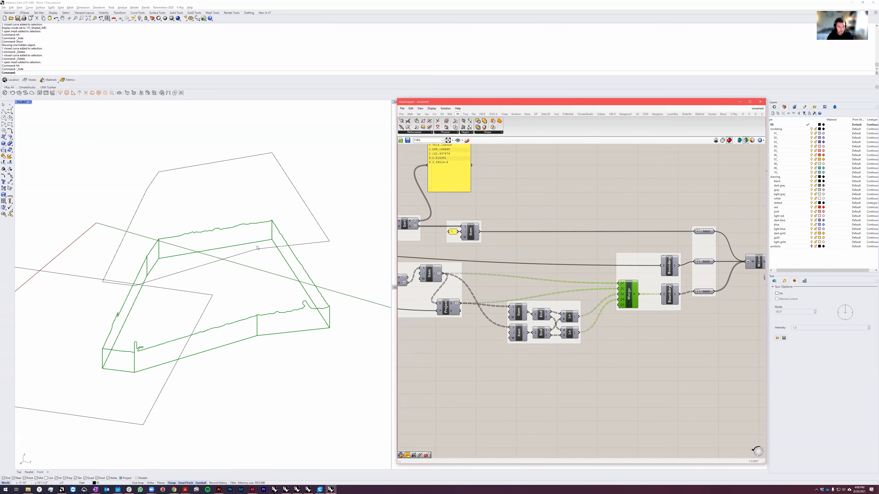
scroll(675, 293, up, 1)
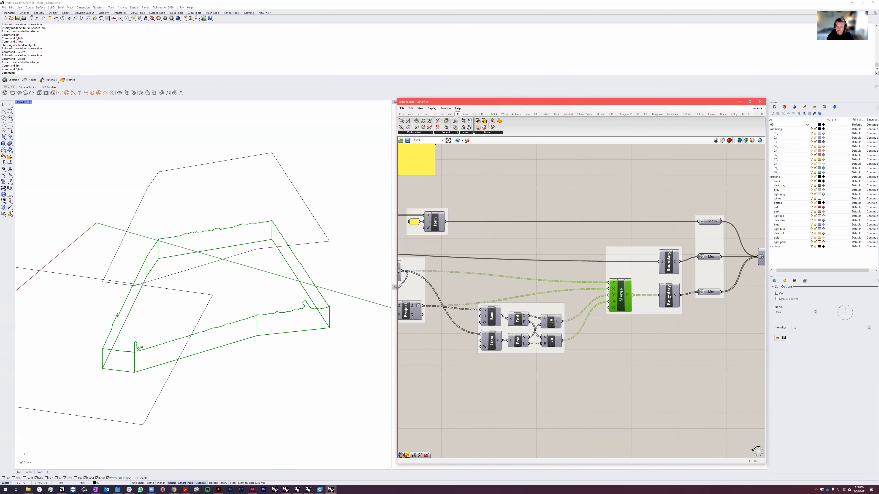
click(671, 298)
middle_click(671, 298)
mouse_move(114, 364)
right_down()
mouse_move(196, 357)
mouse_move(86, 340)
mouse_move(57, 383)
mouse_move(82, 365)
mouse_move(104, 372)
right_up()
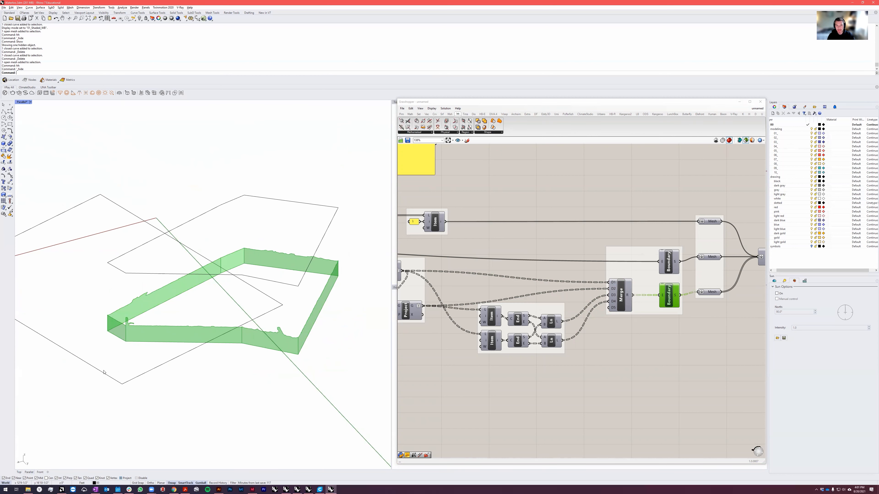
Step: Preview the List Item's cut city mesh together with both Boundary Surfaces components and inspect the block from several angles
click(432, 223)
scroll(308, 347, up, 6)
right_drag(307, 347, 184, 386)
scroll(622, 305, down, 2)
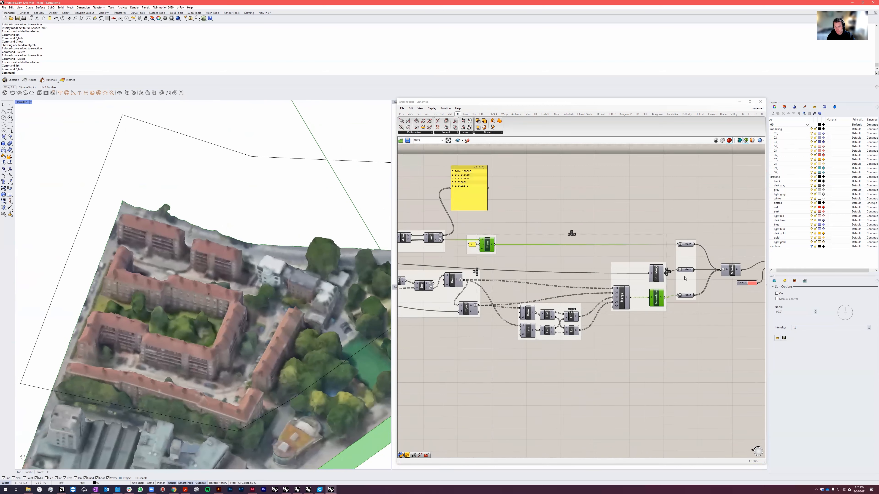
scroll(686, 277, up, 2)
shift+click(644, 273)
right_drag(230, 441, 252, 384)
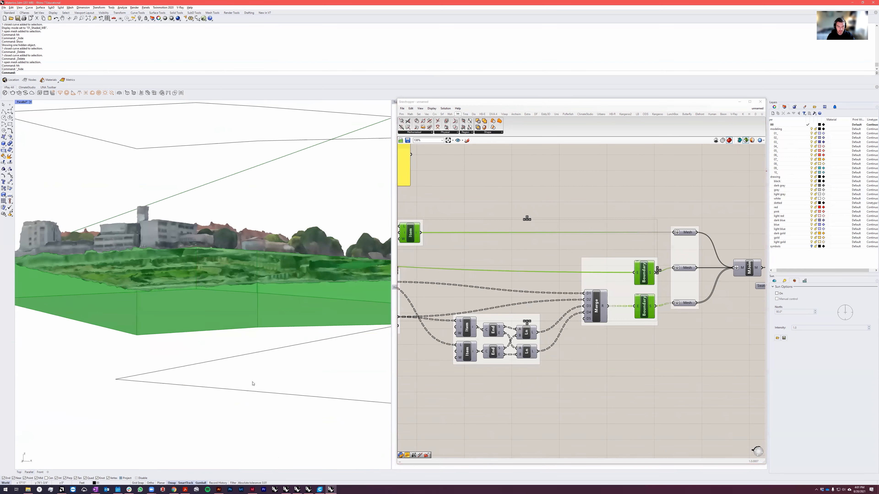
Step: Preview only the upper Boundary Surfaces component's flat base surface and orbit around it
click(644, 273)
right_drag(188, 273, 309, 351)
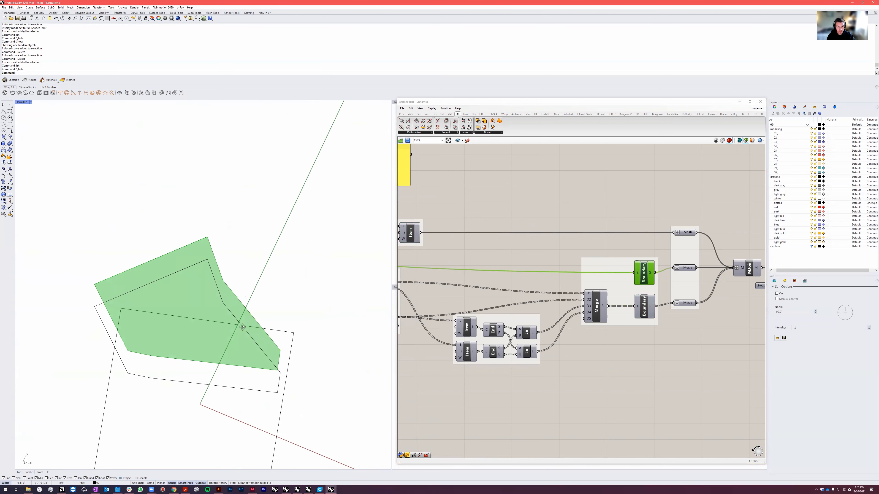
right_drag(242, 327, 294, 332)
Step: Preview both Boundary Surfaces components together with the uppermost Mesh parameter, showing the cut city mesh on its base and side walls
scroll(447, 311, down, 4)
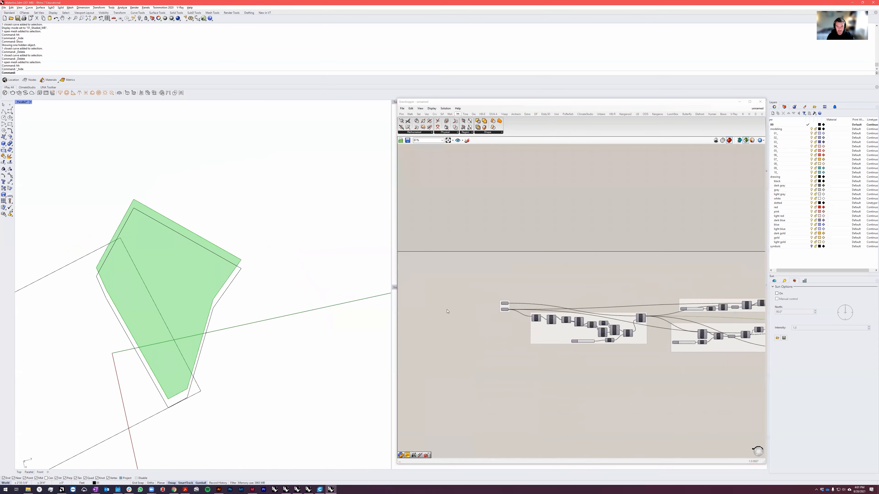
scroll(525, 312, up, 5)
scroll(544, 310, down, 5)
scroll(484, 288, up, 5)
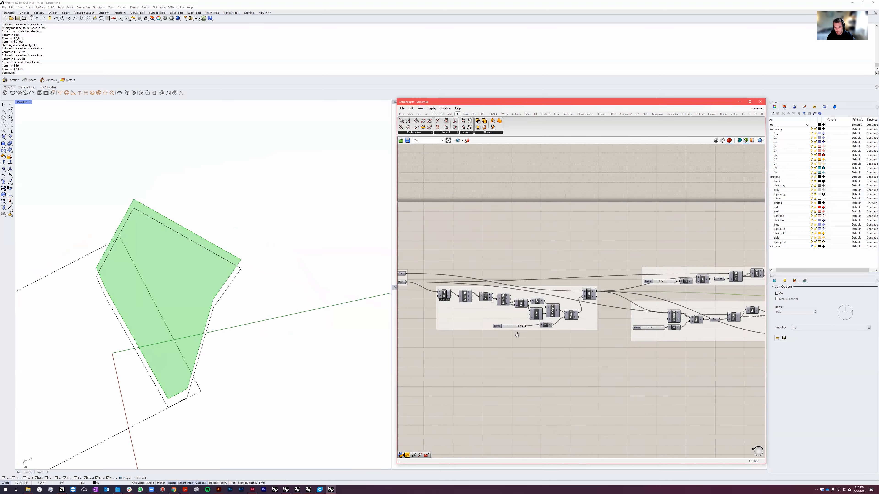
click(495, 291)
right_drag(263, 304, 215, 222)
scroll(649, 398, down, 4)
right_drag(649, 397, 502, 338)
scroll(484, 334, down, 3)
scroll(564, 297, up, 5)
click(544, 290)
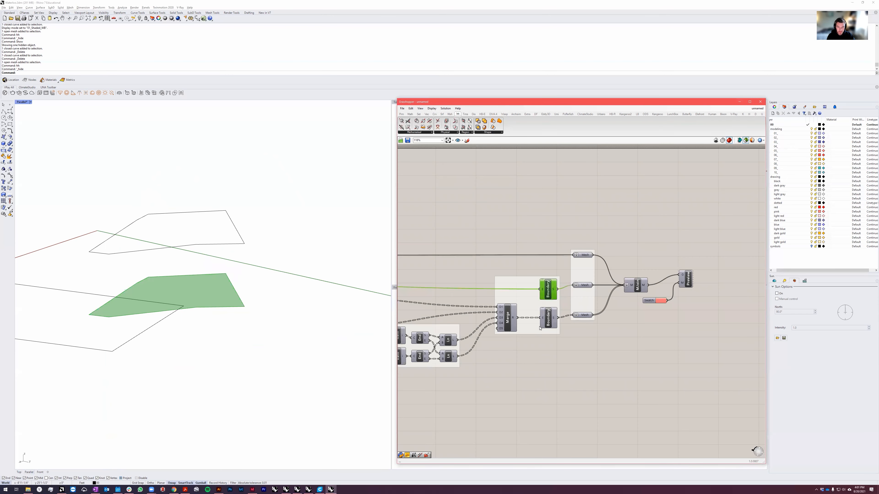
shift+click(543, 323)
shift+click(580, 257)
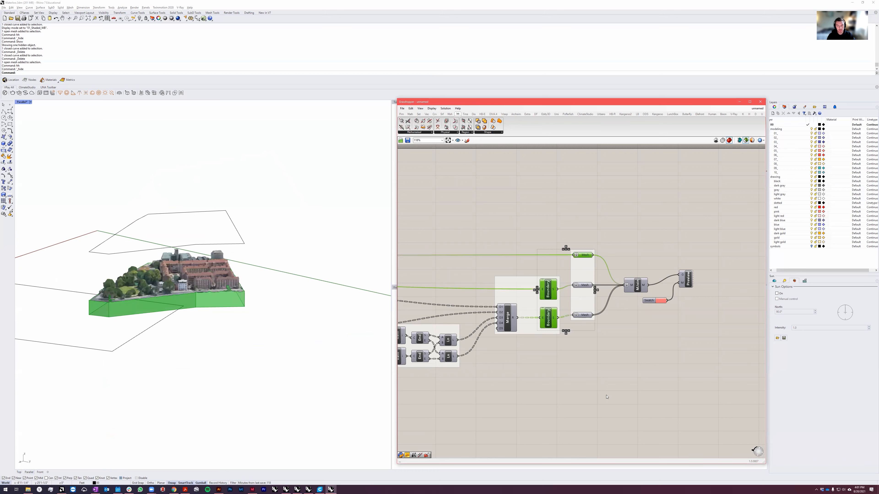
Step: Preview only the three Mesh parameters that convert the city mesh, base and side walls for joining
click(584, 231)
click(583, 256)
shift+click(584, 287)
shift+click(585, 315)
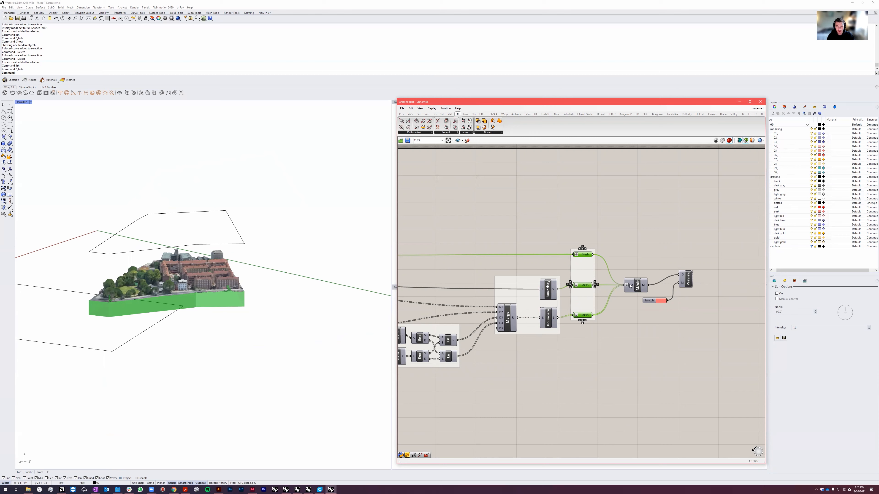
Step: Preview the Mesh Join component's combined block, orbit around it and inspect its Mesh output
click(638, 288)
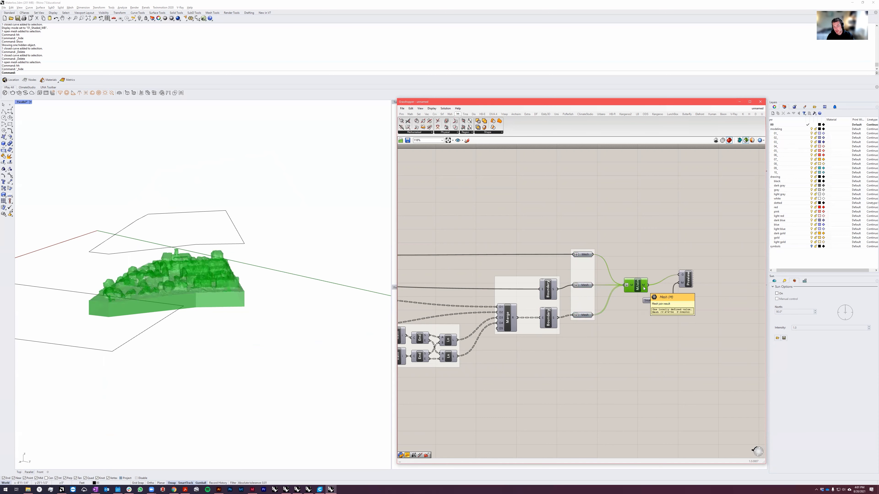
scroll(199, 239, up, 5)
right_drag(203, 249, 222, 317)
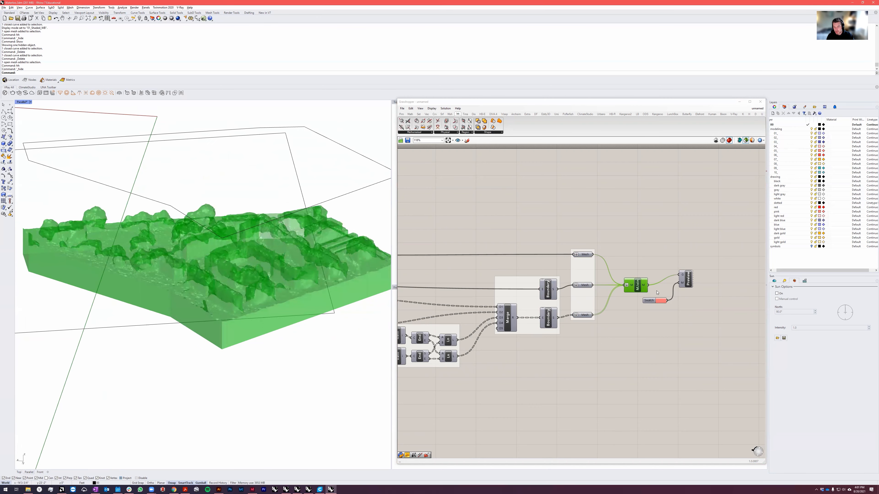
mouse_move(645, 285)
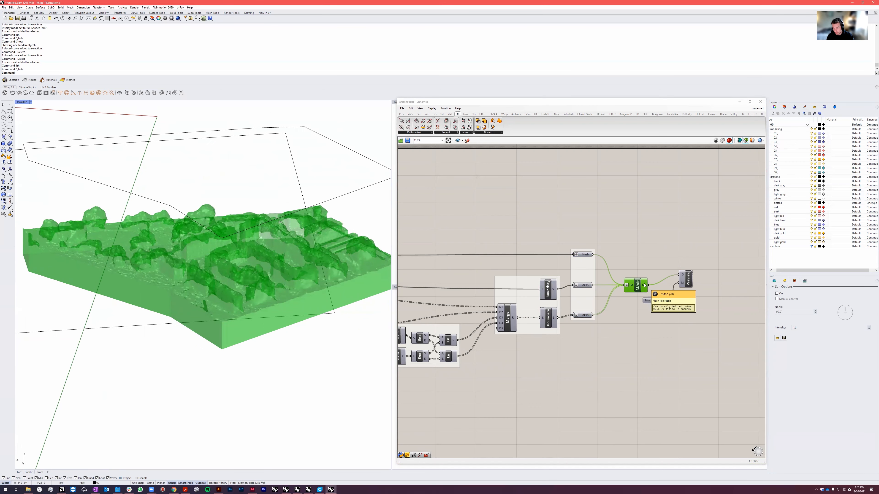
Step: Search for a mesh-checking component at the Mesh Join output with the keywords open, mesh open and openmesh
drag(645, 284, 679, 300)
text(open)
key(BackSpace)
key(BackSpace)
key(BackSpace)
key(BackSpace)
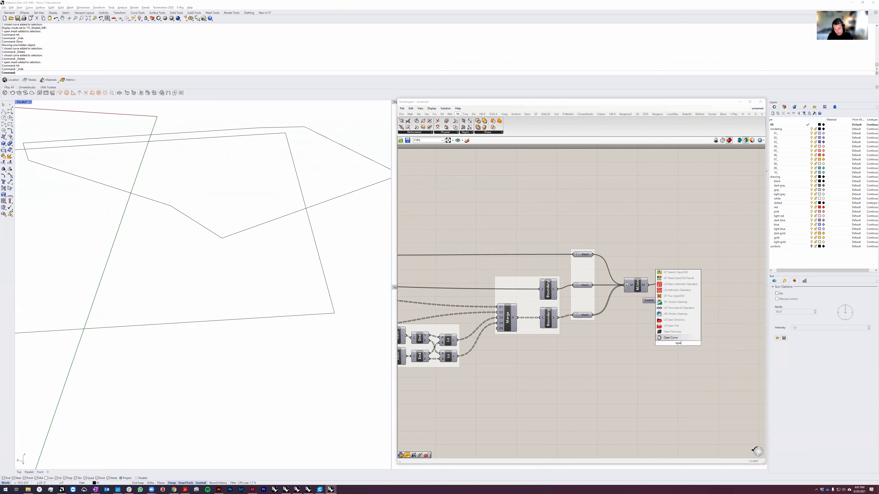
text(mesh open)
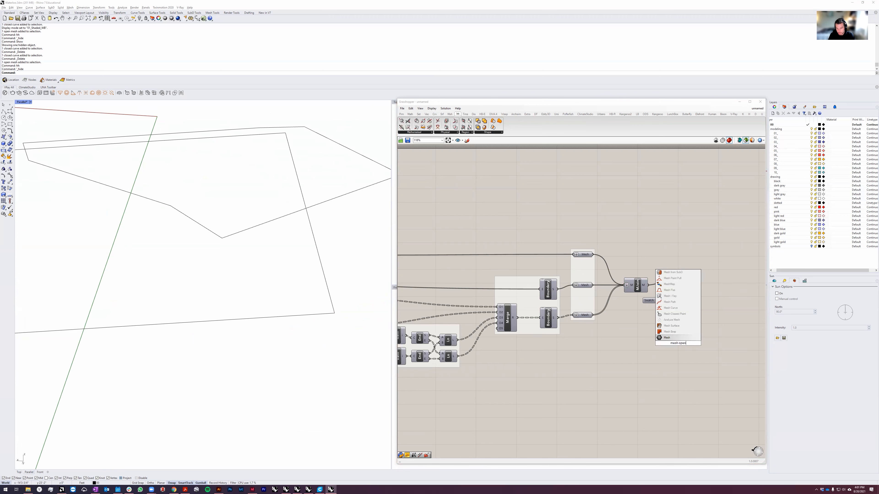
key(BackSpace)
key(BackSpace)
key(BackSpace)
key(BackSpace)
key(BackSpace)
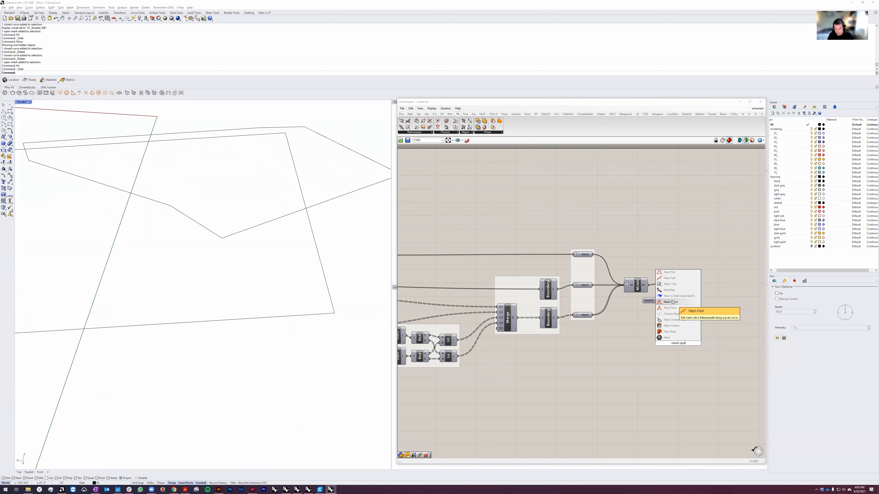
text(open)
key(Home)
key(Delete)
key(Delete)
key(Delete)
key(Delete)
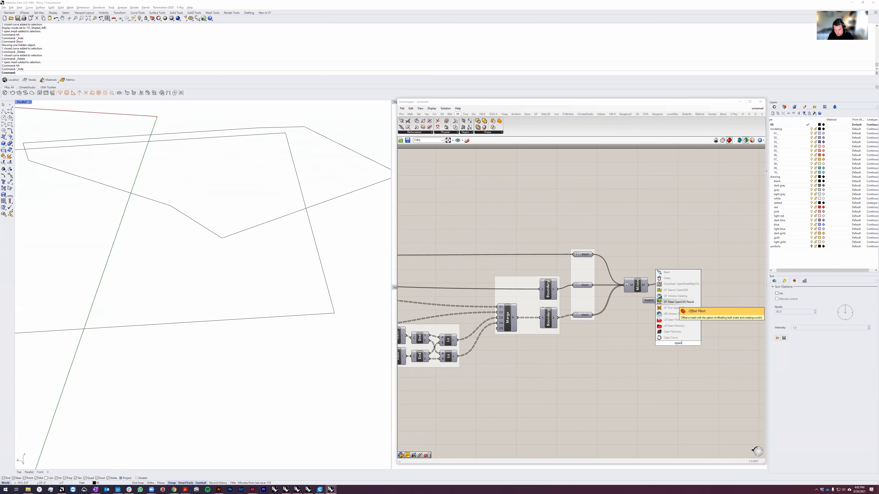
text(mesh)
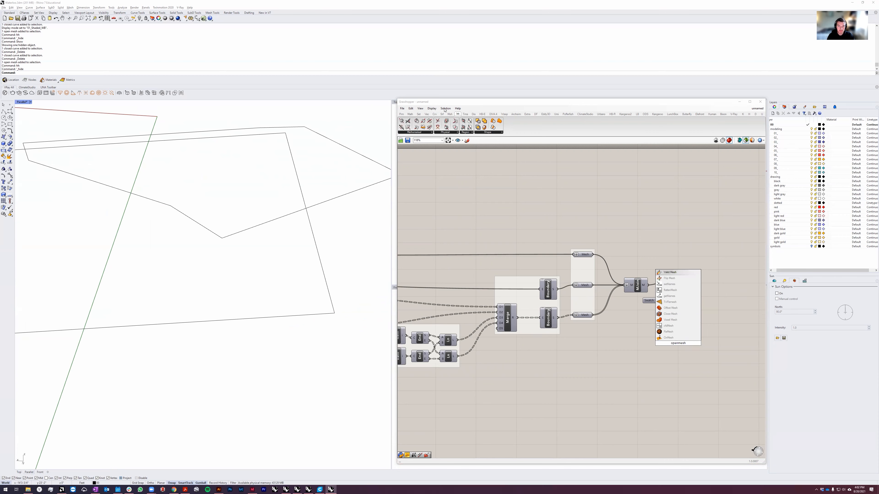
Step: Look through the Mesh category's component groups for one that checks whether a mesh is open
click(449, 114)
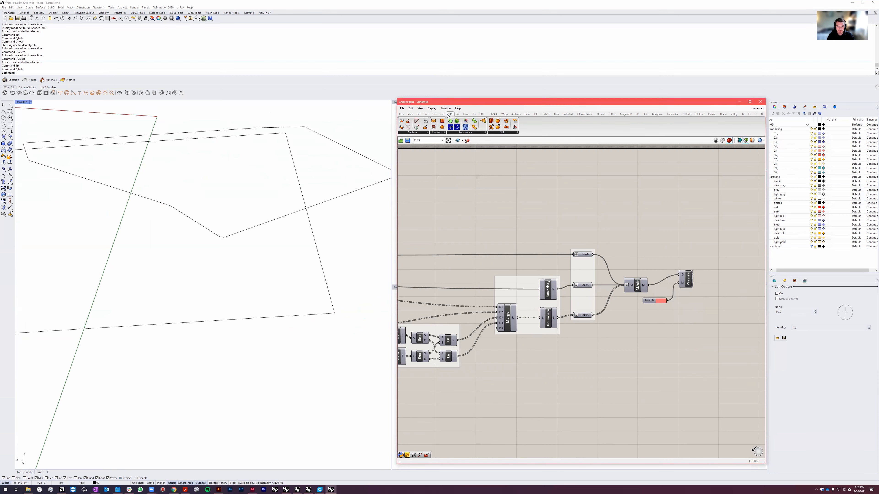
click(506, 132)
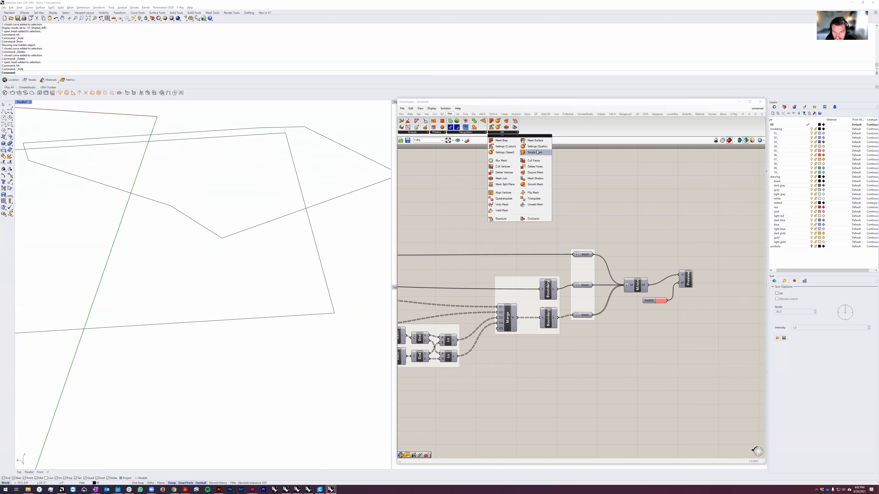
click(463, 132)
click(440, 132)
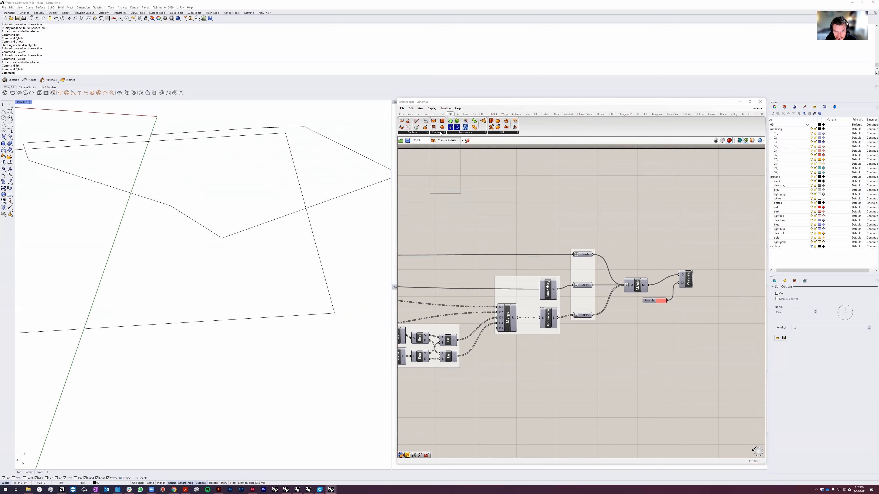
click(429, 133)
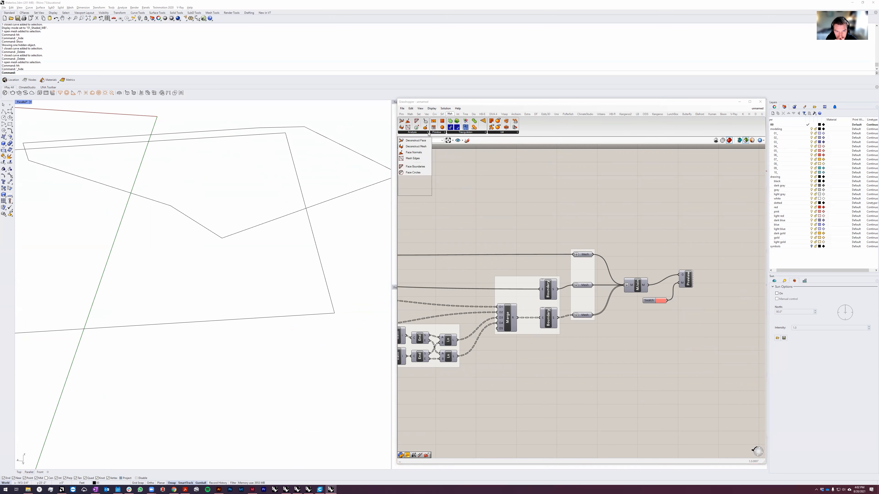
Step: Add an Is Mesh Closed component and place it below the Custom Preview component
double_click(699, 224)
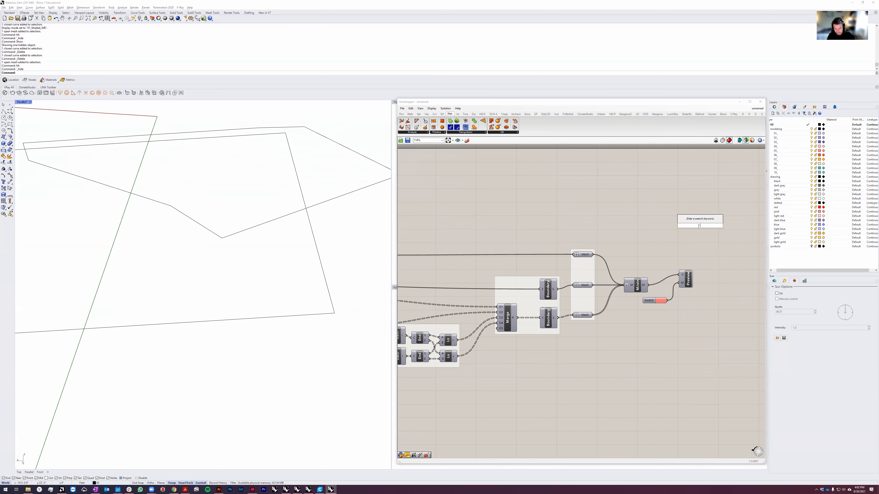
text(open)
key(BackSpace)
key(BackSpace)
key(BackSpace)
key(BackSpace)
text(mesh)
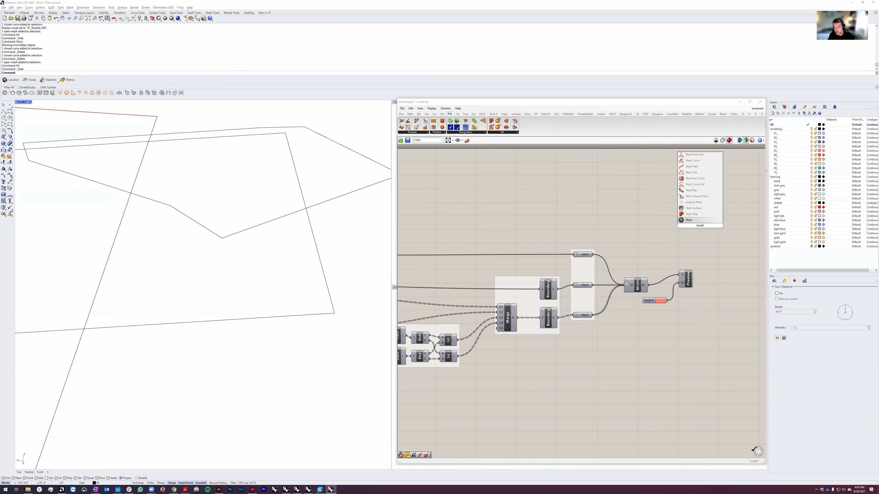
text(closed)
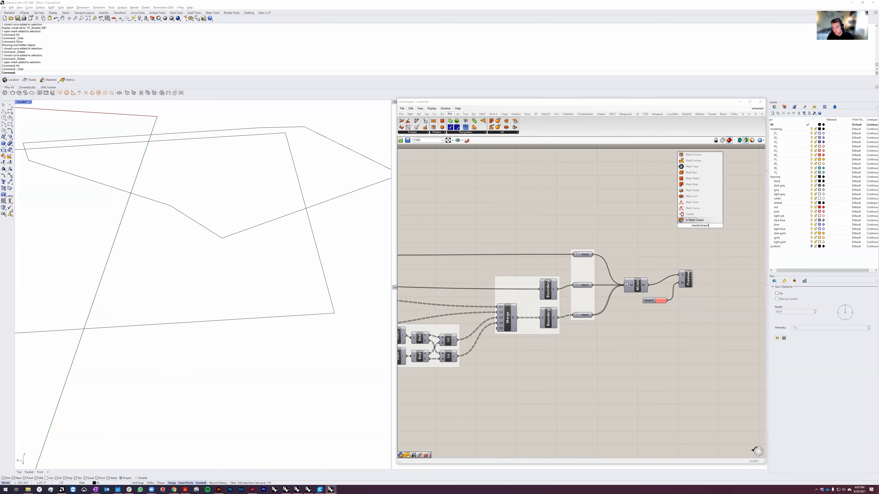
key(Return)
drag(696, 226, 698, 342)
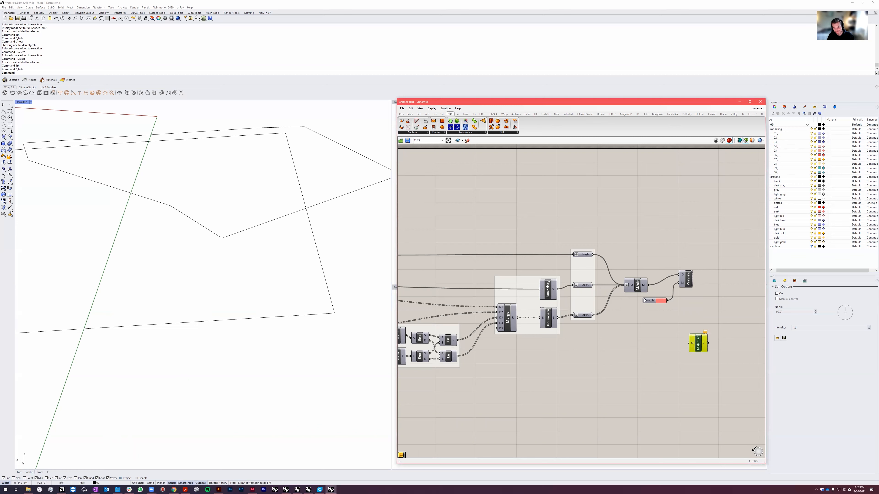
Step: Test the Mesh Join output with the Is Mesh Closed component, and delete that component once its Closed output is read
drag(650, 285, 683, 325)
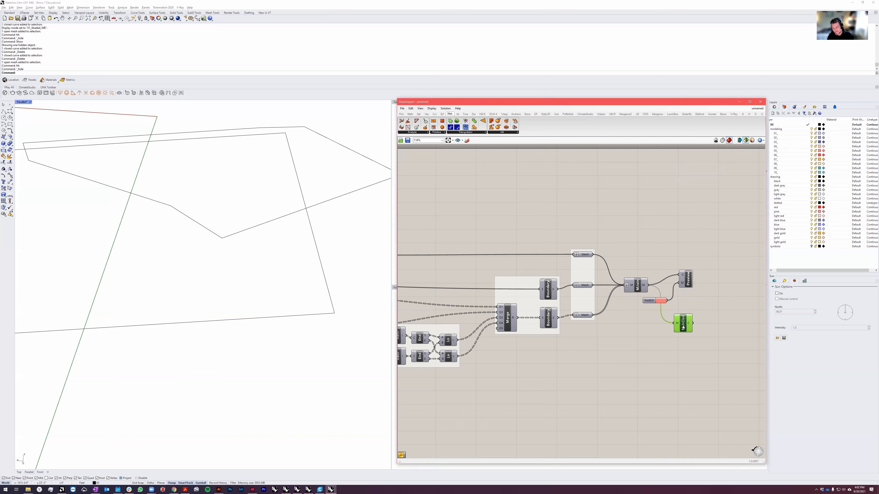
mouse_move(688, 325)
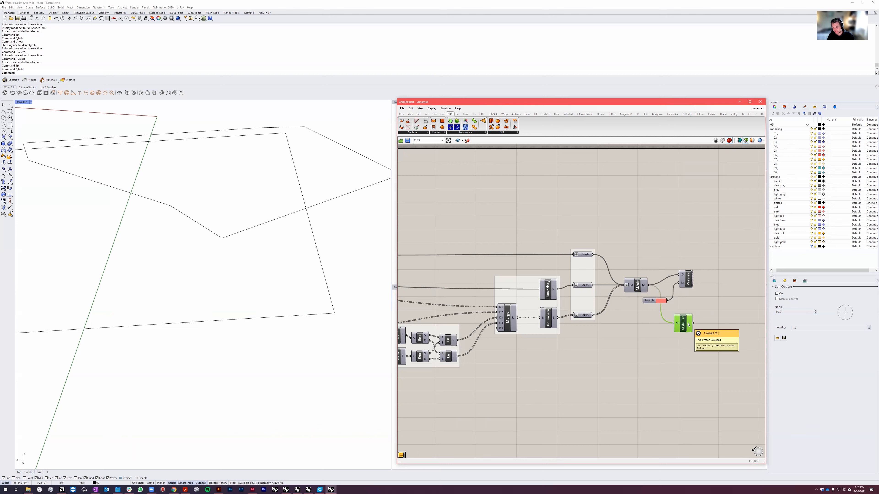
click(687, 349)
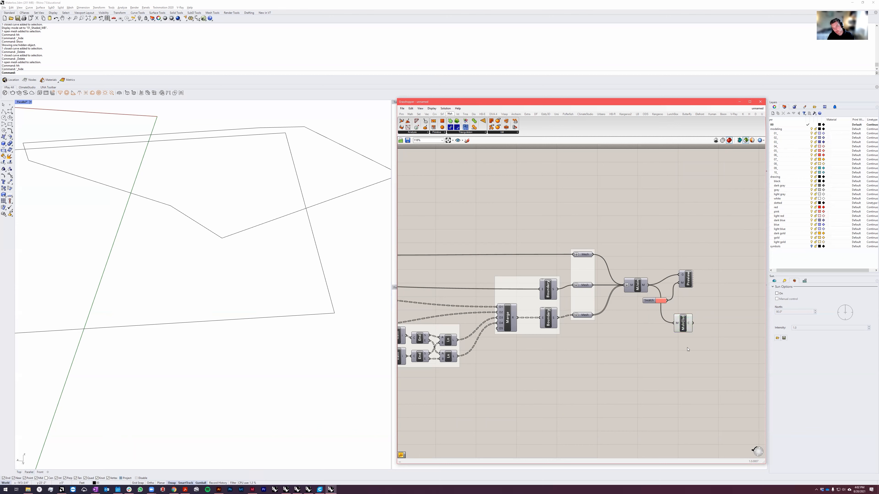
click(684, 319)
key(Delete)
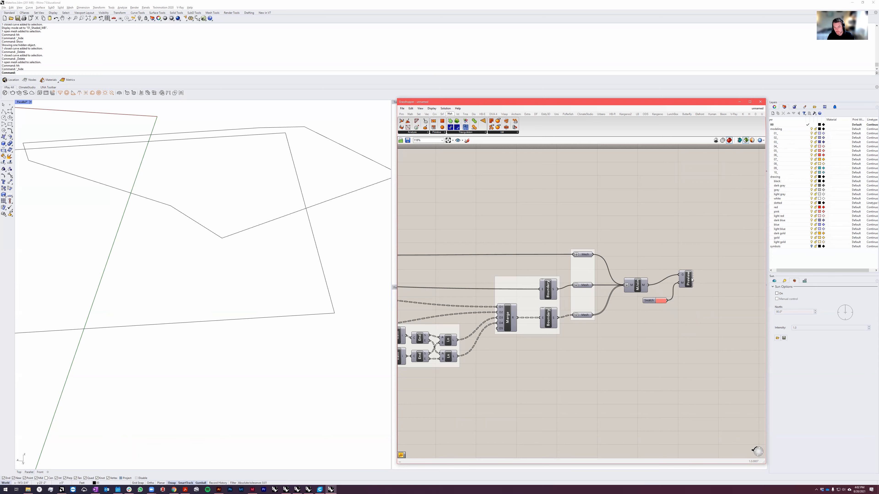
Step: Preview the Mesh Join result and inspect the joined block's terrain and corner up close
click(637, 287)
right_drag(194, 277, 210, 265)
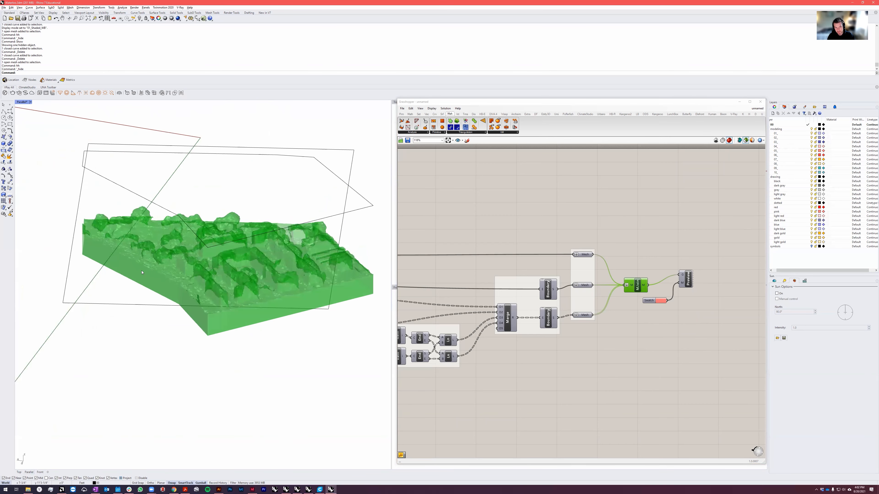
scroll(243, 296, up, 5)
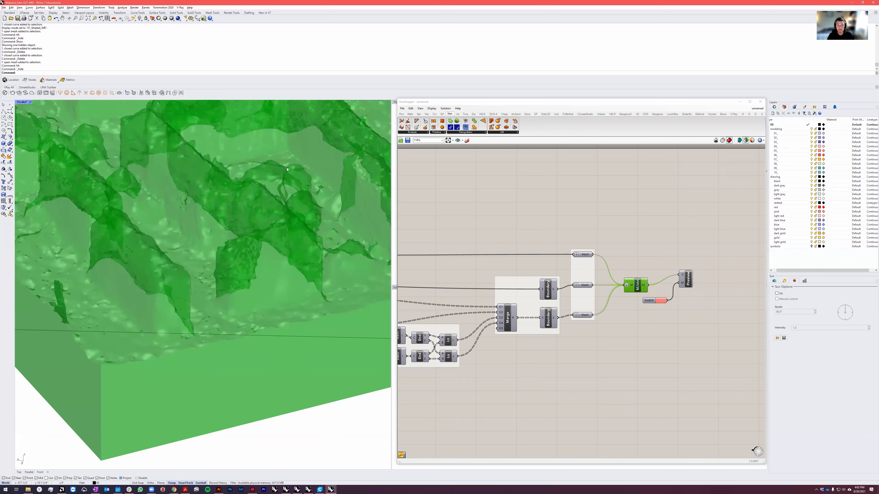
scroll(610, 282, down, 4)
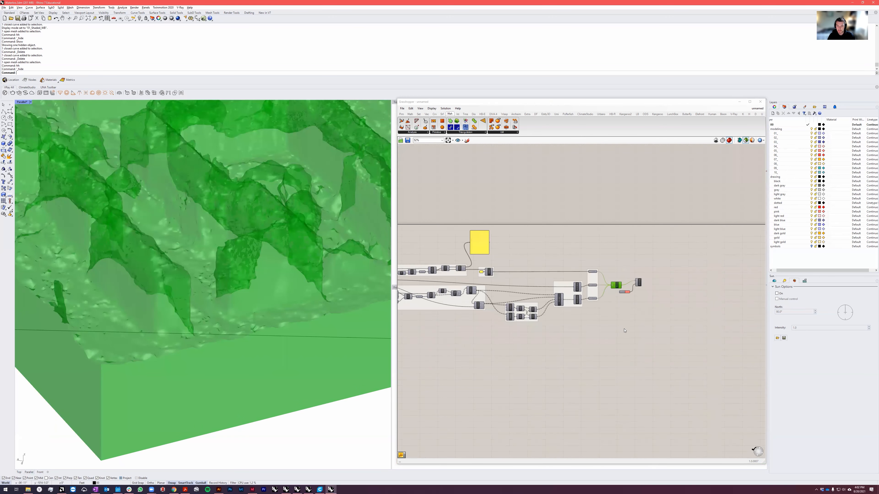
click(612, 338)
scroll(644, 282, up, 4)
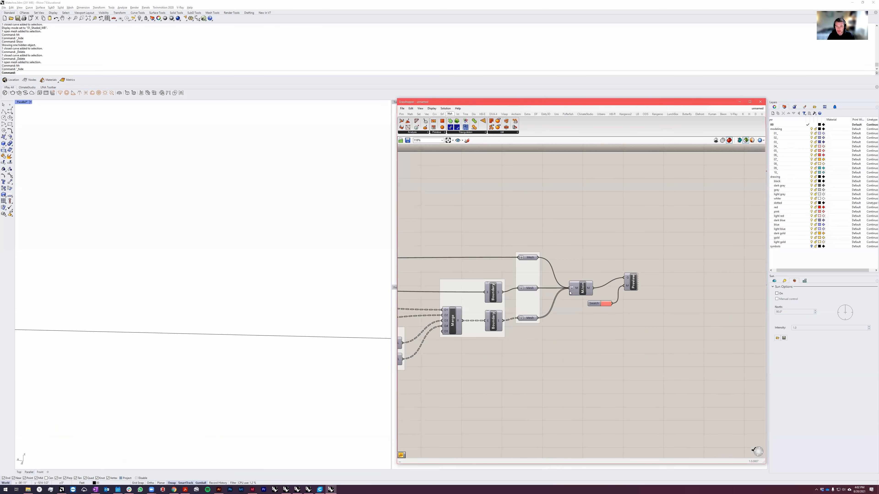
Step: Bake the Mesh Join component's closed block as a group onto the 01_ sublayer of modeling
click(582, 289)
scroll(249, 294, down, 5)
right_drag(226, 287, 216, 305)
scroll(264, 311, up, 3)
right_click(576, 291)
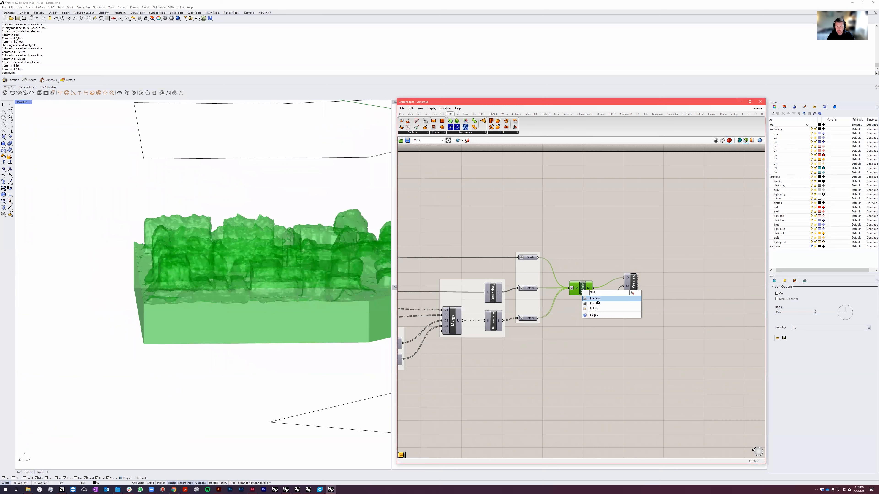
click(588, 311)
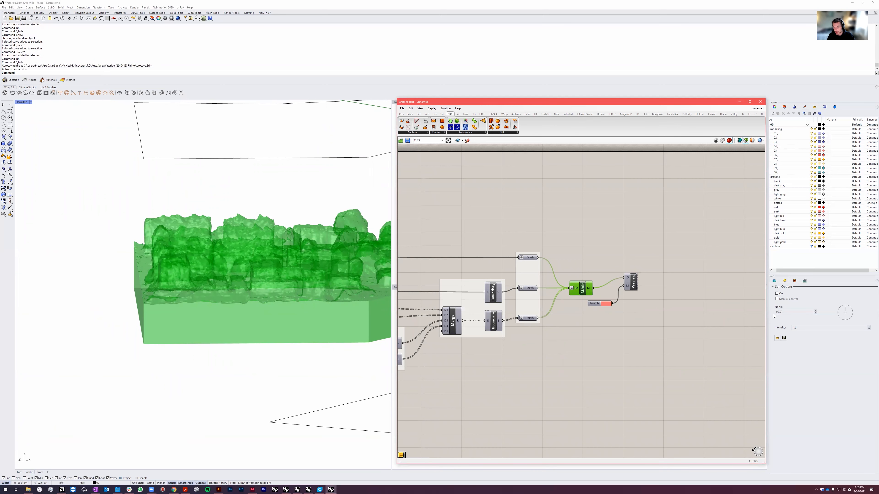
click(773, 287)
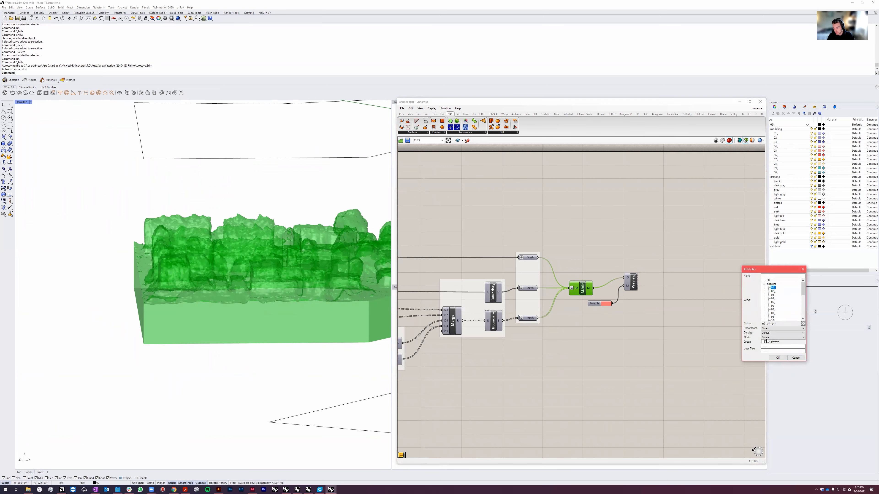
click(764, 342)
click(777, 358)
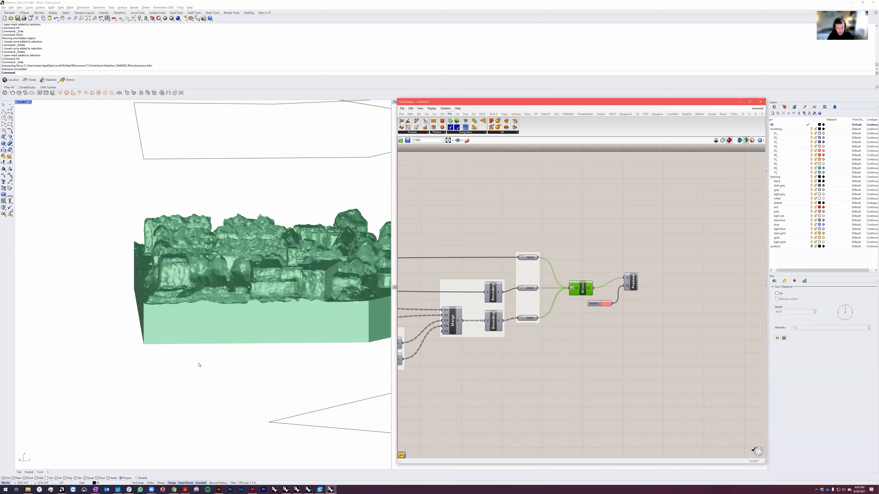
Step: Deselect the Mesh Join component and disable the Grasshopper solver
click(649, 234)
middle_click(654, 217)
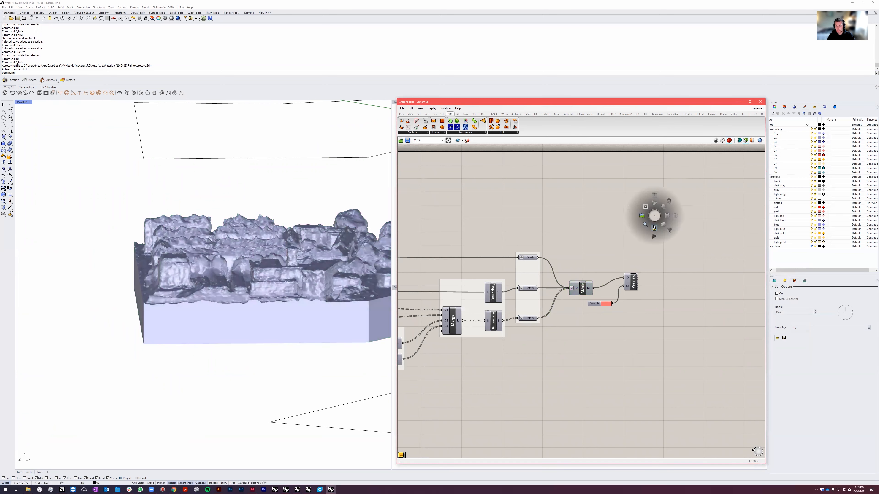
click(653, 229)
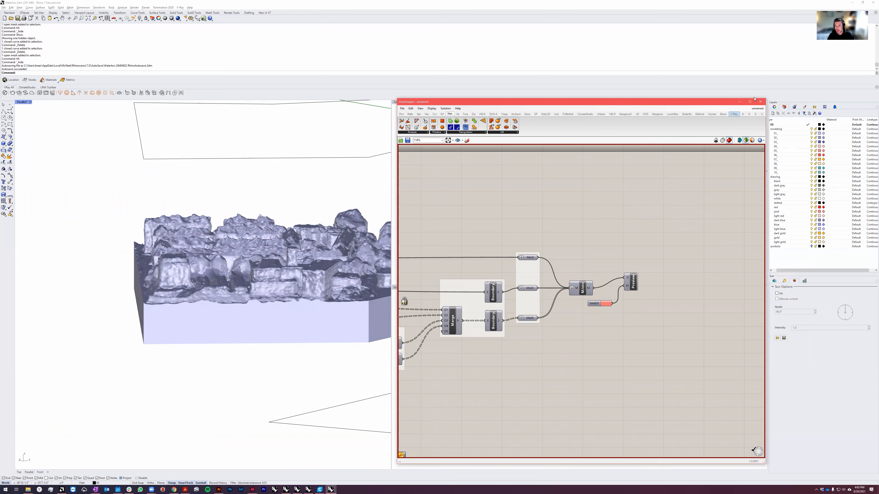
Step: Minimize the Grasshopper window and check the baked block in the Parallel view by selecting and deselecting its mesh
click(739, 104)
scroll(217, 266, down, 6)
right_drag(221, 249, 269, 267)
scroll(288, 279, up, 4)
click(348, 283)
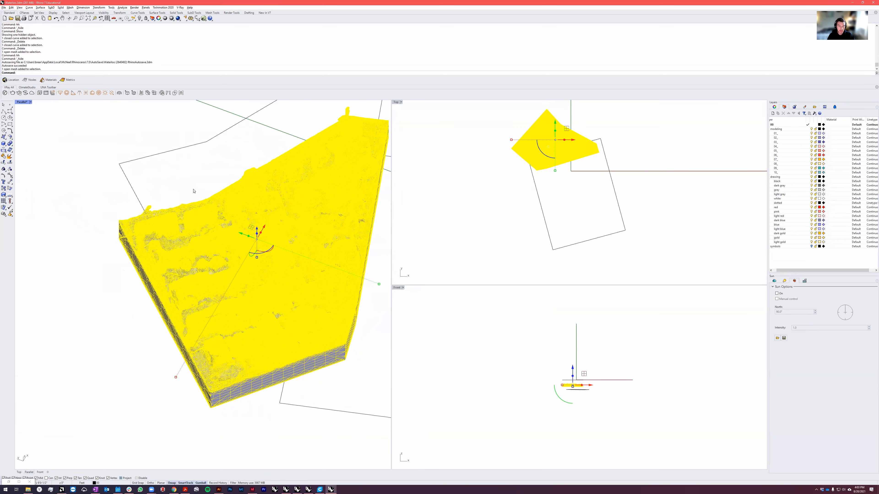
right_drag(348, 284, 205, 279)
click(251, 364)
right_drag(251, 363, 208, 416)
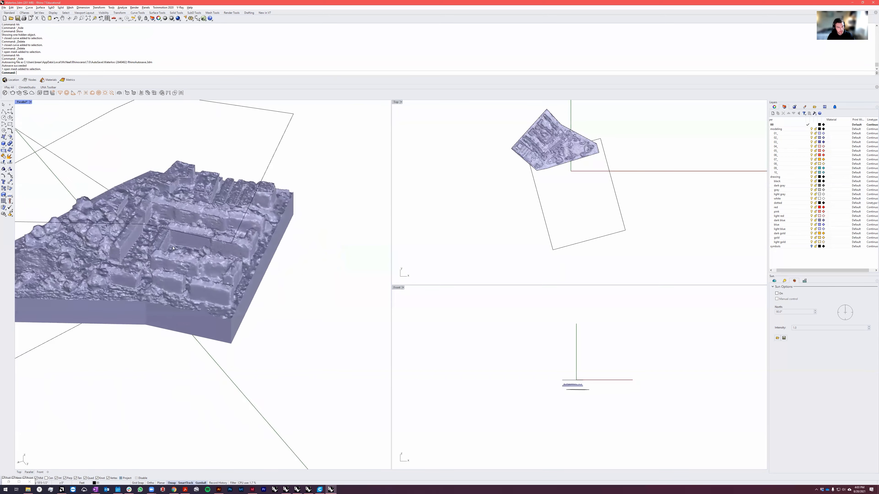
Step: Examine the baked block's terrain, buildings and cut edges up close and from several angles
scroll(173, 225, up, 9)
scroll(411, 276, down, 4)
scroll(204, 236, down, 9)
right_drag(180, 235, 171, 229)
scroll(171, 228, up, 6)
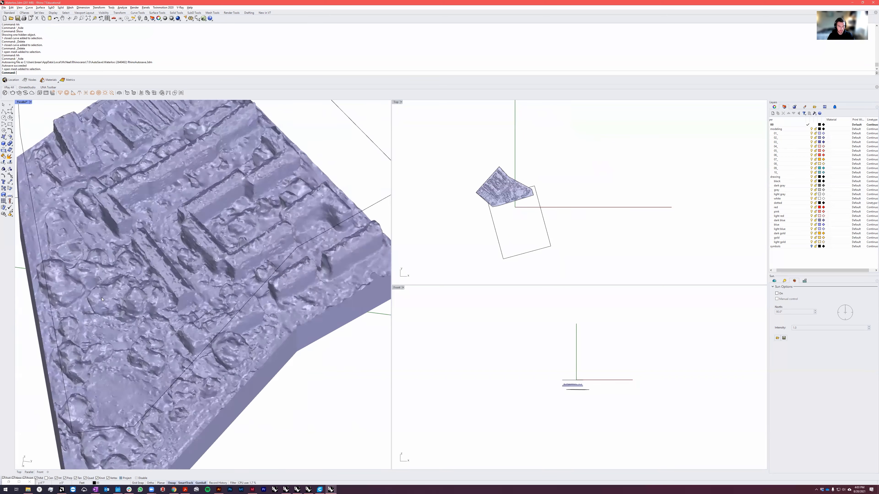
scroll(208, 239, down, 8)
scroll(254, 251, up, 10)
scroll(255, 251, down, 10)
scroll(238, 252, up, 8)
right_drag(234, 253, 313, 239)
scroll(271, 275, down, 9)
scroll(270, 275, up, 8)
scroll(286, 250, down, 9)
scroll(180, 247, up, 9)
scroll(180, 248, down, 9)
mouse_move(180, 248)
right_down()
mouse_move(276, 211)
mouse_move(294, 231)
mouse_move(238, 338)
mouse_move(259, 258)
mouse_move(277, 264)
right_up()
scroll(304, 191, up, 8)
Step: Export the selected block mesh as a binary STL, overwriting not waterloo.stl in the 3D Print folder
click(285, 256)
click(4, 8)
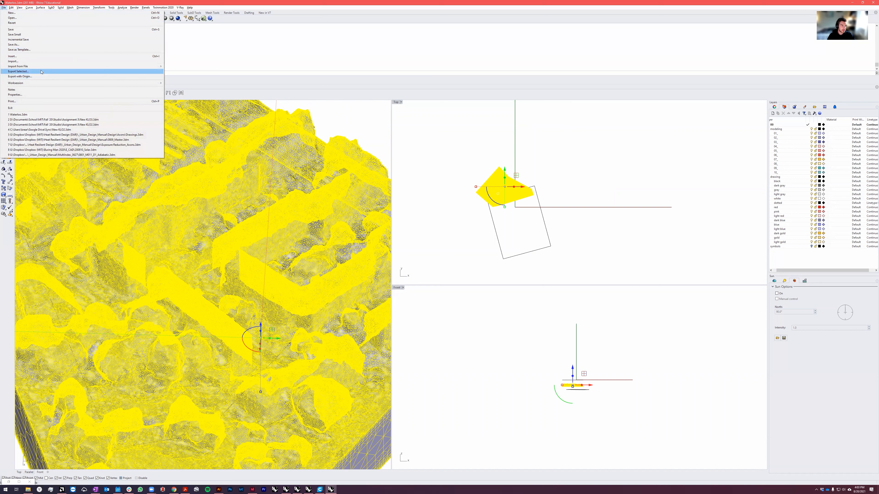
click(18, 71)
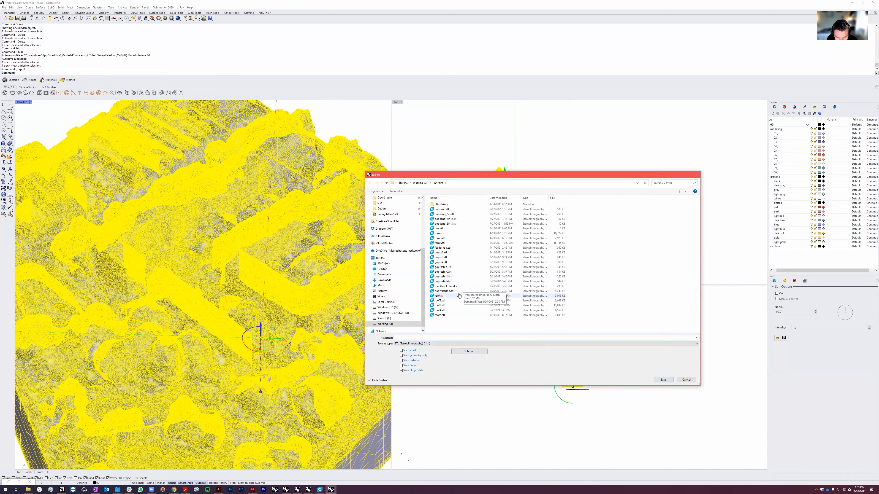
double_click(444, 291)
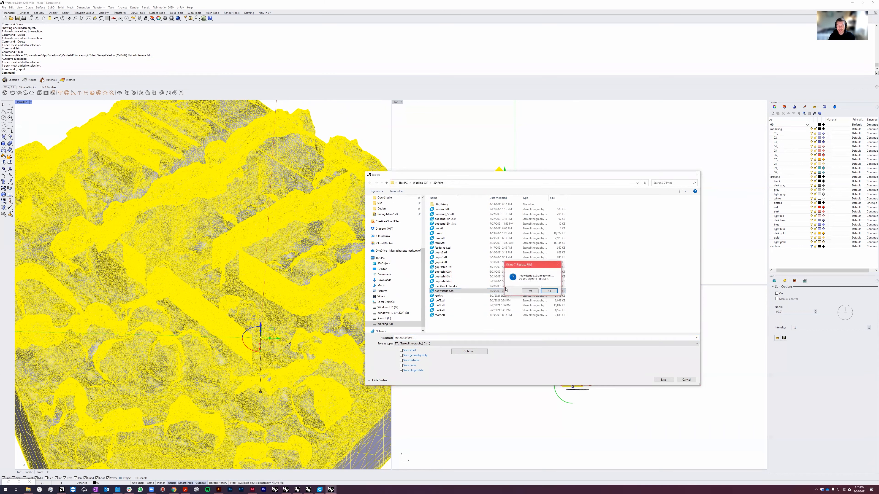
click(530, 291)
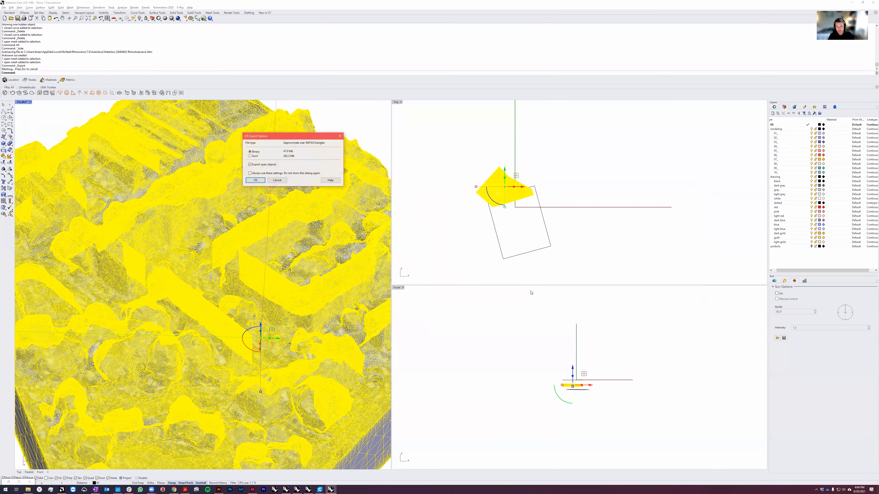
click(255, 180)
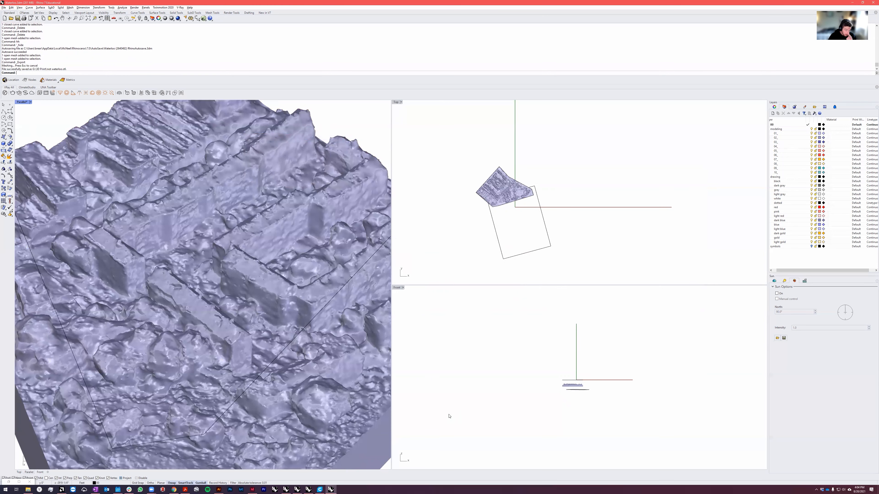
Step: Switch to Ultimaker Cura and enlarge its window for working on the print
mouse_move(319, 490)
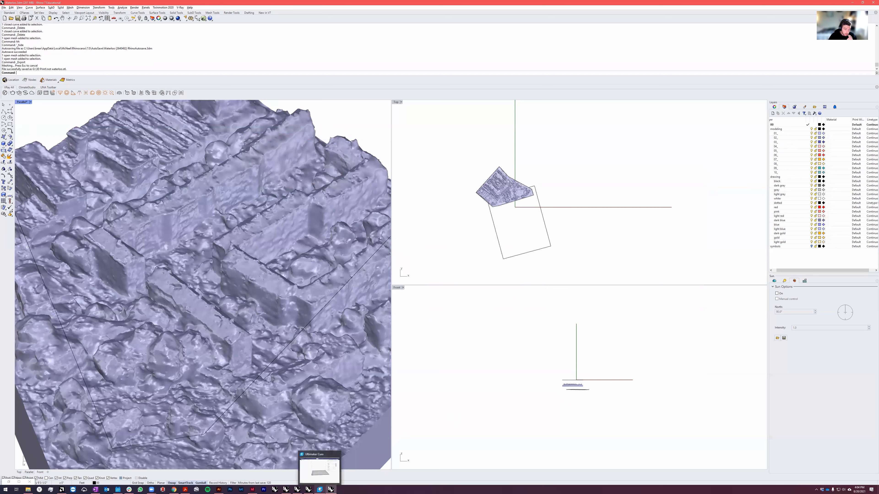
click(315, 472)
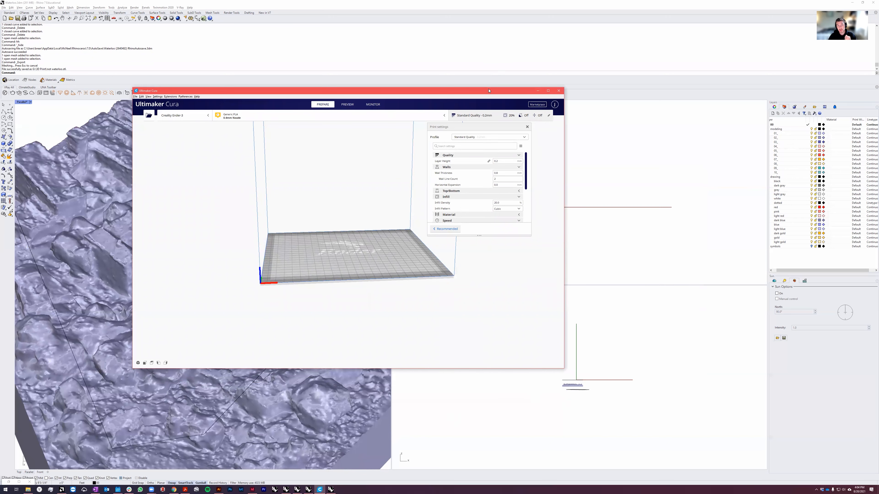
drag(488, 90, 507, 50)
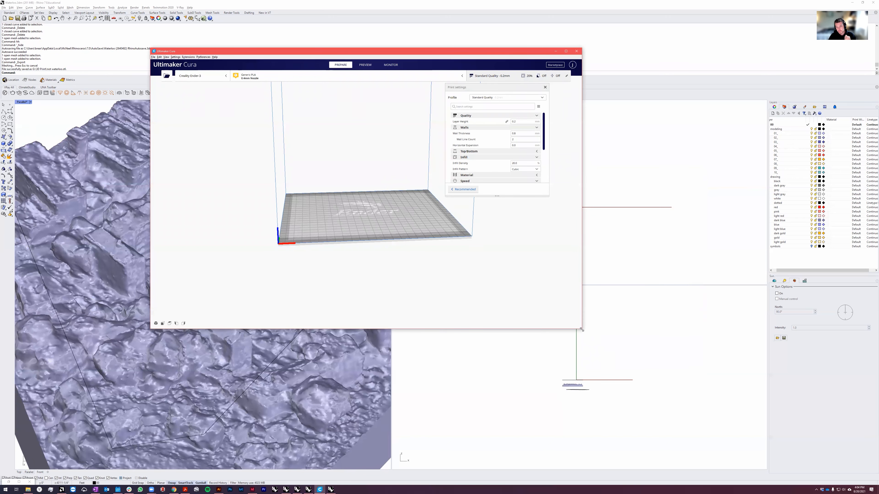
drag(581, 329, 685, 431)
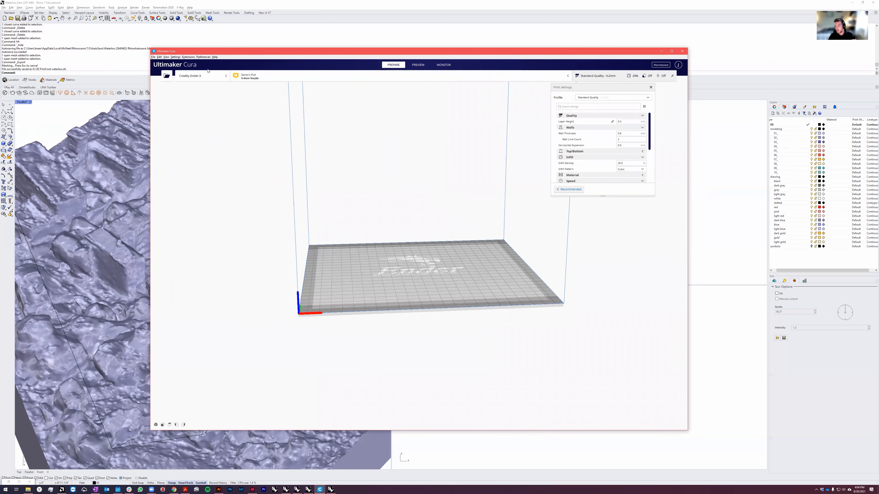
Step: Load not waterloo.stl from the 3D Print folder onto the build plate
click(166, 75)
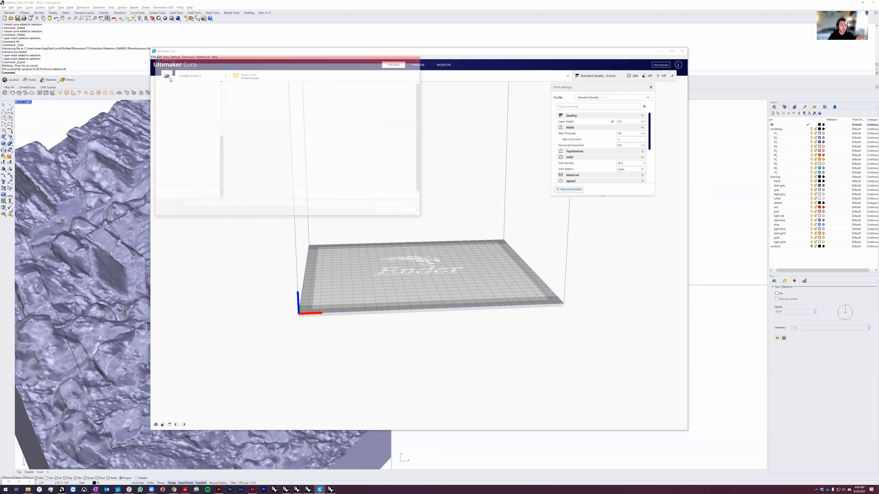
scroll(238, 175, down, 1)
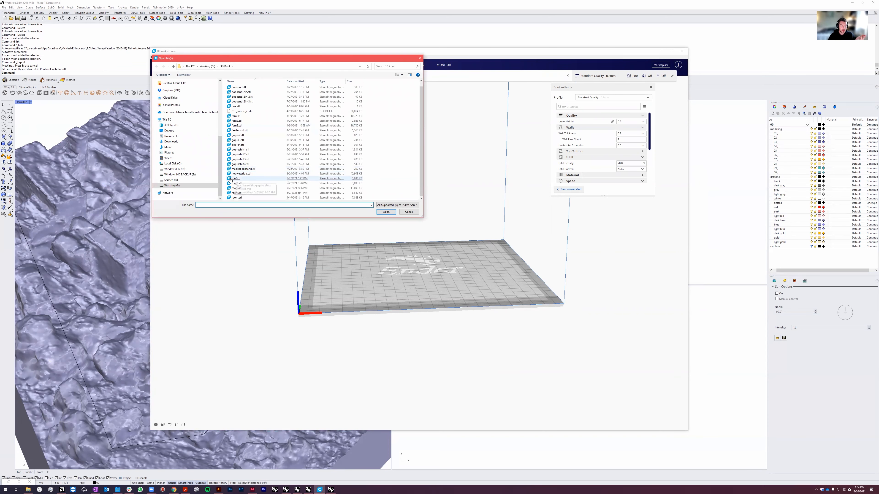
double_click(238, 175)
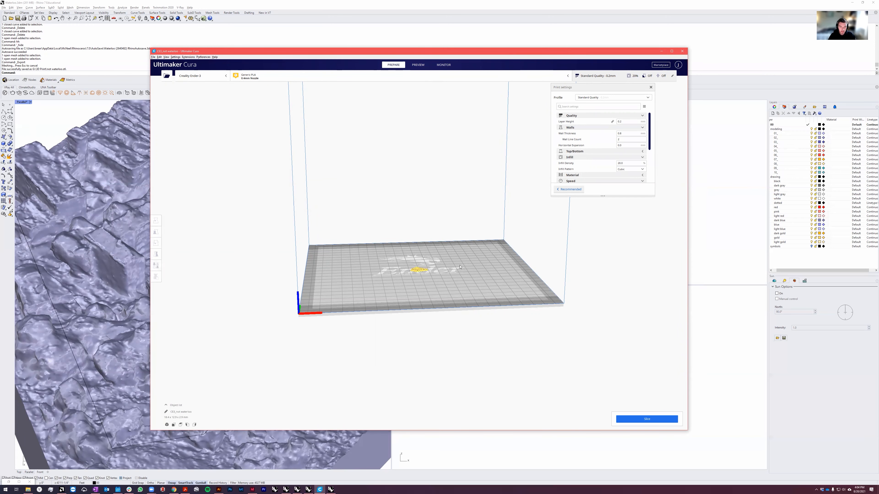
Step: Scale the imported block uniformly to about 850 percent so it fills more of the build plate
right_drag(460, 267, 437, 285)
scroll(412, 309, up, 7)
click(411, 329)
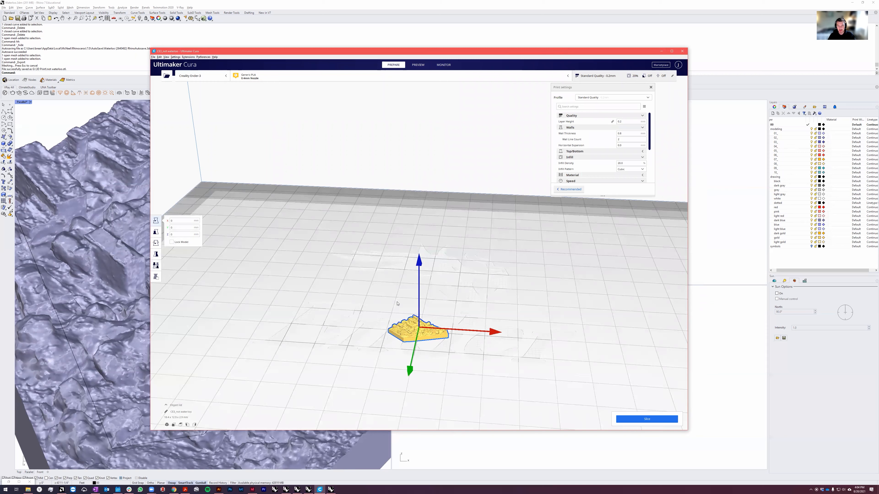
click(156, 231)
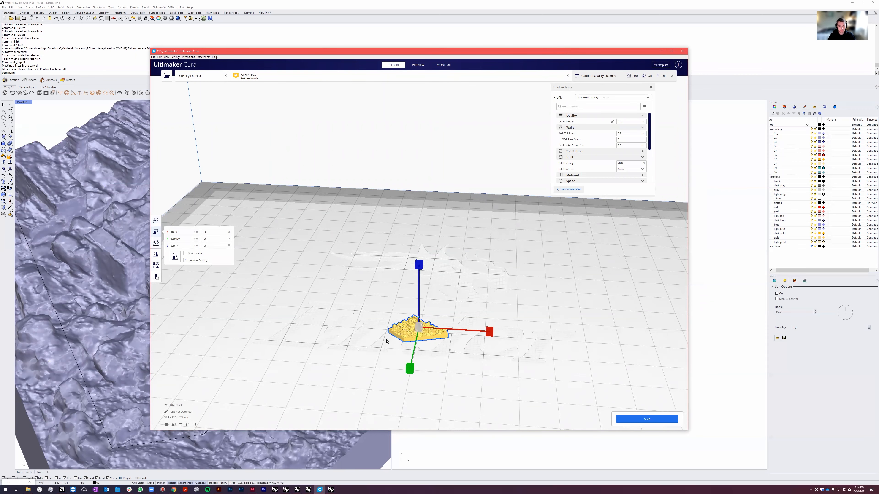
scroll(491, 313, down, 3)
drag(490, 310, 640, 301)
scroll(484, 324, down, 3)
right_drag(484, 324, 464, 335)
drag(484, 290, 528, 302)
right_drag(420, 303, 399, 287)
scroll(406, 298, up, 3)
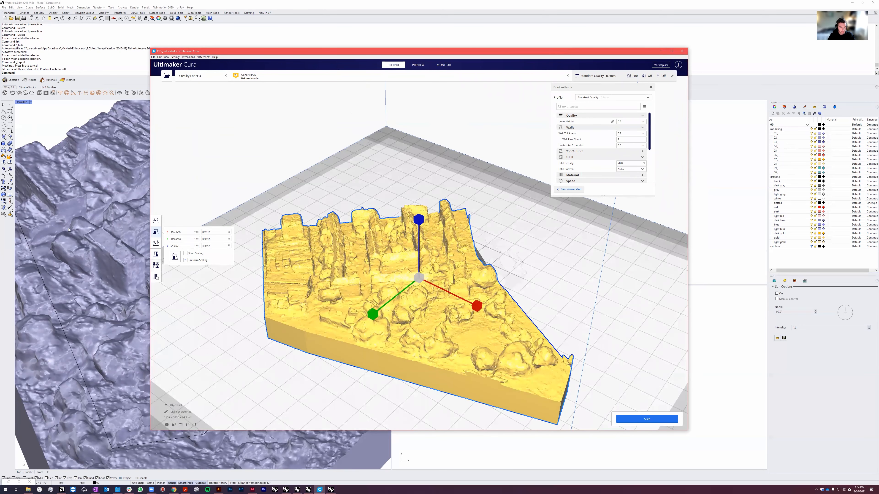
Step: Review the rotate and move tools on the scaled block and examine it from the side and from above
click(156, 243)
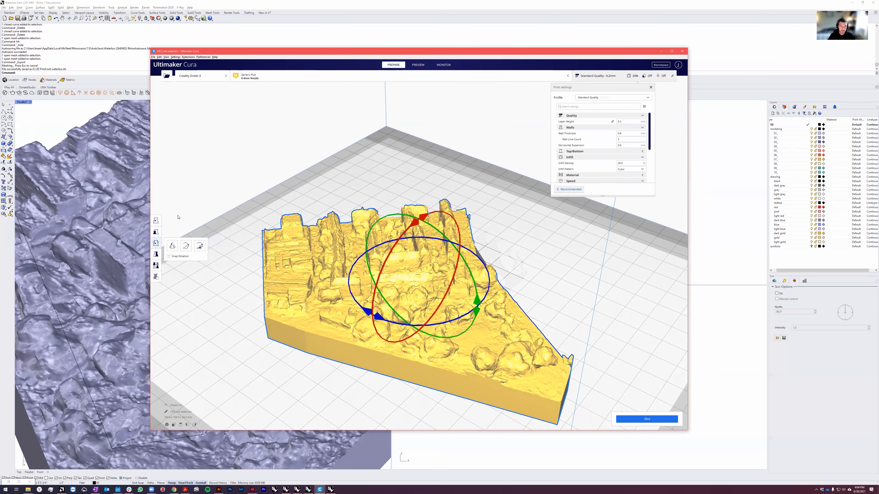
scroll(178, 217, down, 1)
click(156, 222)
right_drag(414, 307, 510, 309)
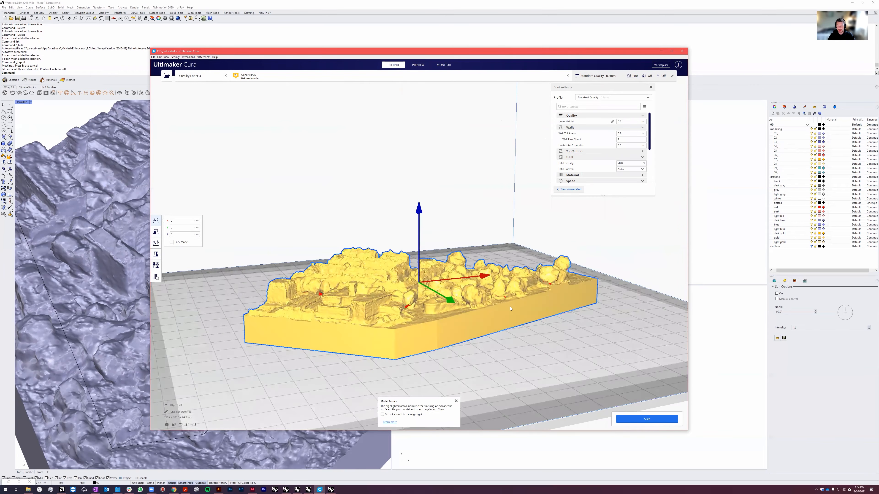
scroll(435, 210, up, 3)
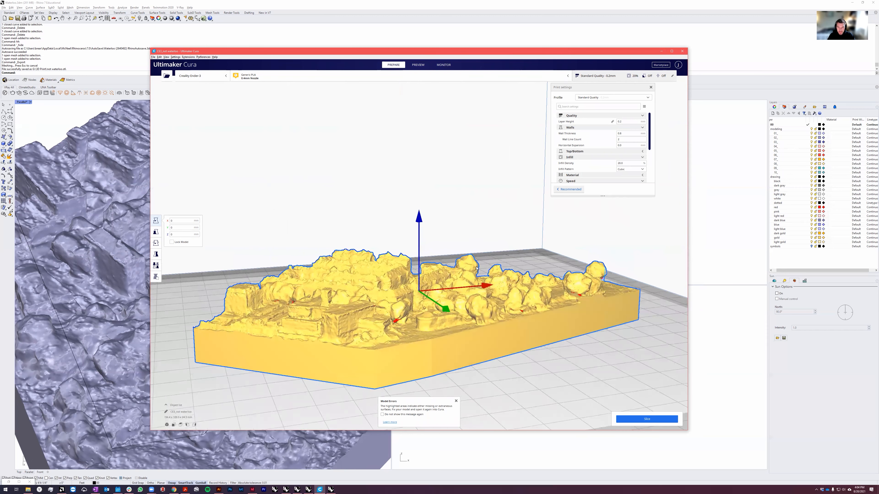
drag(421, 216, 438, 232)
click(446, 225)
right_drag(265, 221, 383, 229)
Step: Choose the Standard Quality - 0.2mm profile in the print settings
click(583, 76)
click(584, 77)
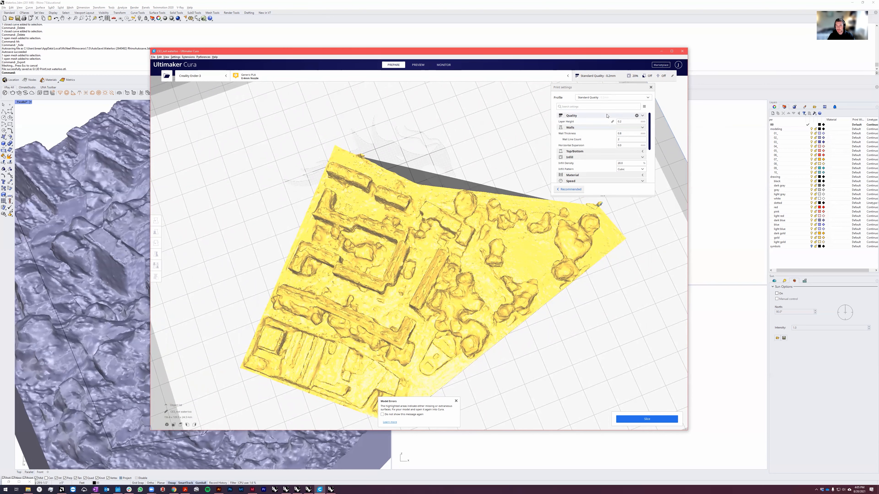
click(605, 97)
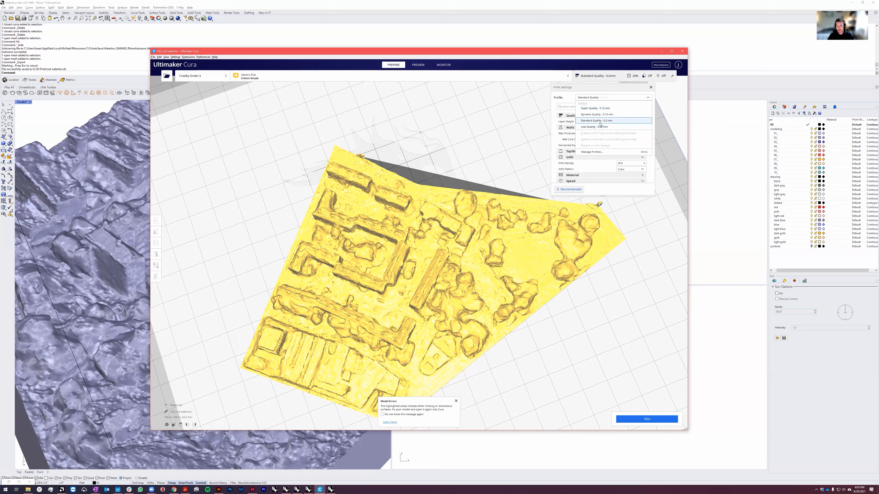
click(593, 121)
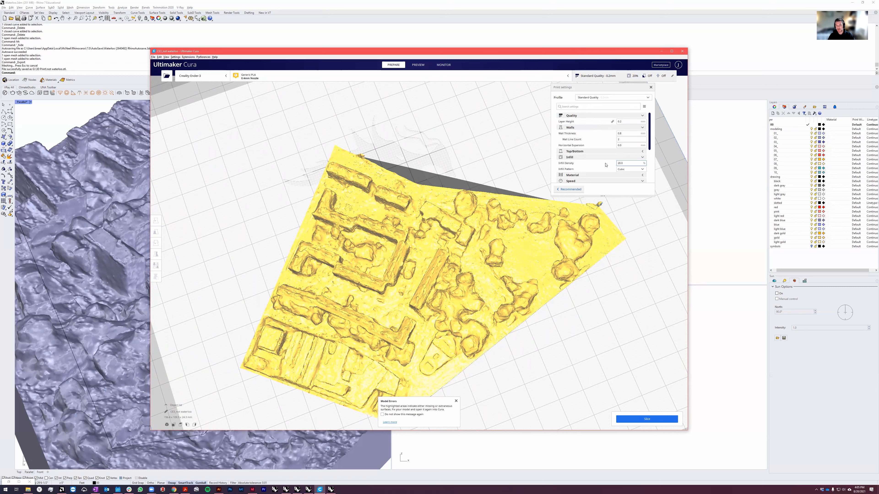
Step: Set the print speed to 60 mm/s and keep Skirt as the build plate adhesion type
drag(649, 135, 644, 162)
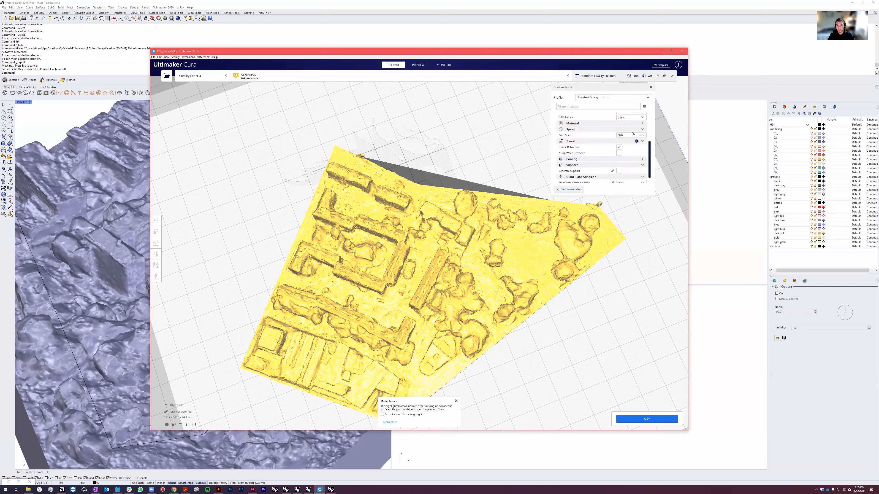
click(623, 135)
drag(649, 162, 649, 172)
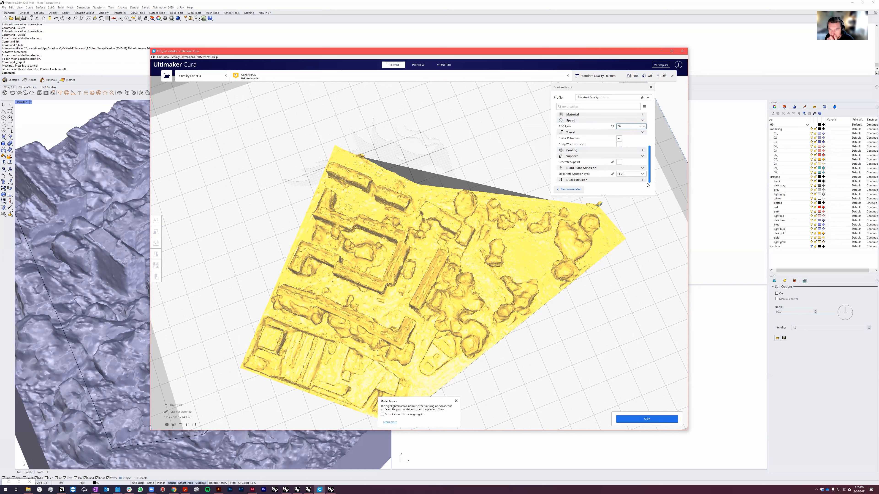
click(642, 174)
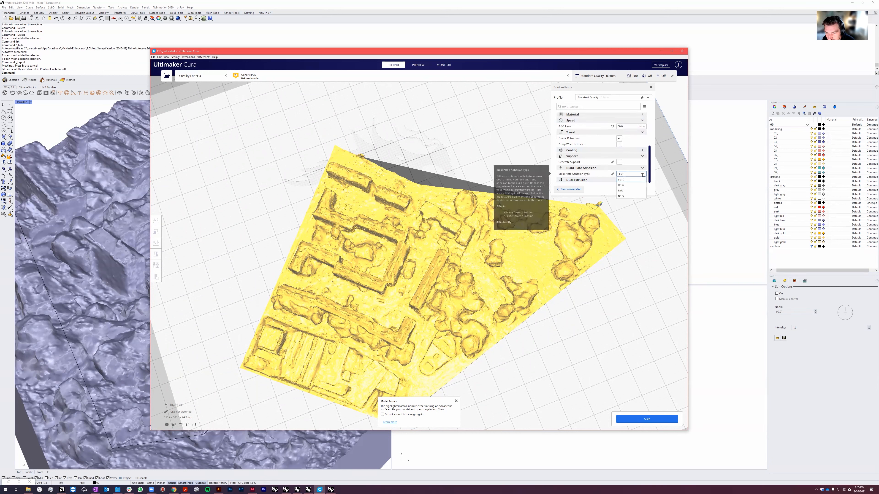
click(642, 175)
Step: Set the infill pattern to Grid
drag(651, 178, 647, 151)
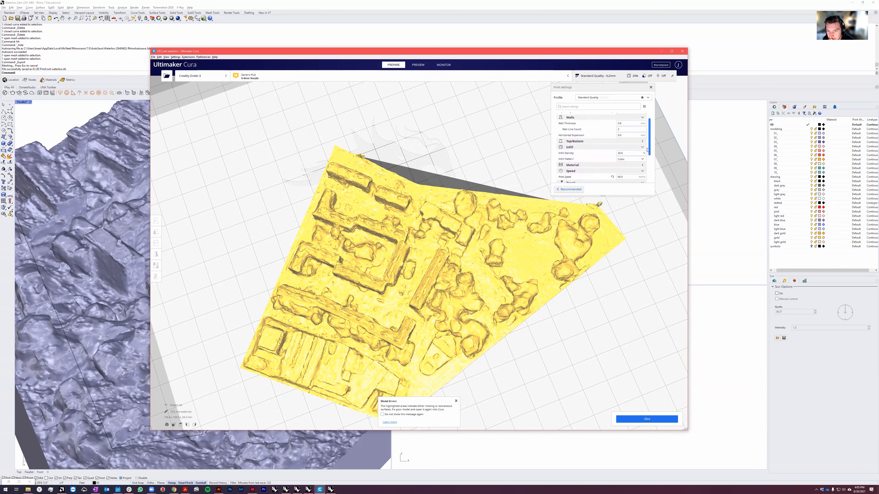
click(643, 160)
click(628, 165)
click(642, 160)
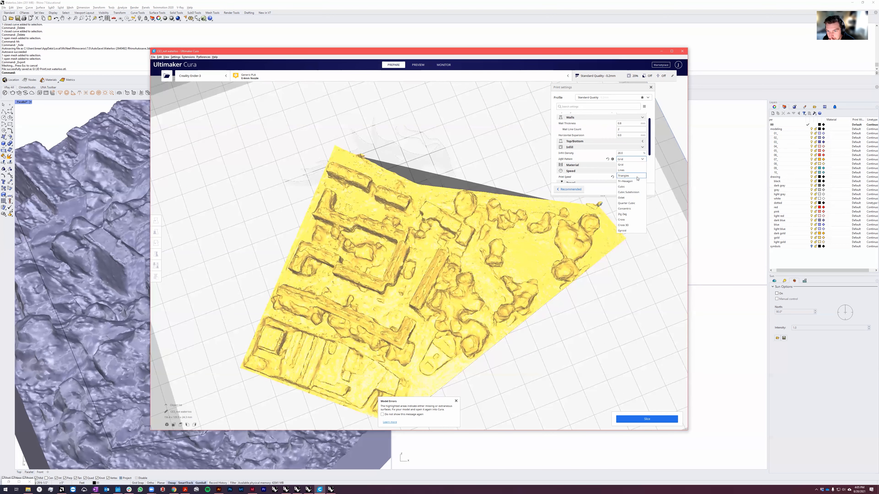
click(635, 165)
scroll(648, 144, up, 2)
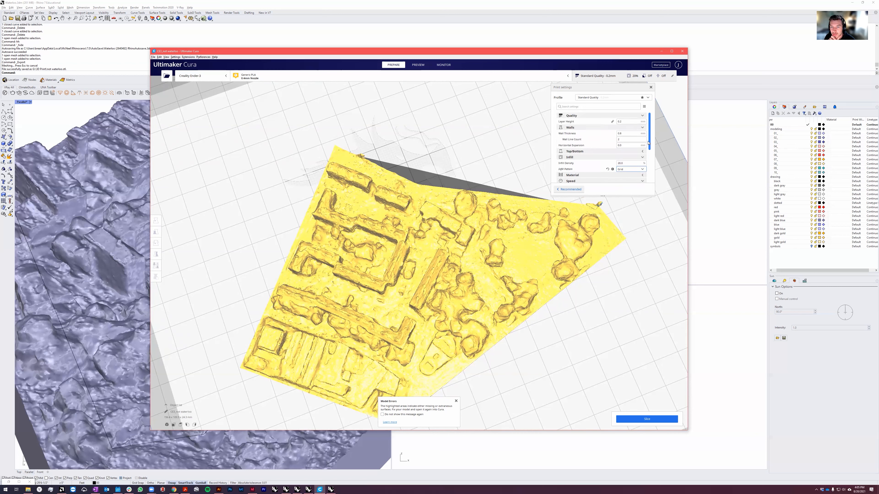
Step: Close the print settings and slice the block
scroll(645, 135, down, 5)
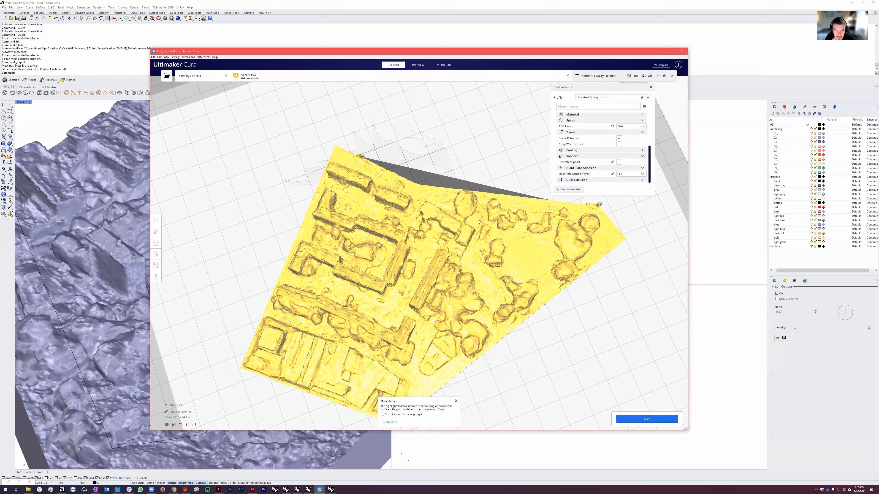
click(607, 78)
click(637, 420)
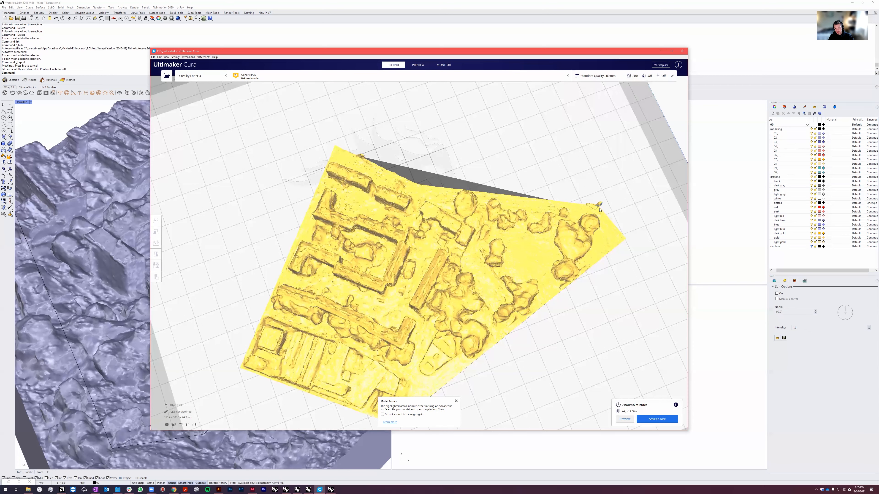
Step: Inspect the highlighted overhangs under the trees and the flagged mesh area at the block's narrow corner
right_drag(607, 204, 515, 168)
scroll(565, 273, down, 3)
scroll(565, 273, up, 5)
right_drag(519, 305, 272, 287)
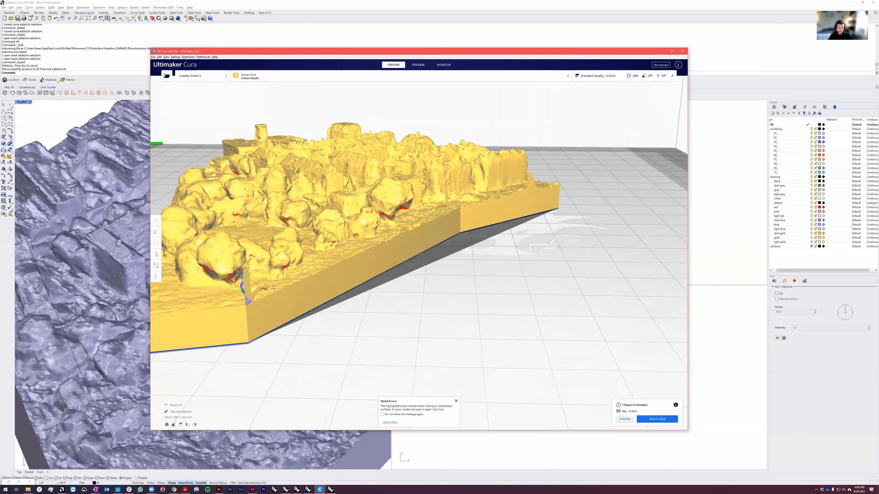
scroll(273, 287, up, 2)
middle_drag(272, 287, 583, 147)
scroll(583, 146, up, 3)
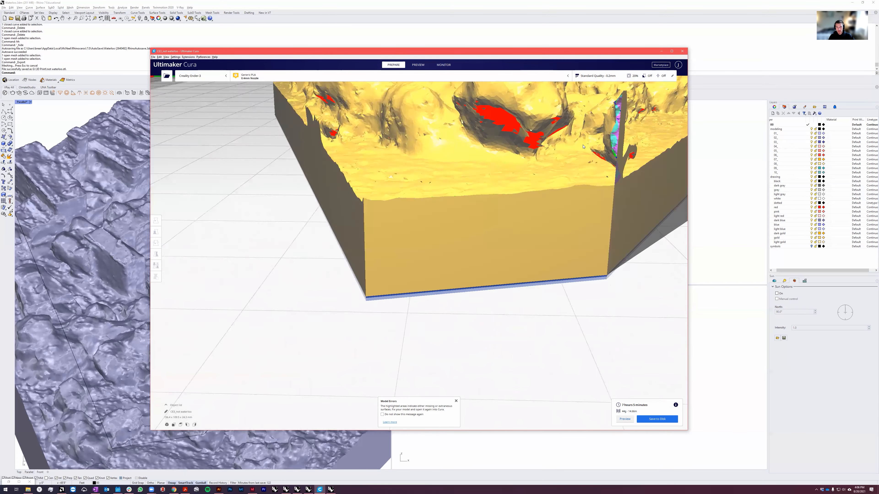
right_drag(583, 147, 485, 138)
scroll(415, 277, up, 2)
middle_drag(415, 277, 484, 176)
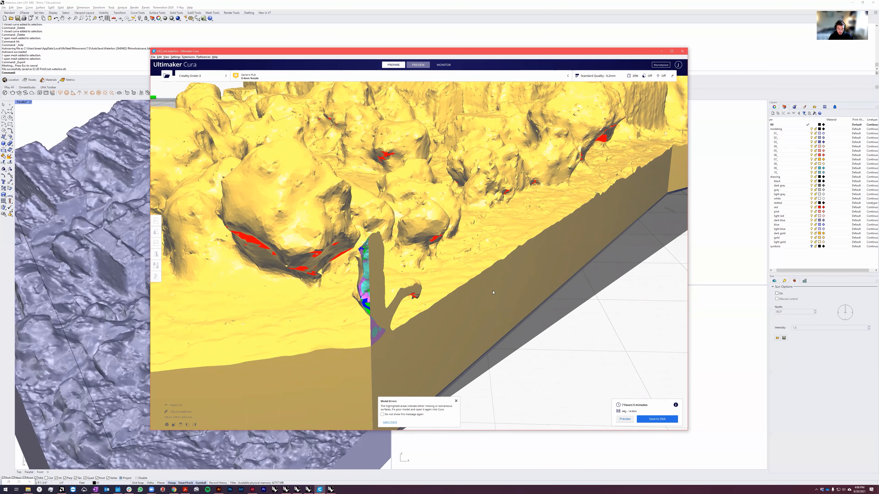
Step: Show the sliced layer preview and examine the toolpaths around the narrow corner and the trees
scroll(437, 303, down, 5)
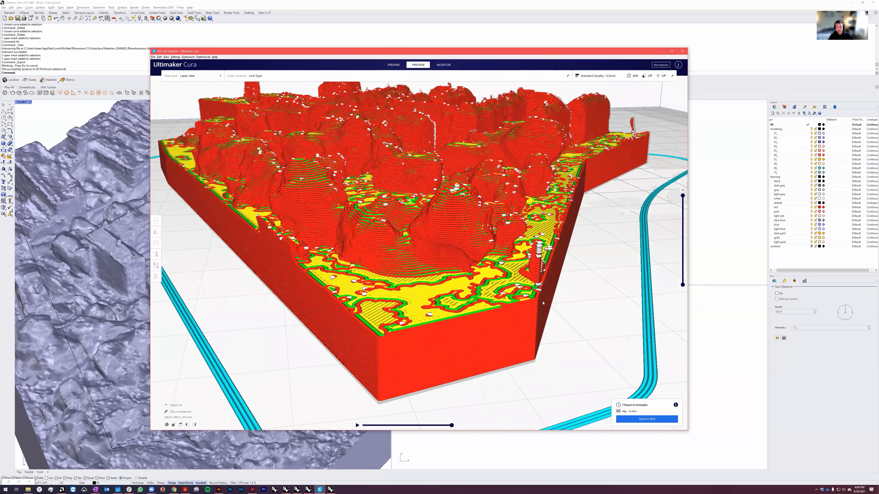
right_drag(543, 303, 522, 271)
scroll(547, 239, up, 3)
scroll(521, 271, down, 5)
right_drag(605, 246, 533, 266)
scroll(551, 243, up, 4)
middle_drag(630, 200, 534, 305)
scroll(534, 304, down, 5)
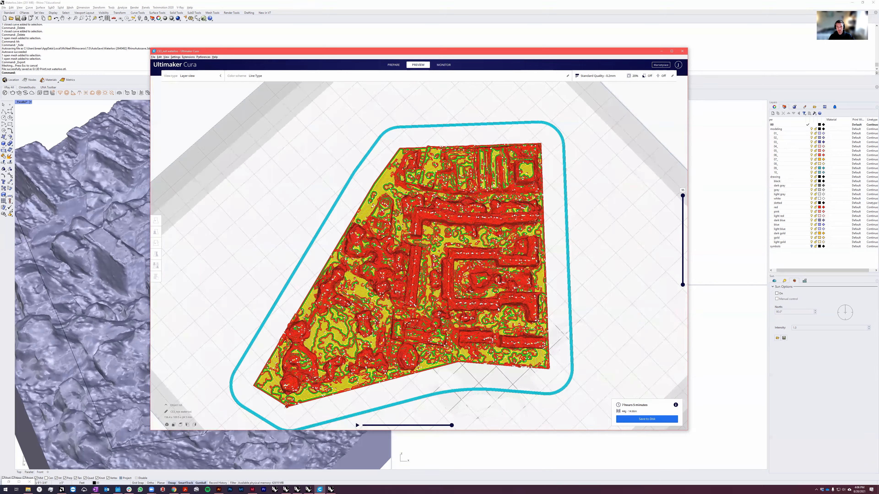
Step: Examine the full layer preview of the block and its skirt from above and at an angle
right_drag(533, 304, 376, 279)
scroll(500, 226, up, 5)
scroll(474, 244, down, 2)
right_drag(455, 249, 445, 233)
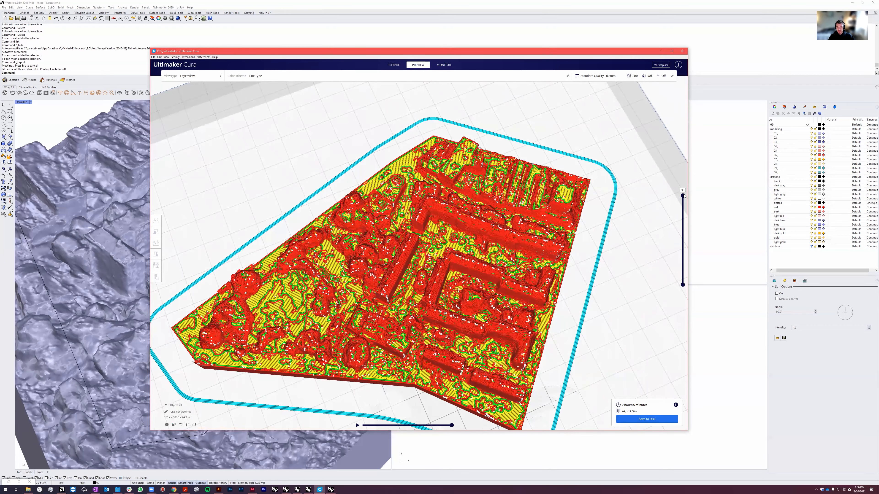
mouse_move(684, 197)
mouse_down()
mouse_move(683, 265)
mouse_move(682, 195)
mouse_up()
right_drag(529, 250, 530, 301)
right_drag(559, 327, 516, 291)
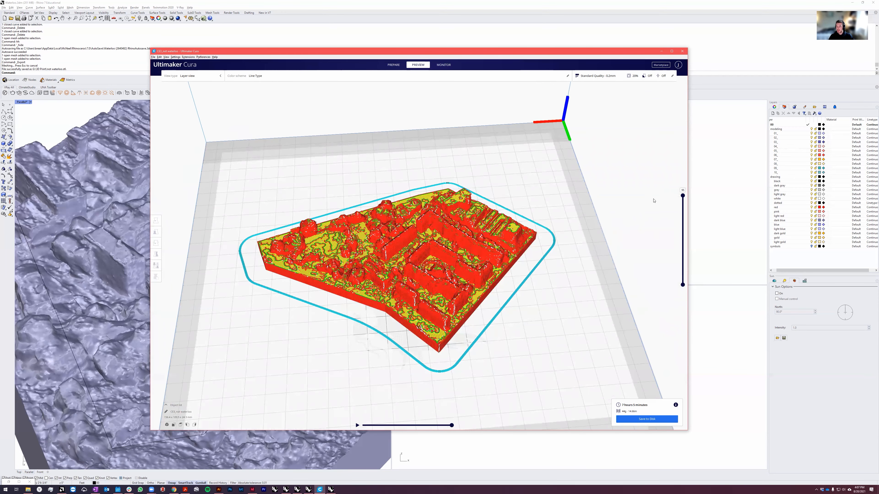